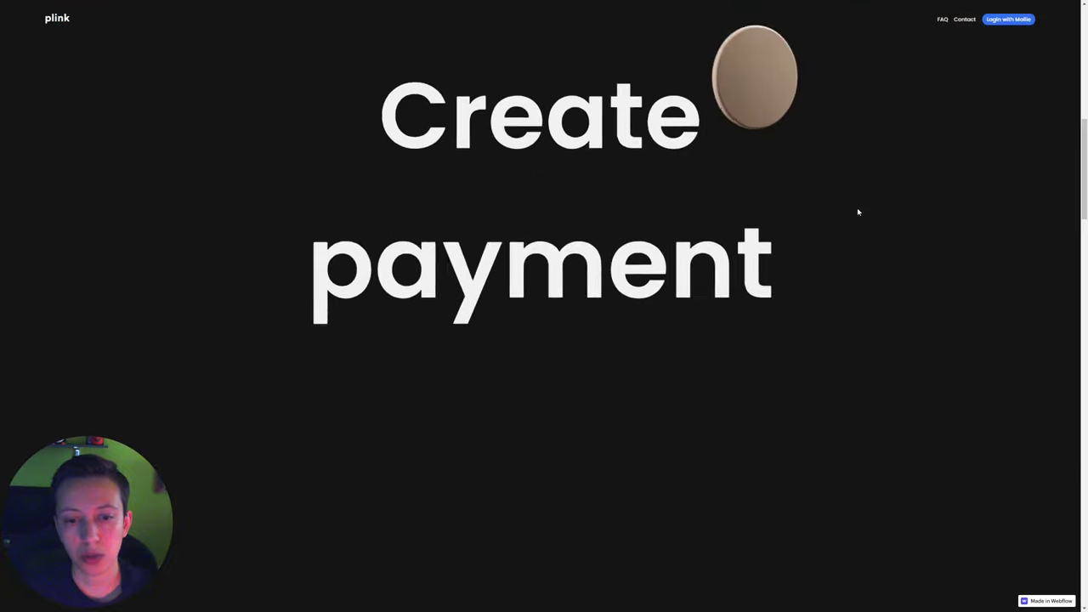
# - Examine the circle that follows the cursor across the Scan & Go section and its neighbouring sections on the finished Plink page
pyautogui.scroll(-1, 850, 222)
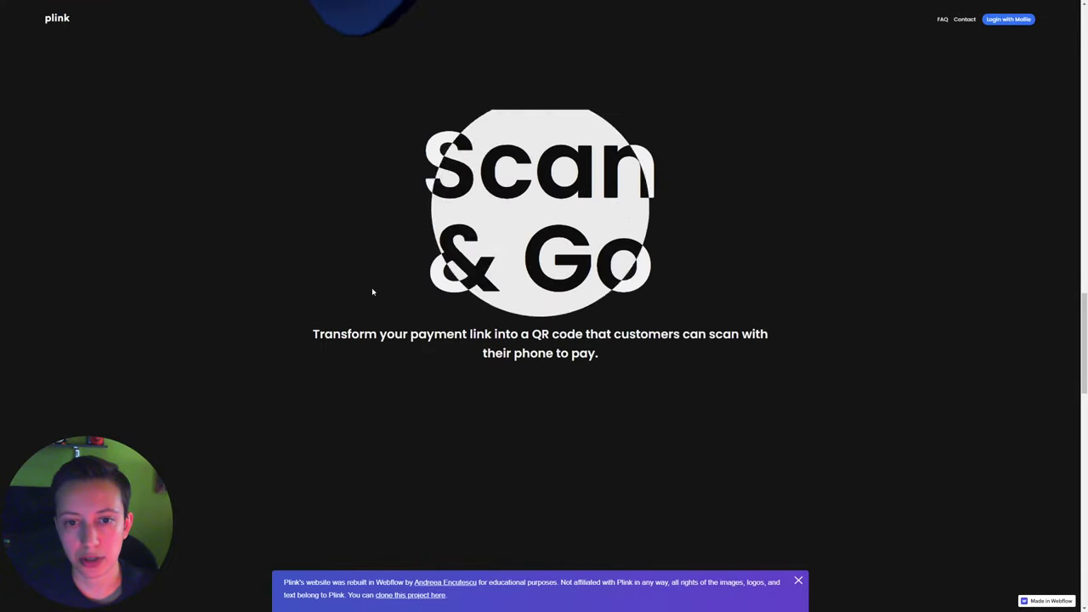
pyautogui.scroll(-2, 340, 323)
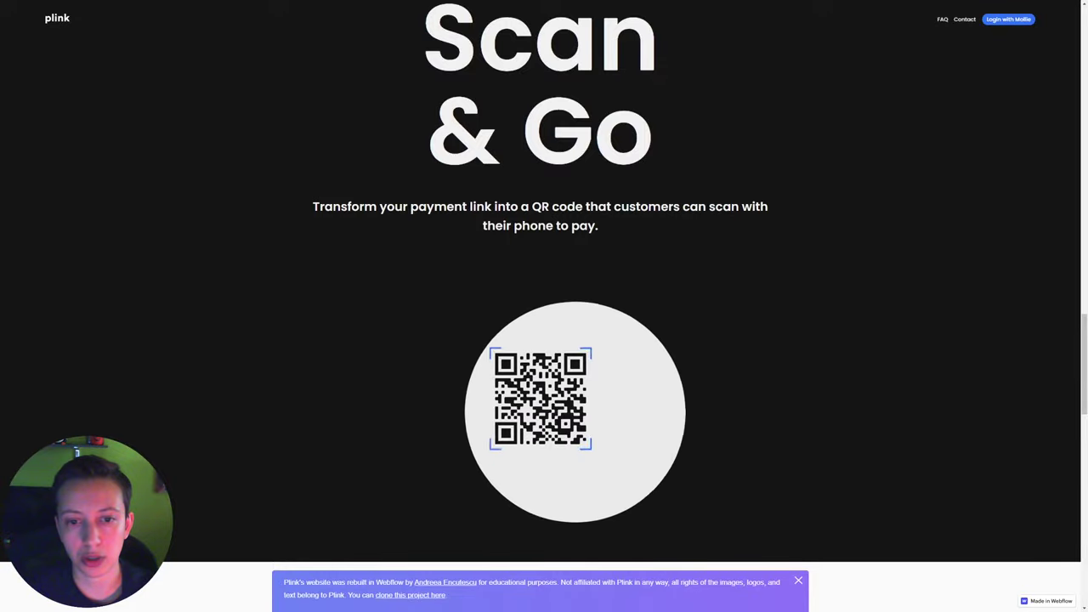
pyautogui.scroll(1, 909, 388)
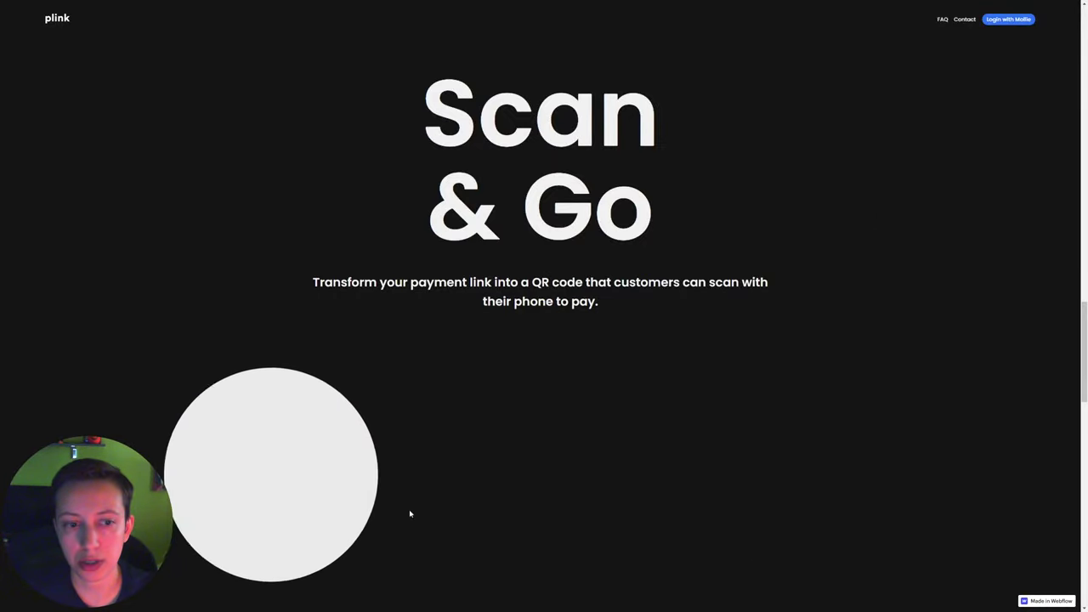
pyautogui.scroll(5, 915, 390)
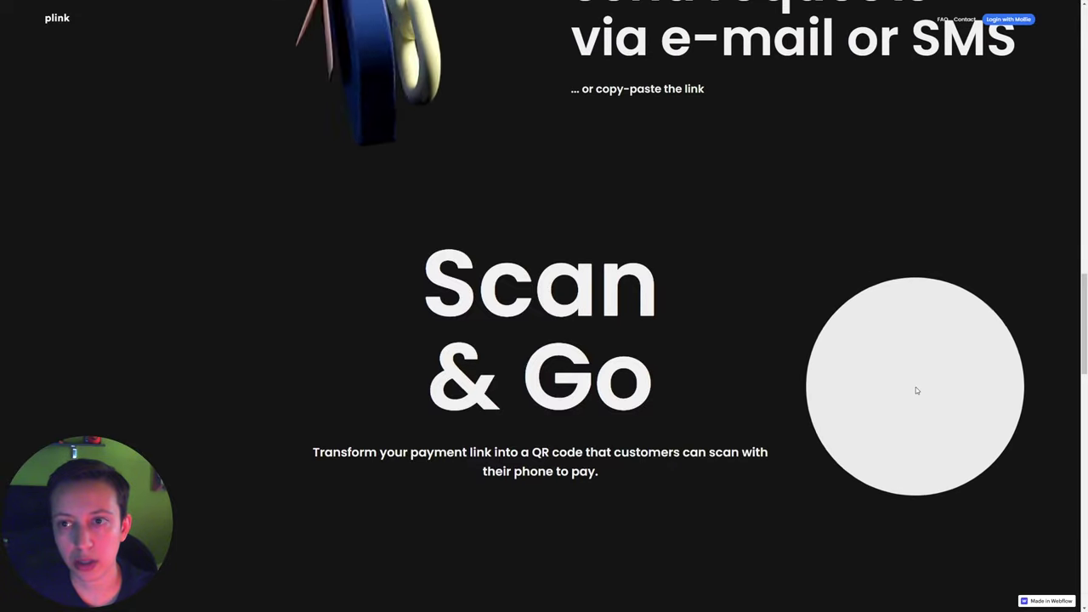
pyautogui.scroll(-8, 915, 390)
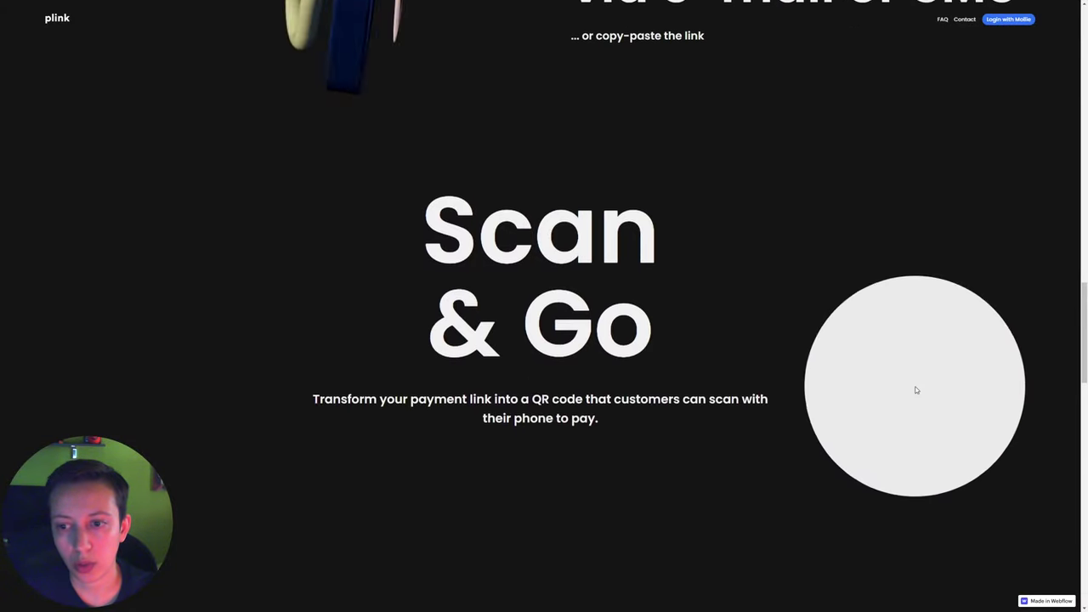
pyautogui.scroll(7, 915, 391)
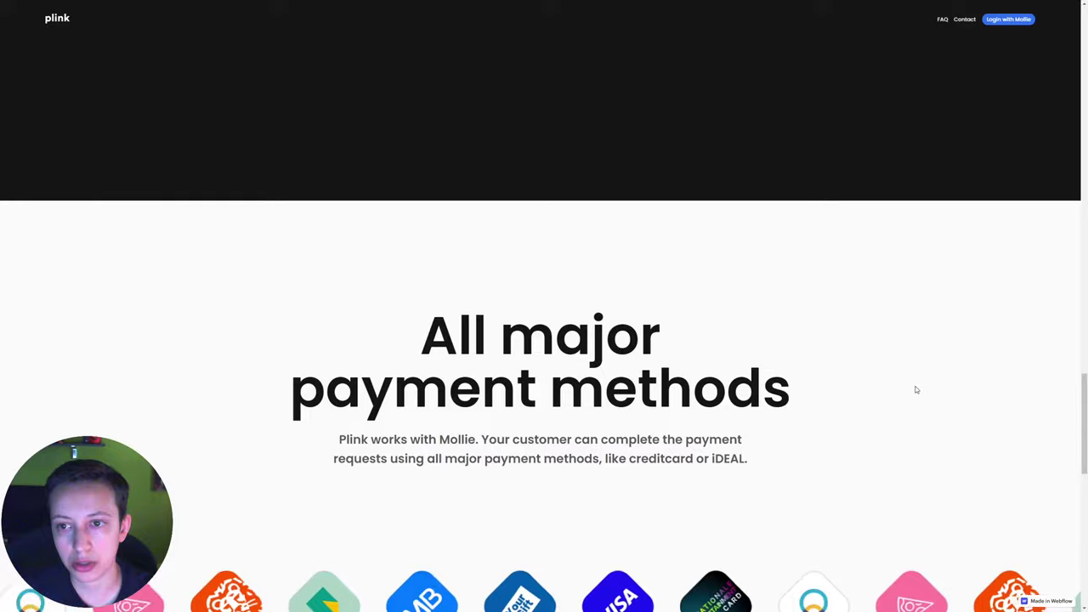
pyautogui.scroll(5, 915, 390)
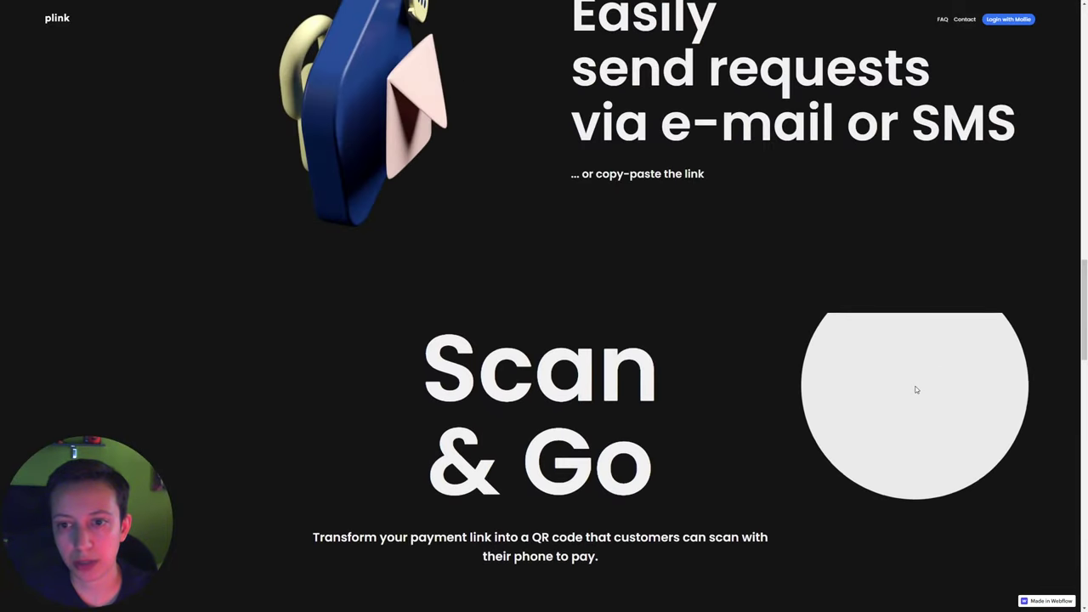
pyautogui.scroll(-5, 915, 390)
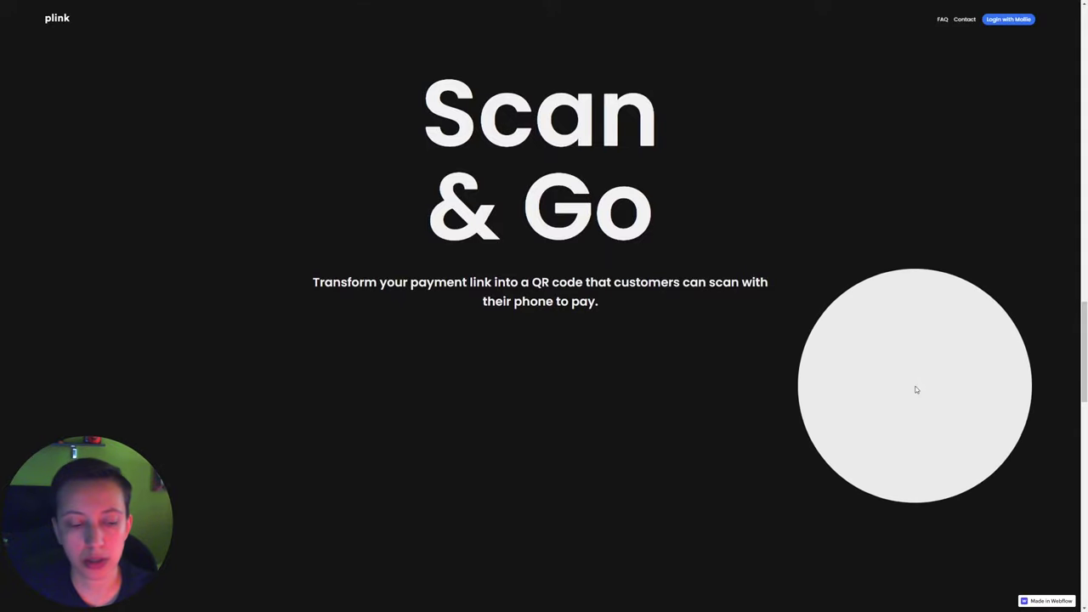
# - Switch to the Webflow Designer, add a Section to the body, and place it between the requests and payment sections
pyautogui.hotkey('ctrl', 'w')
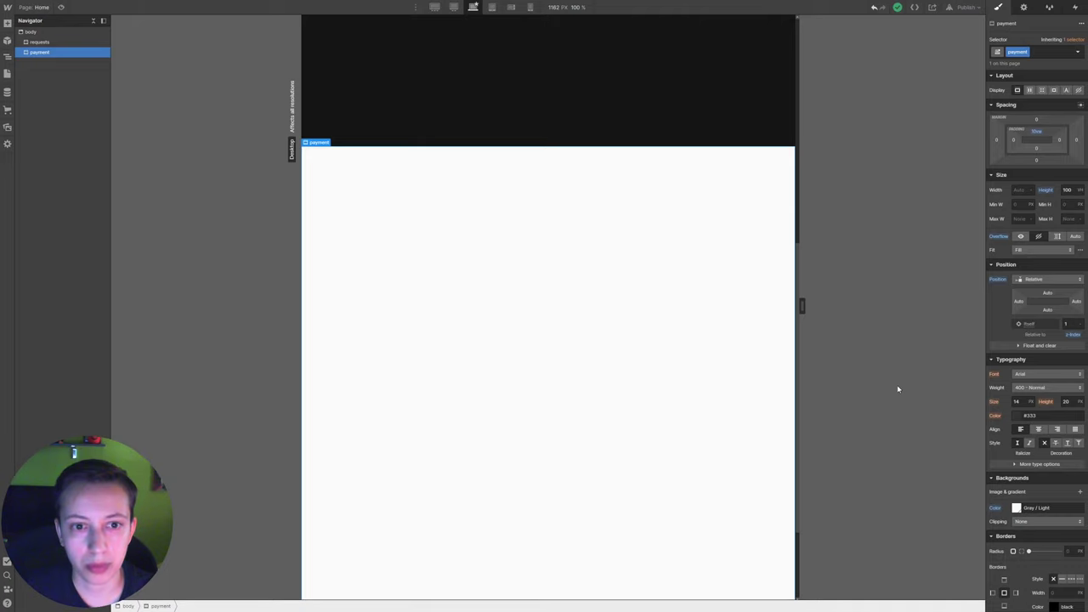
pyautogui.press('Escape')
pyautogui.hotkey('ctrl', 'e')
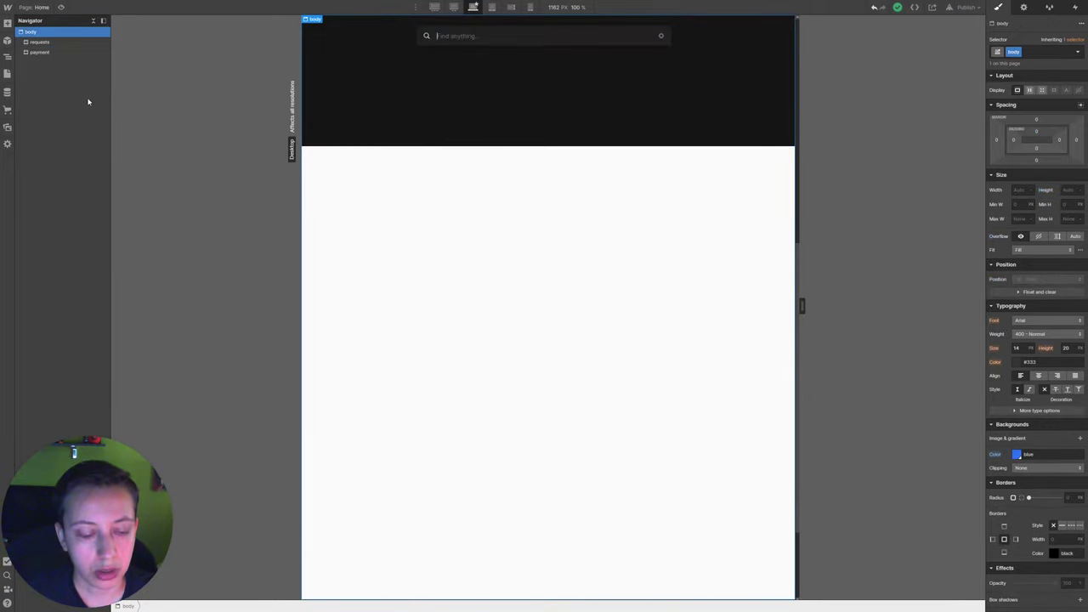
pyautogui.write('sec')
pyautogui.press('Return')
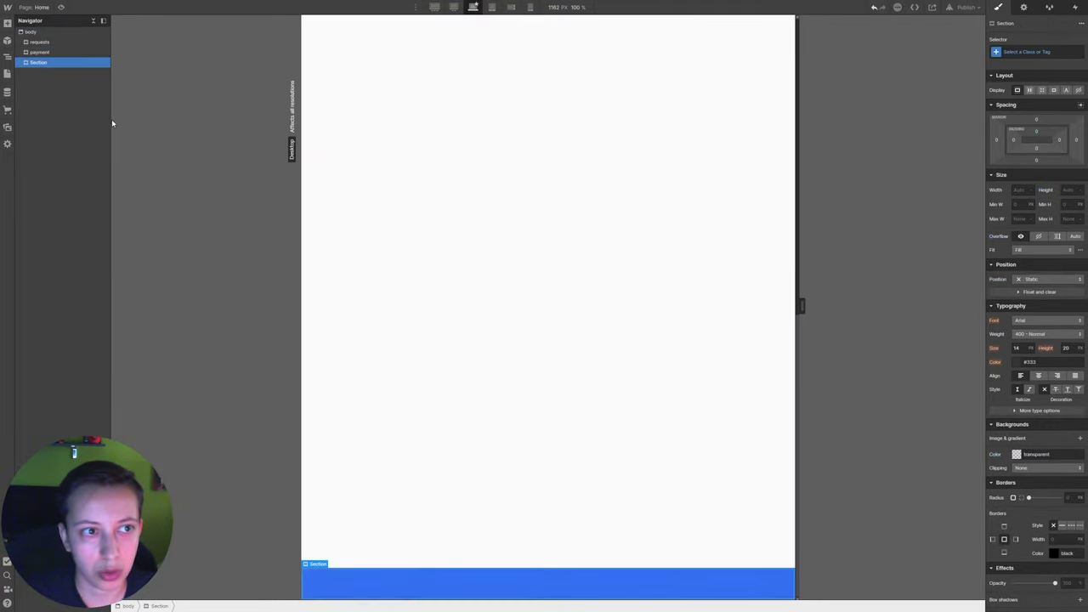
pyautogui.moveTo(70, 68); pyautogui.dragTo(66, 52)
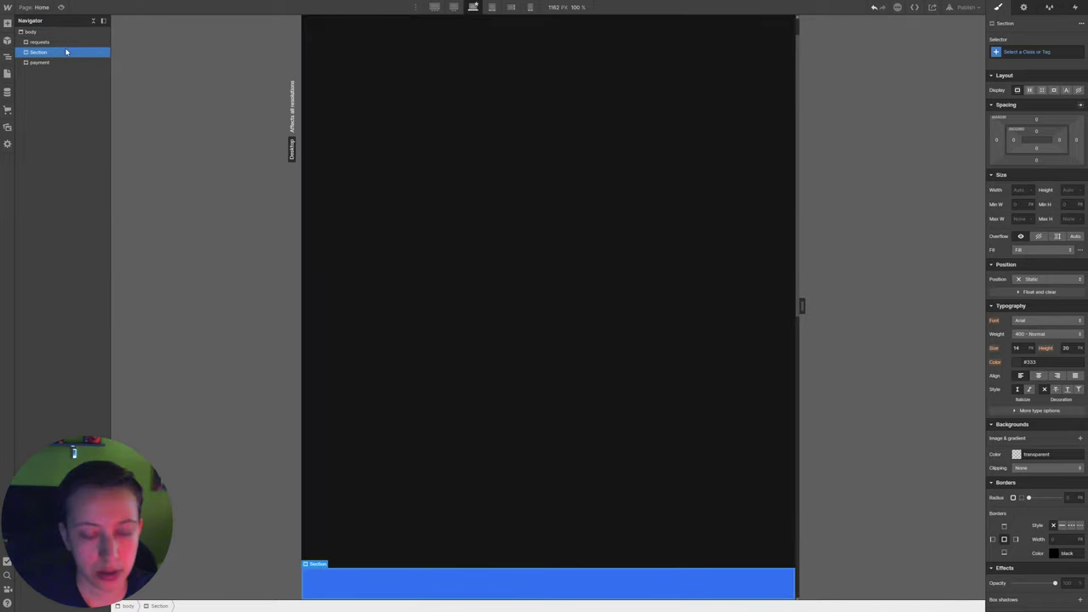
# - Apply the scan class to the new section between requests and payment
pyautogui.hotkey('ctrl', 'Return')
pyautogui.write('scan')
pyautogui.press('Return')
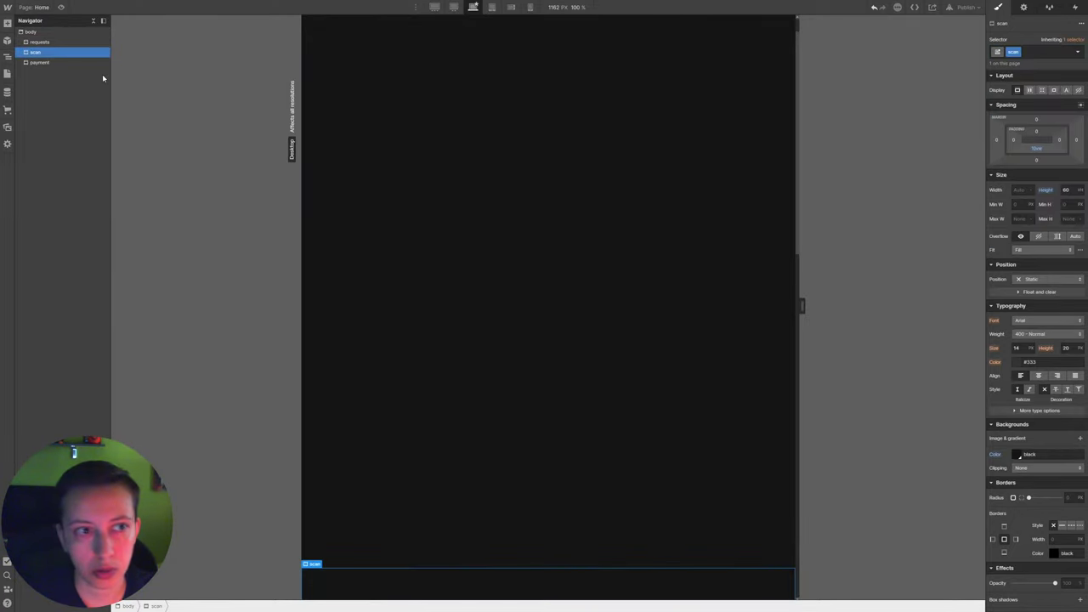
pyautogui.scroll(-3, 686, 212)
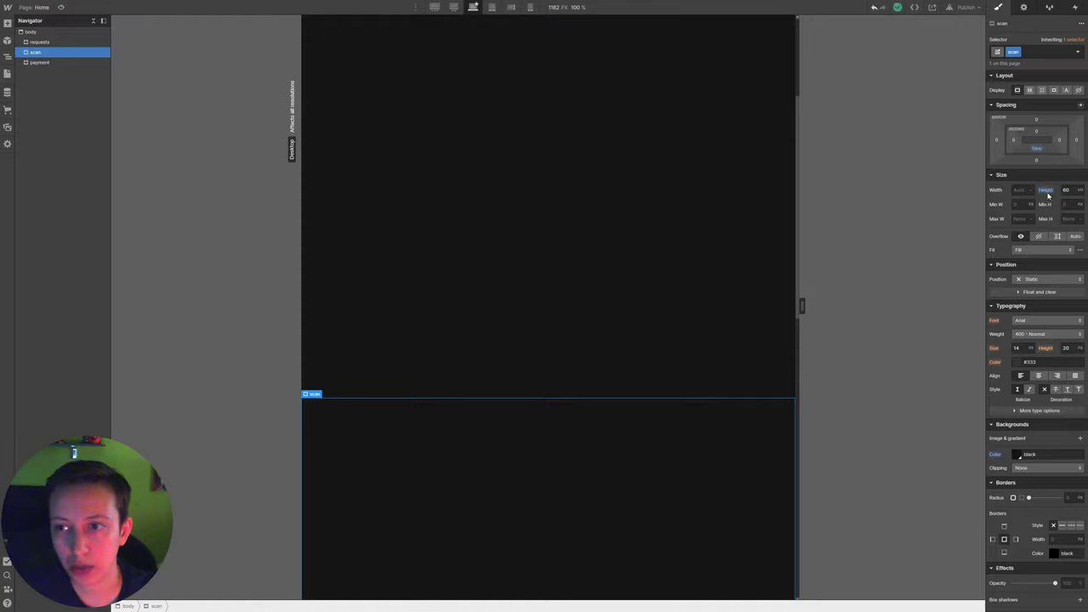
pyautogui.scroll(-2, 665, 283)
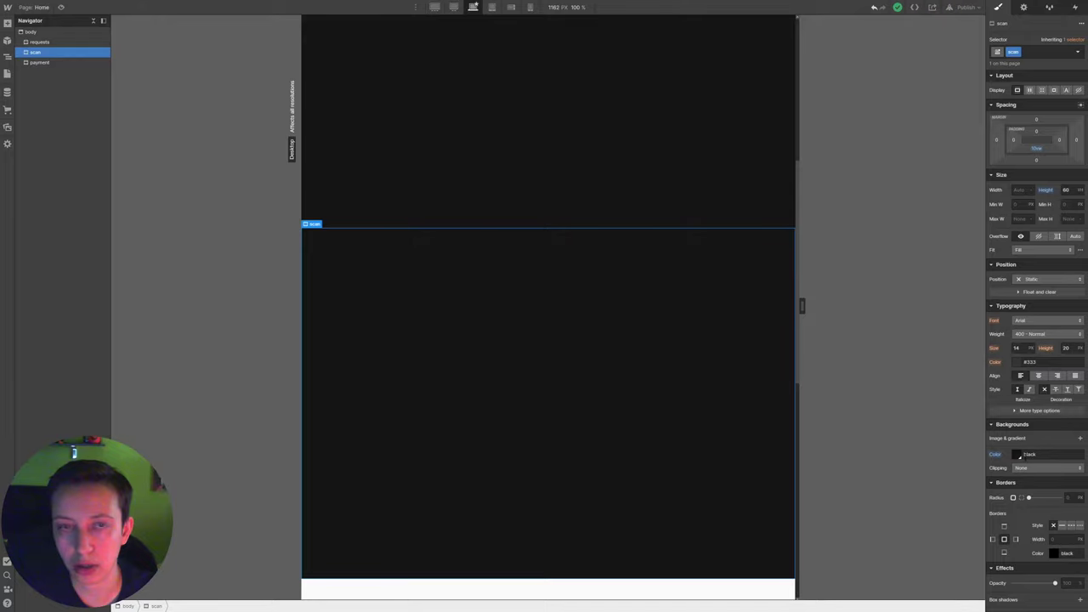
pyautogui.scroll(-1, 500, 361)
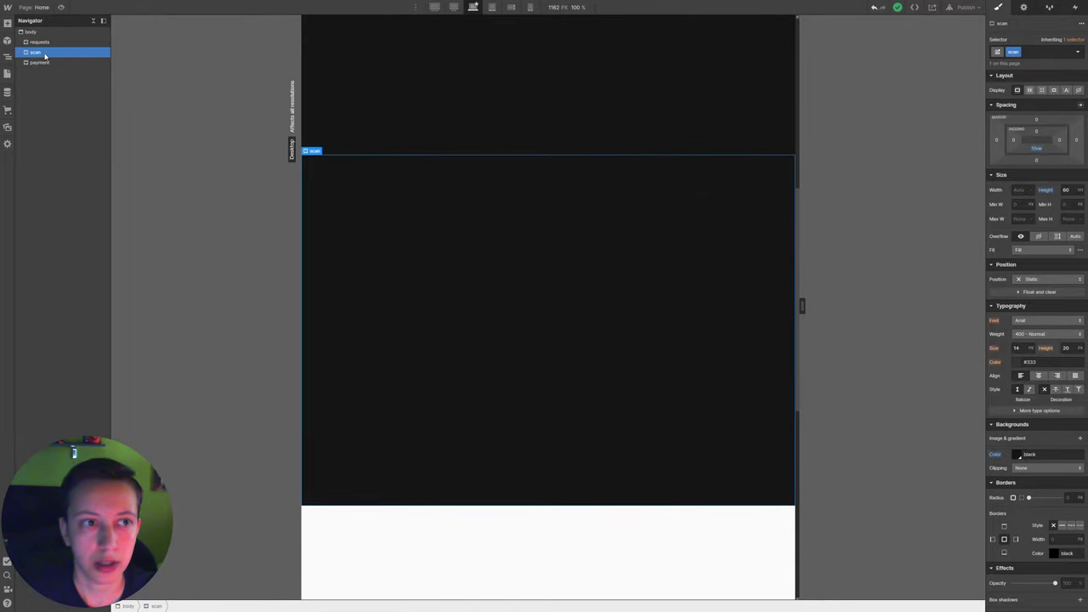
# - Add a Div Block inside the scan section and assign it the existing class scan__cursor-wrapper
pyautogui.press('super+e')
pyautogui.write('div')
pyautogui.press('Return')
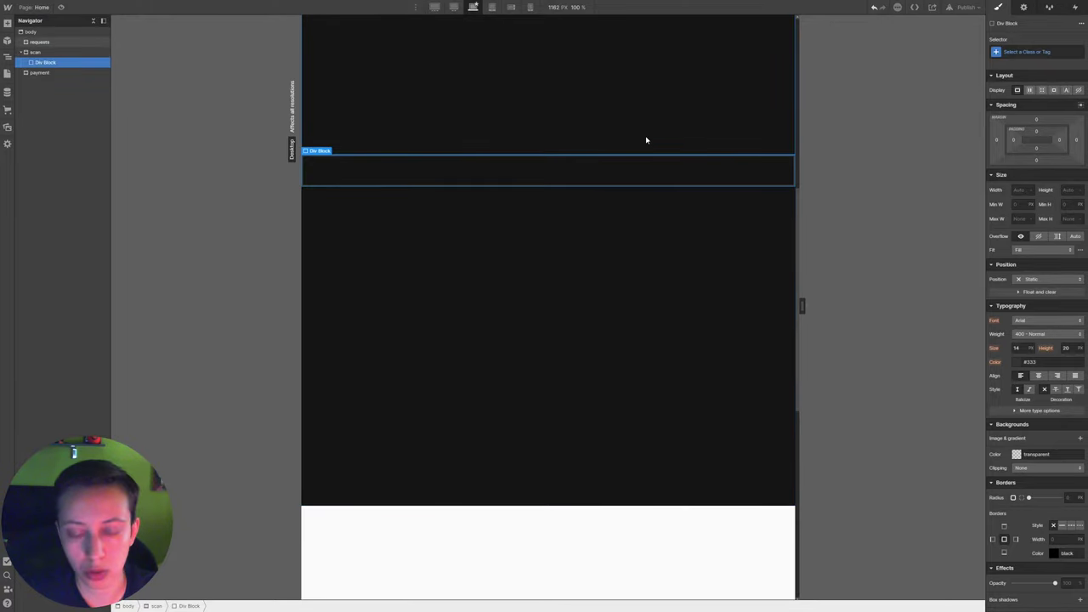
pyautogui.press('super+Return')
pyautogui.write('wrapp')
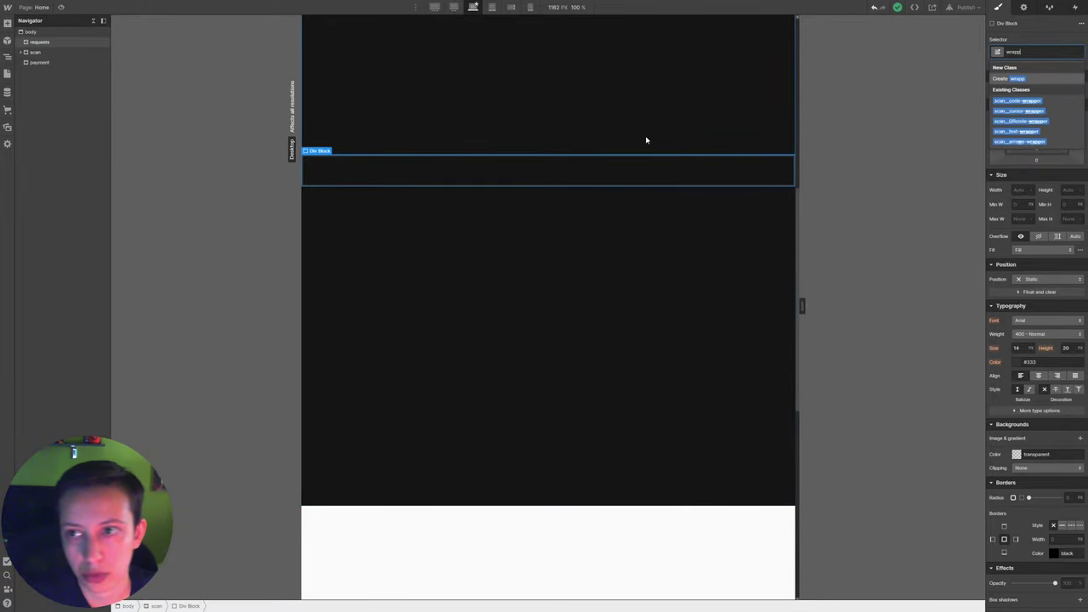
pyautogui.press('Down')
pyautogui.press('Return')
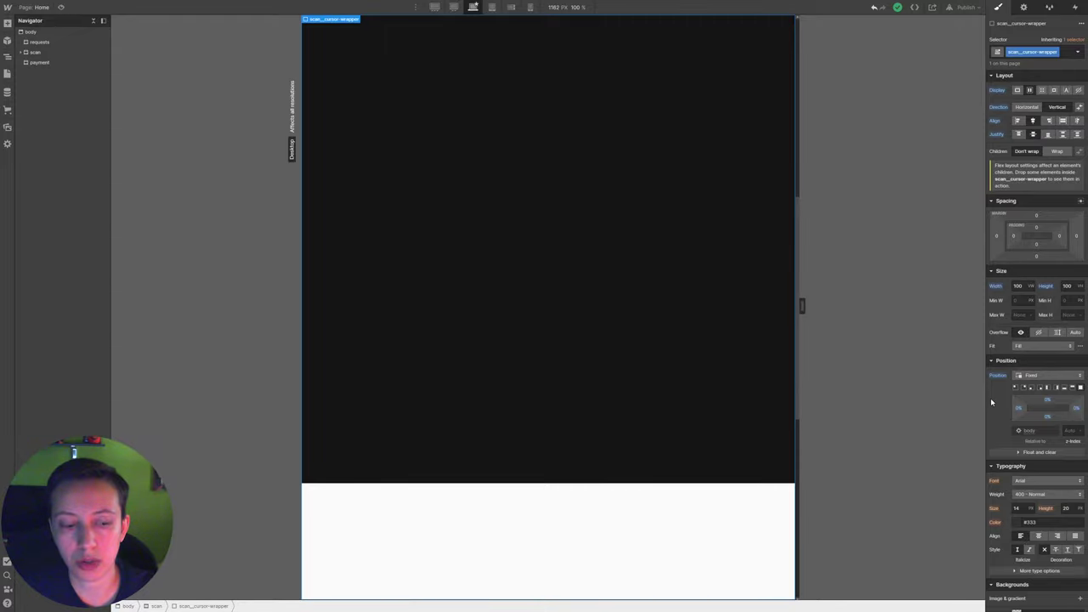
# - Switch to the finished Plink page and examine how the neighbouring sections cover the cursor circle around Scan & Go
pyautogui.hotkey('ctrl', 'Tab')
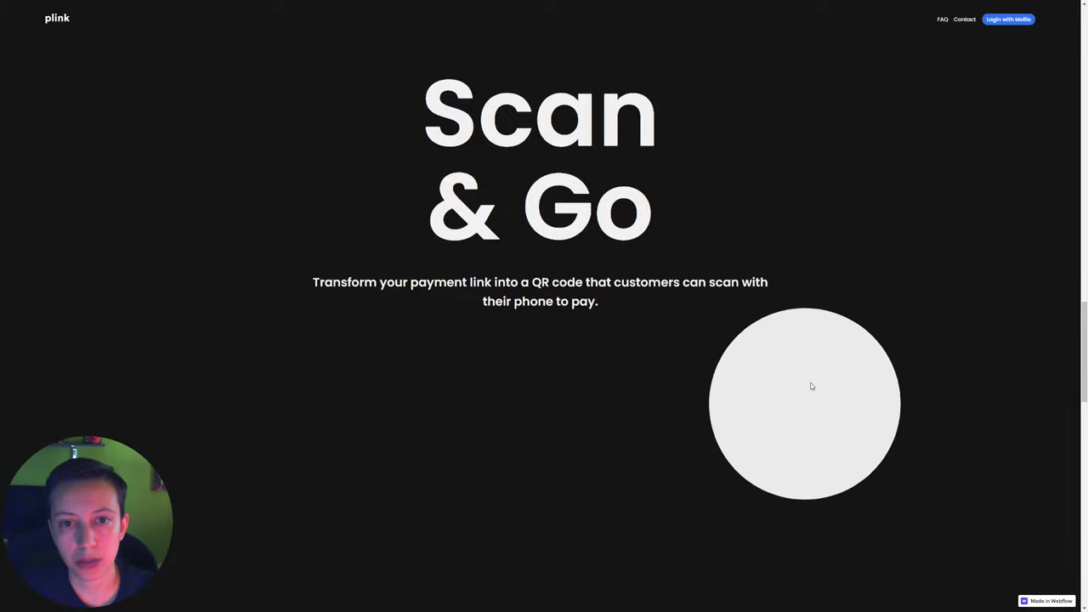
pyautogui.scroll(5, 790, 374)
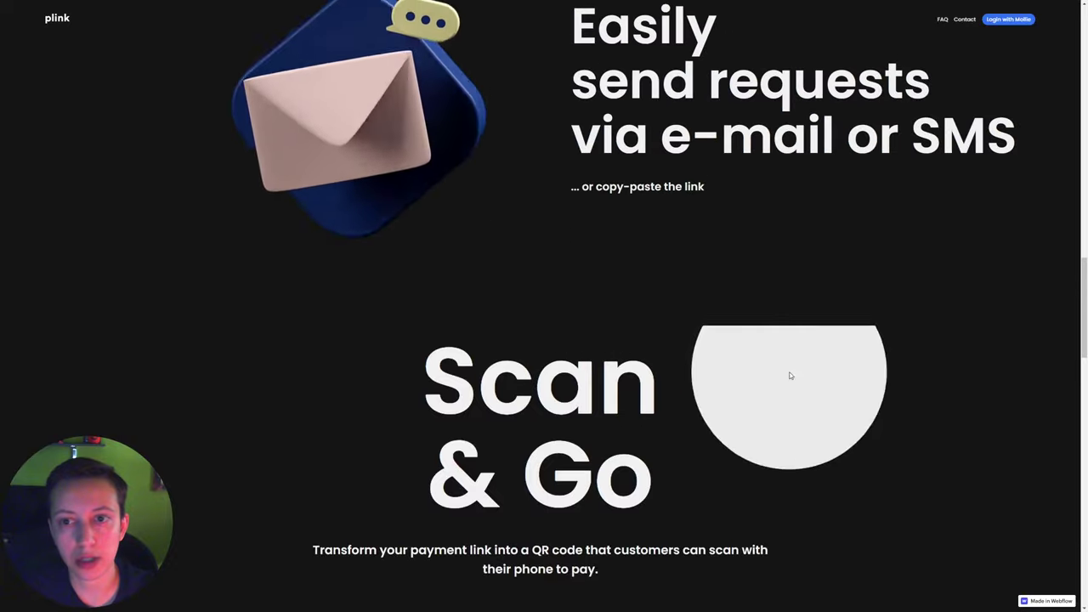
pyautogui.scroll(3, 789, 374)
pyautogui.scroll(-7, 789, 374)
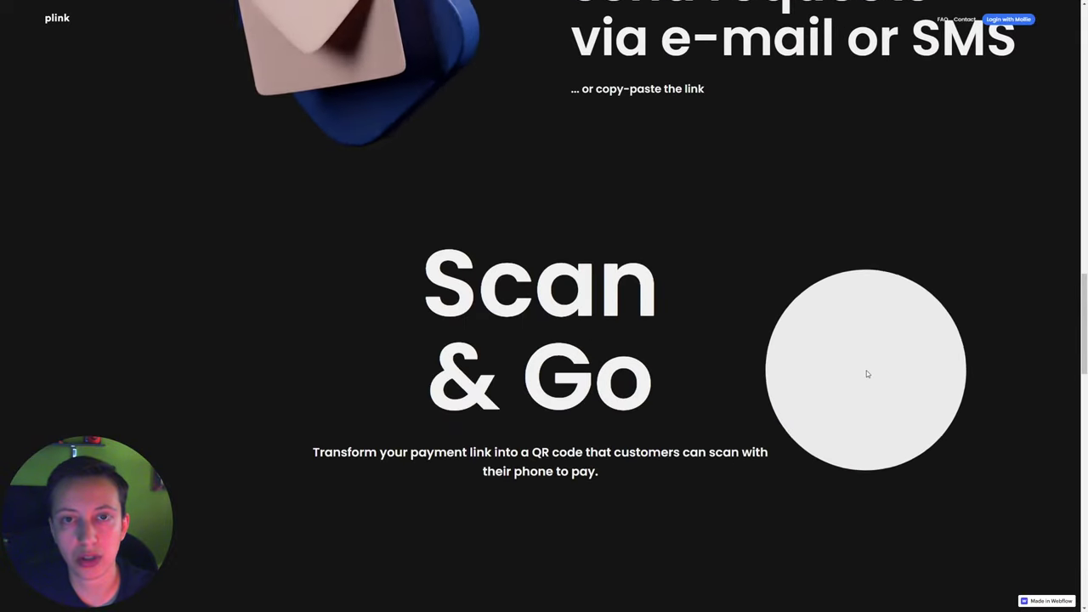
pyautogui.scroll(-3, 866, 372)
pyautogui.scroll(-3, 866, 372)
pyautogui.scroll(5, 866, 371)
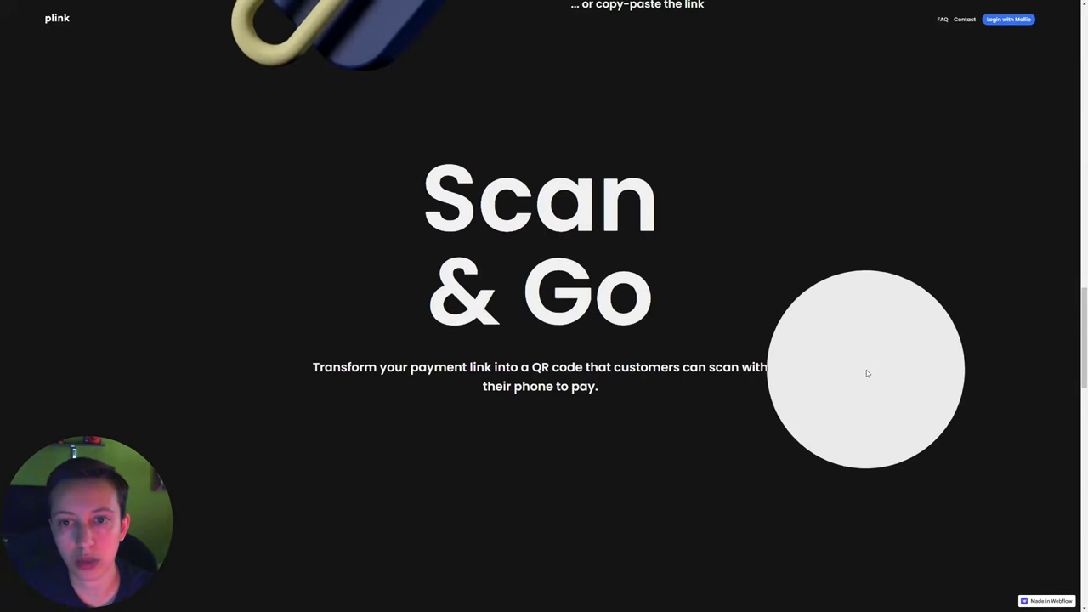
# - Back in the Webflow Designer, add a Div Block inside scan__cursor-wrapper and assign it the class scan__cursor
pyautogui.hotkey('ctrl', 'Tab')
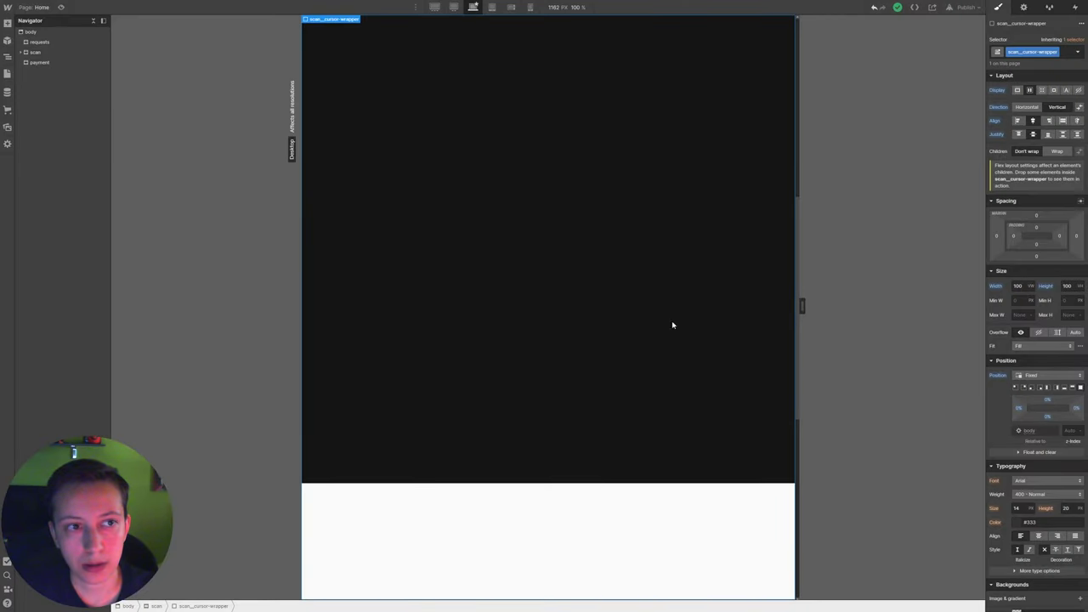
pyautogui.click(40, 53)
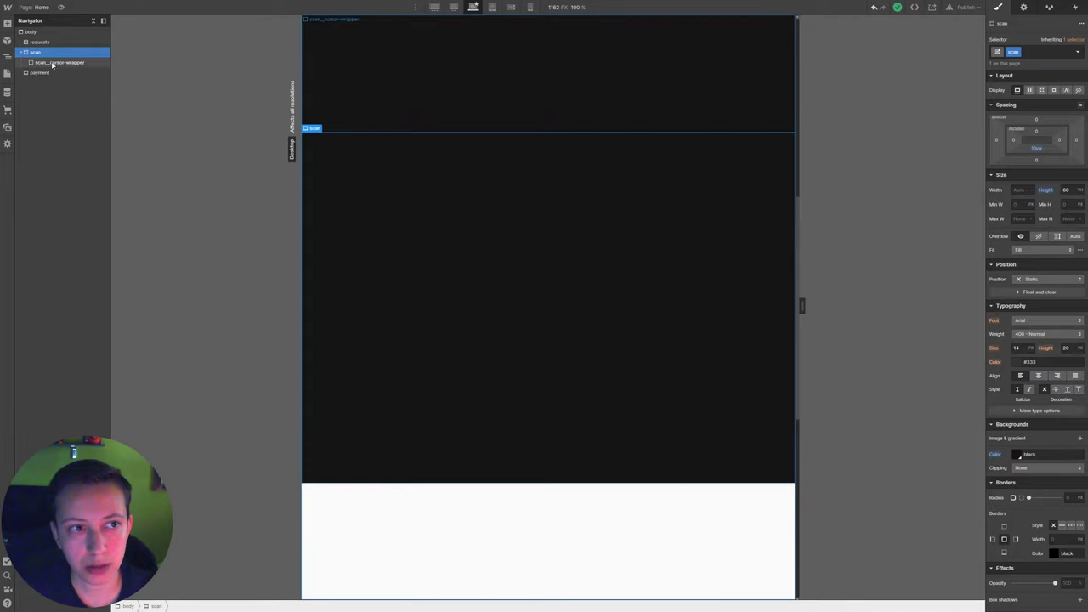
pyautogui.click(54, 63)
pyautogui.hotkey('ctrl', 'e')
pyautogui.write('div')
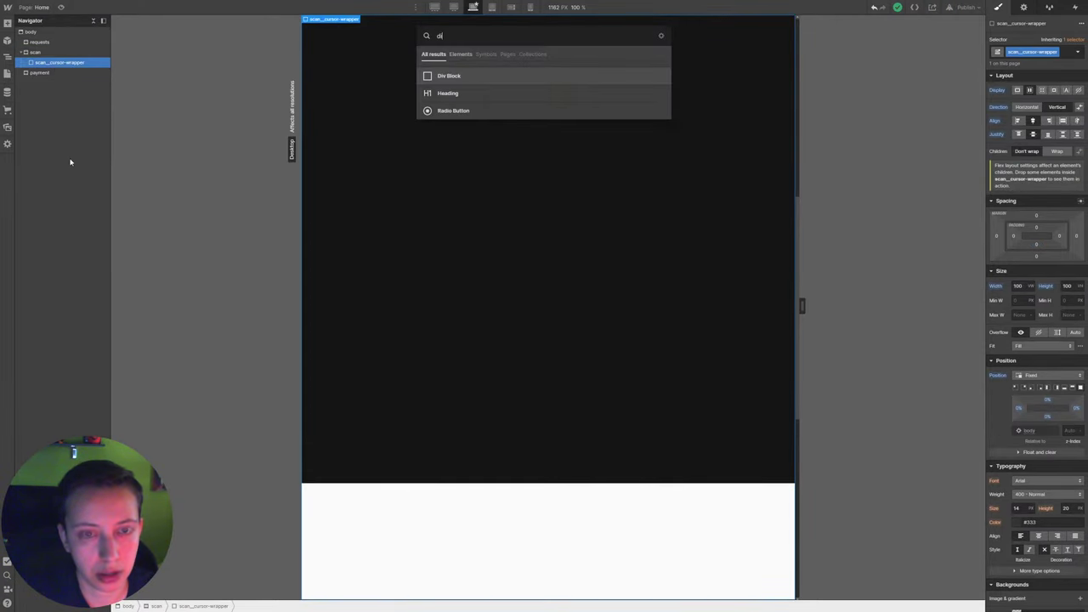
pyautogui.press('Return')
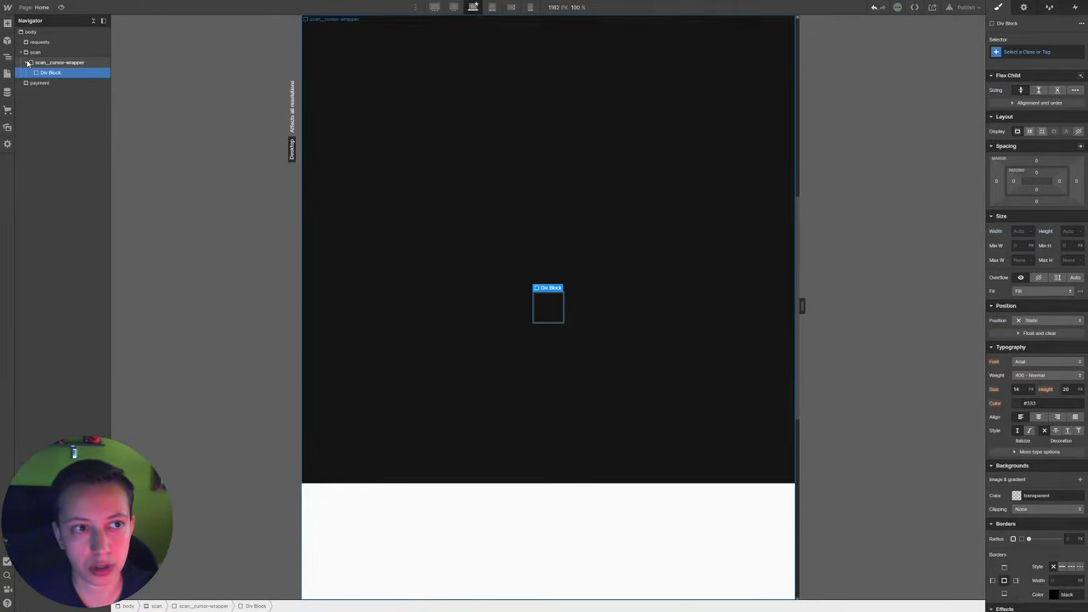
pyautogui.click(1026, 52)
pyautogui.write('scan_cursor')
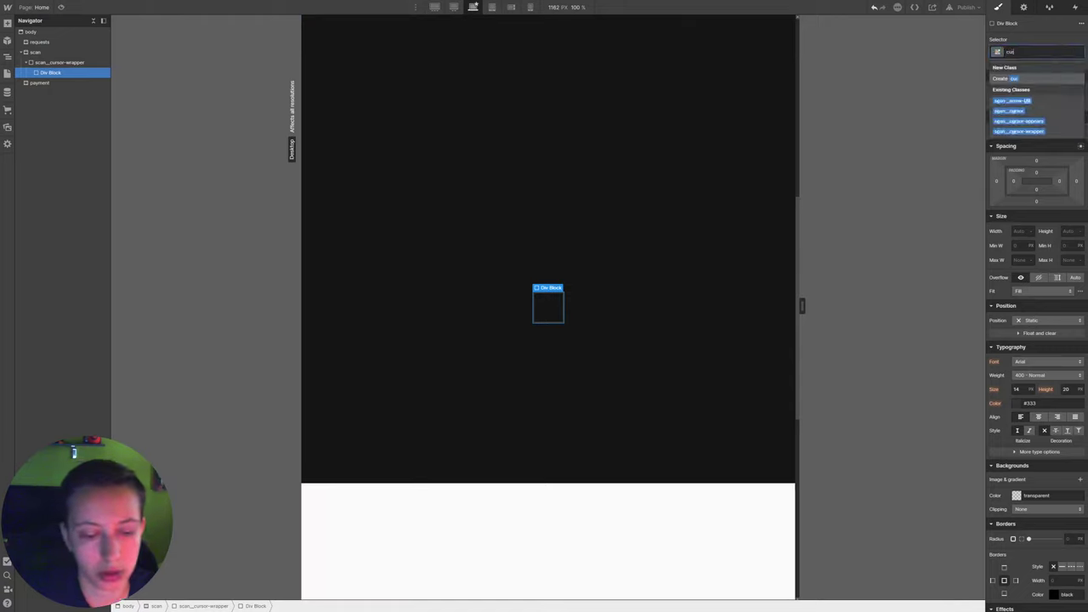
pyautogui.press('Return')
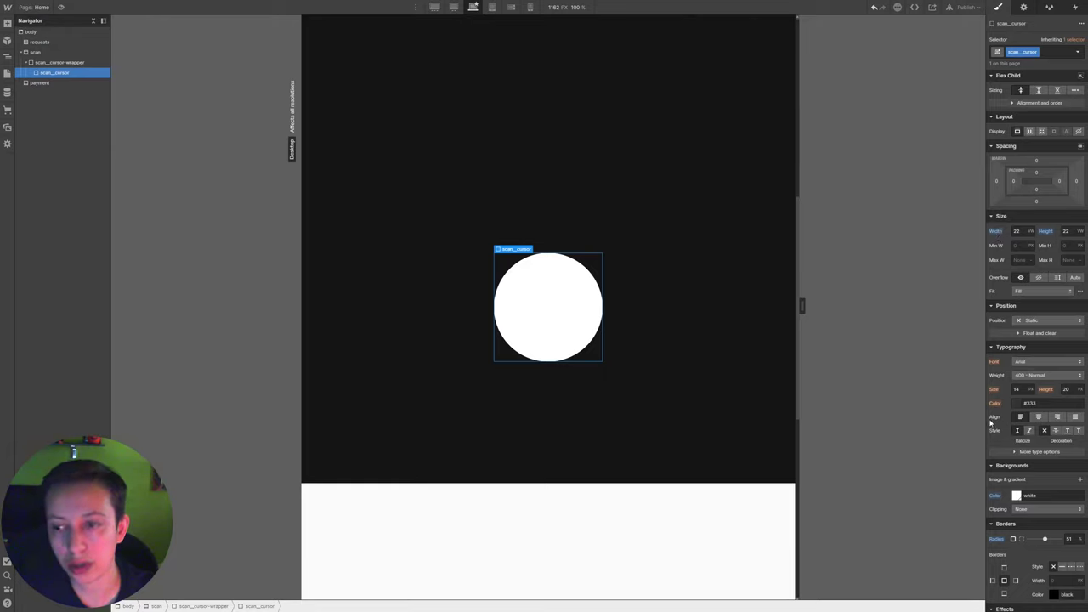
pyautogui.scroll(-2, 1017, 357)
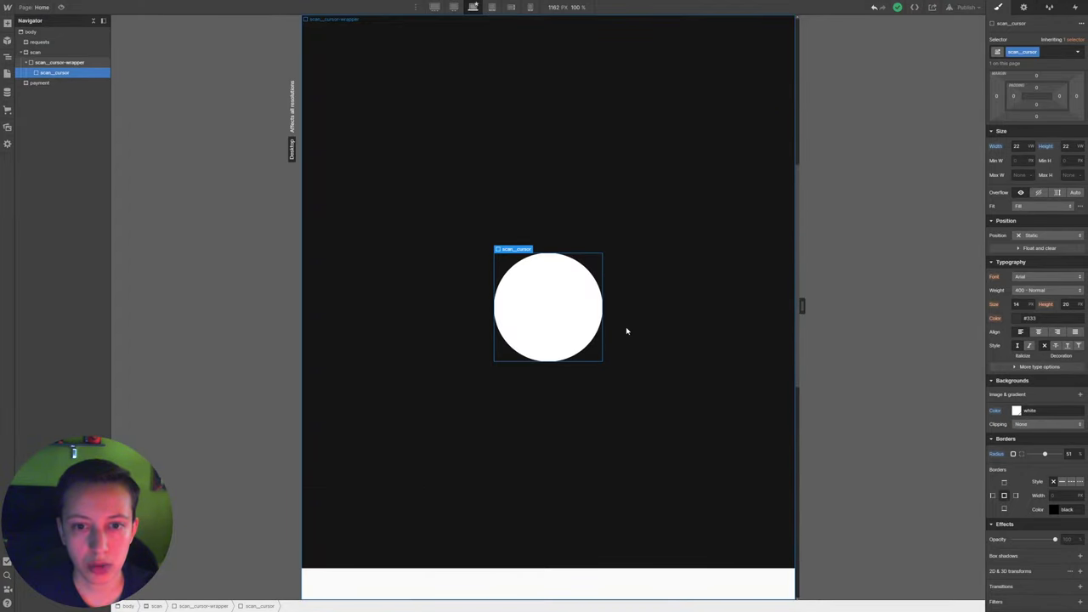
# - Set the requests section's position to Relative with a z-index of 1
pyautogui.click(36, 52)
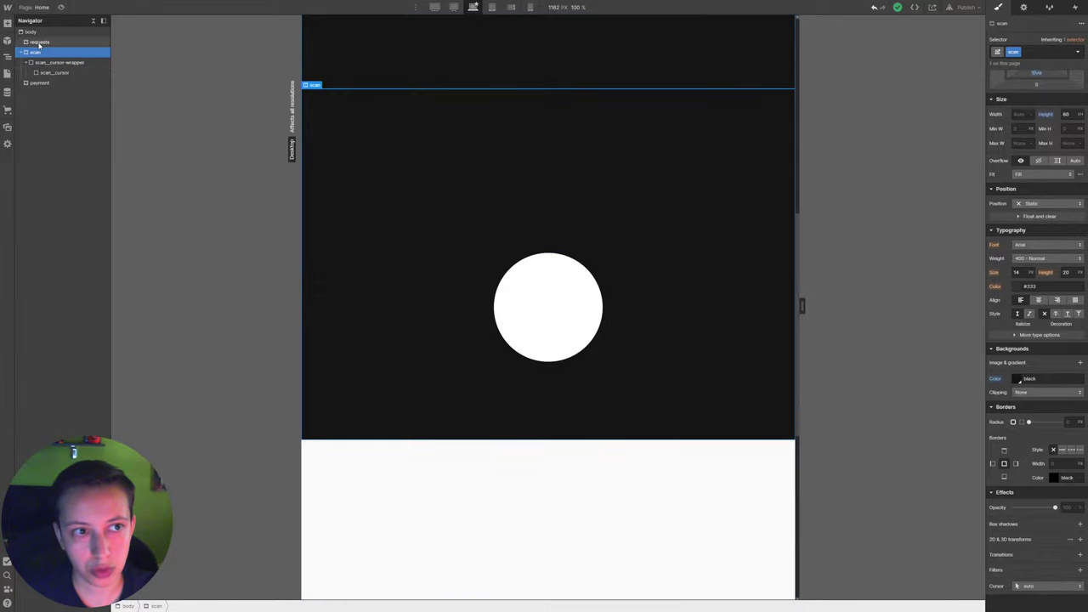
pyautogui.click(36, 42)
pyautogui.keyDown('alt'); pyautogui.click(996, 285); pyautogui.keyUp('alt')
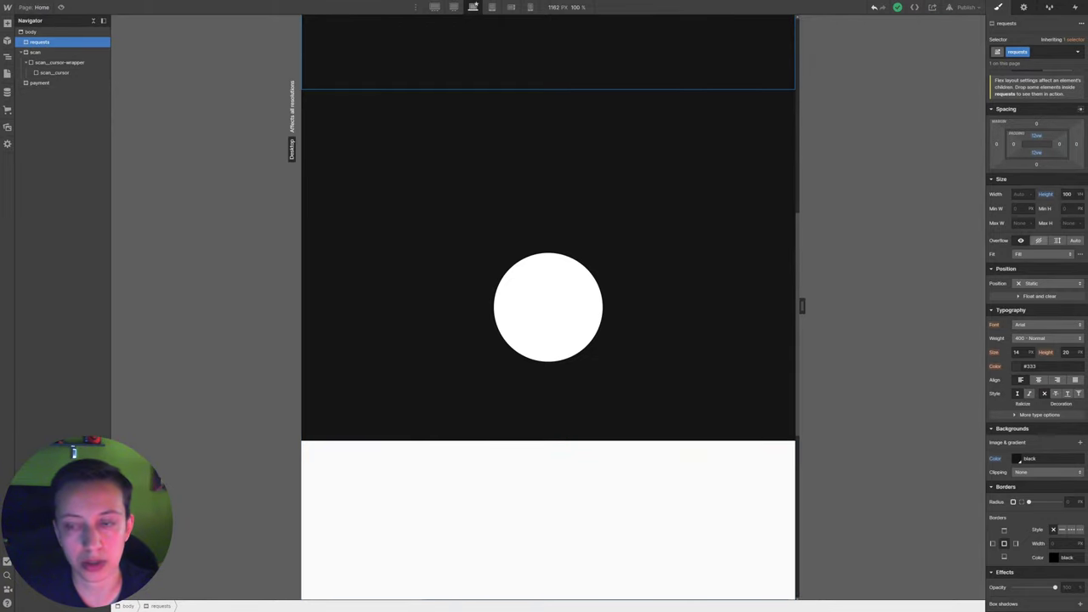
pyautogui.click(1035, 283)
pyautogui.click(1034, 294)
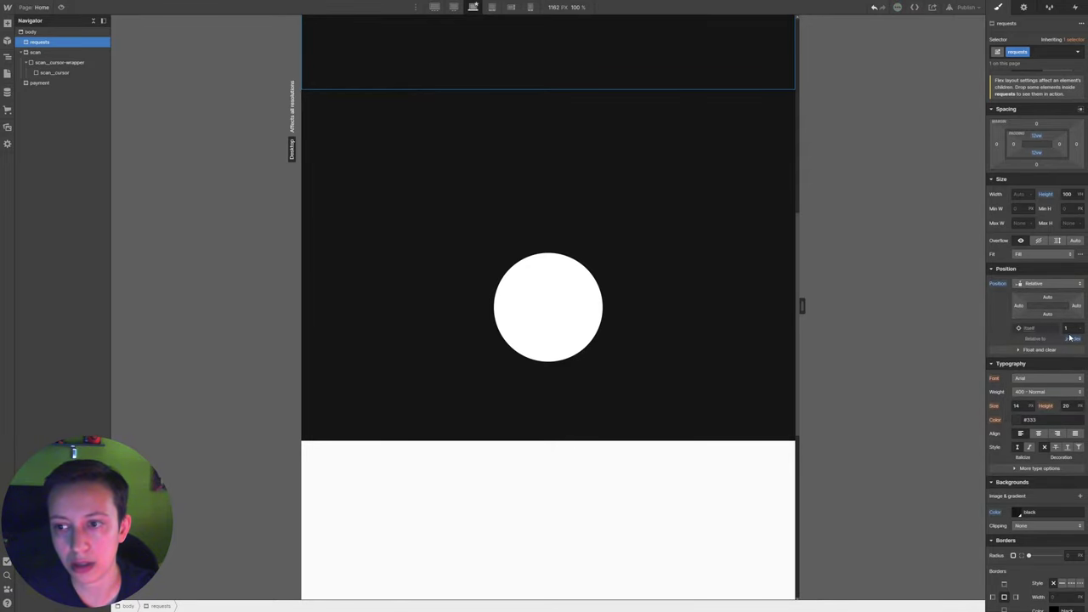
# - Set the scan section's position to Relative with a z-index of 0 and its overflow to Hidden
pyautogui.click(36, 53)
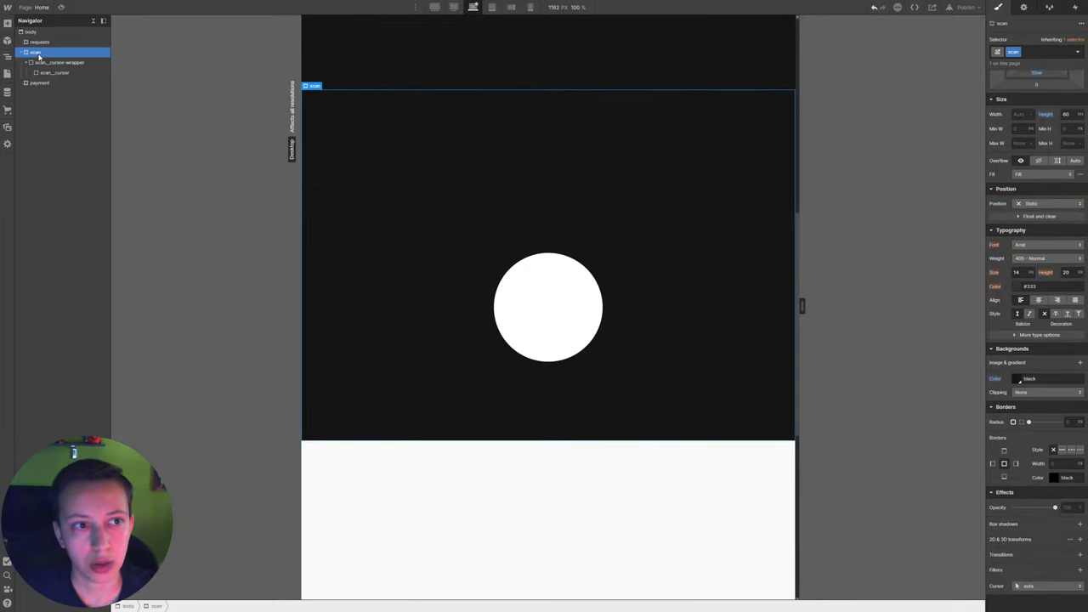
pyautogui.click(1023, 206)
pyautogui.click(1032, 213)
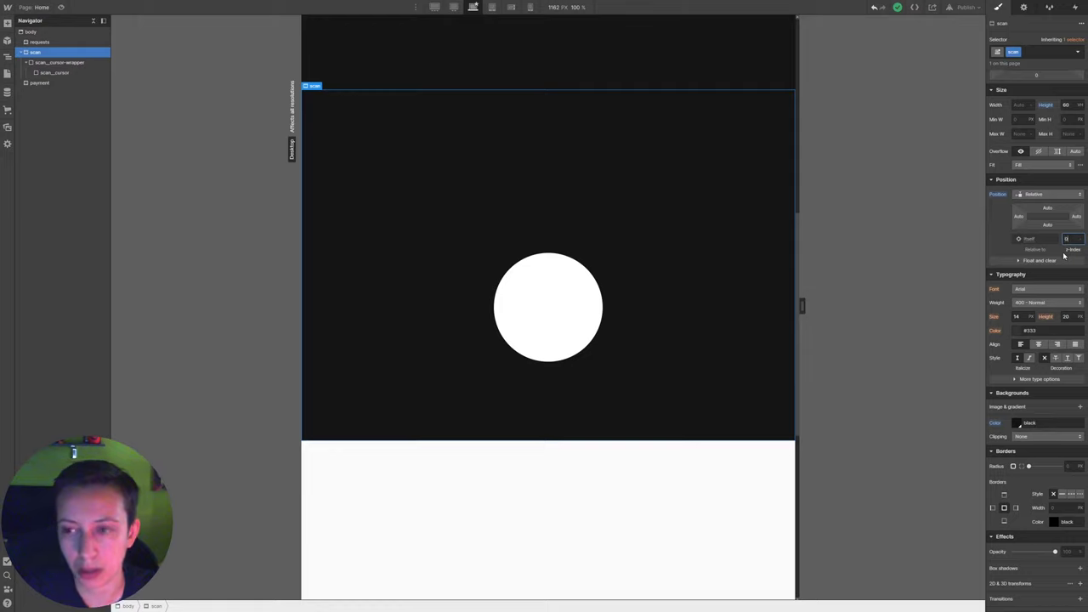
pyautogui.write('0')
pyautogui.press('Return')
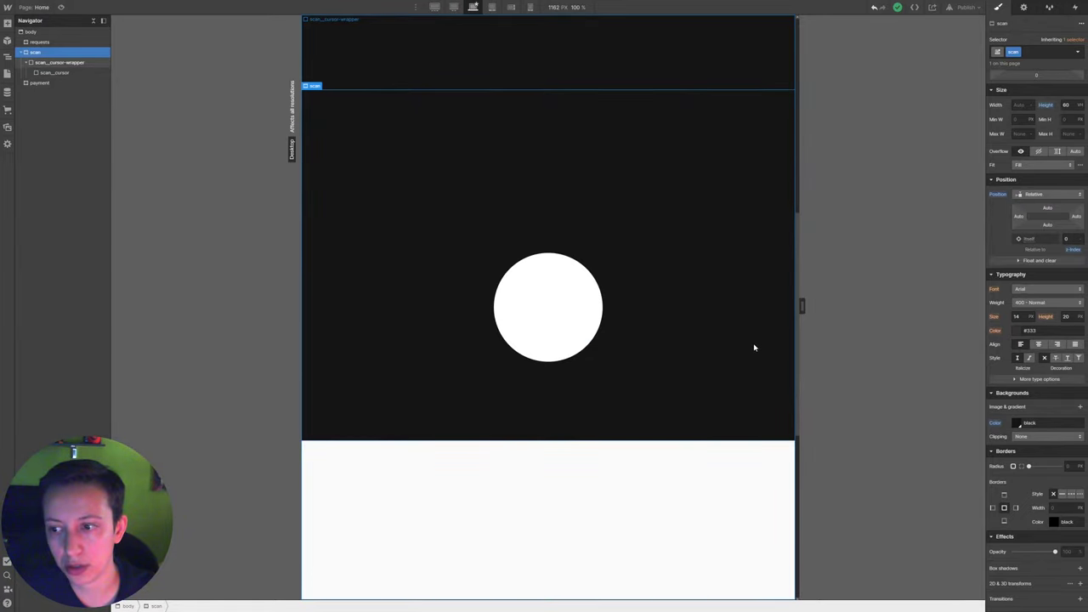
pyautogui.scroll(2, 1004, 241)
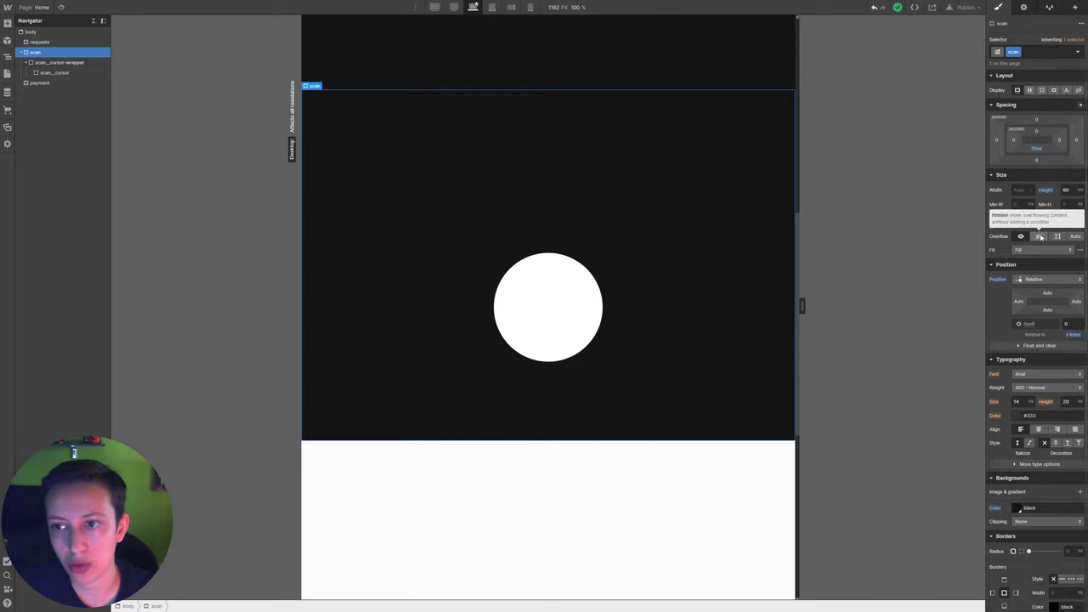
pyautogui.click(1038, 237)
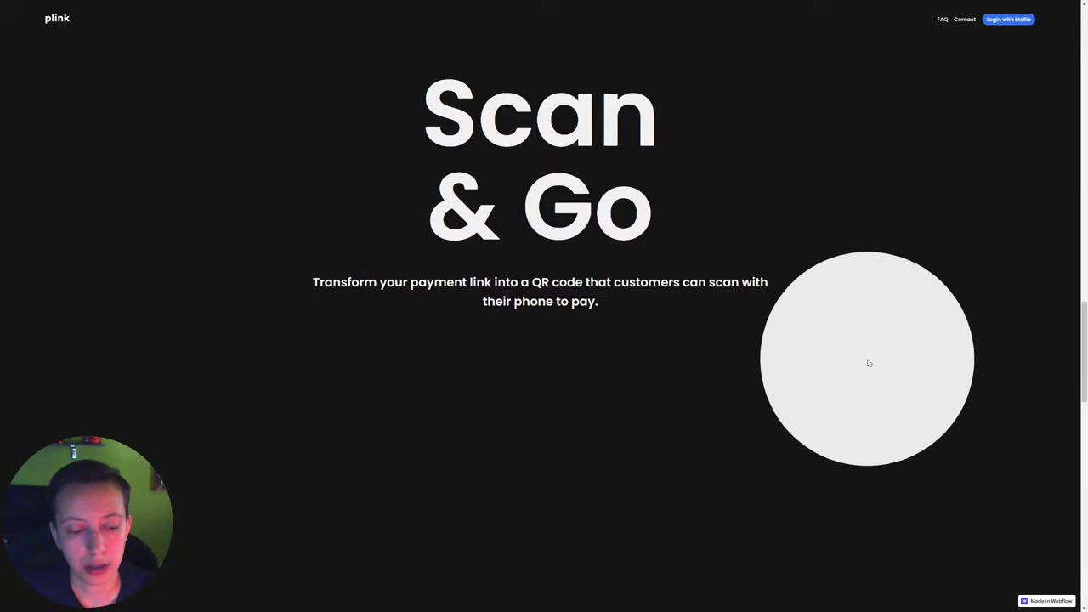
# - Back in the Webflow Designer, add a Mouse move in viewport page trigger with the action Play mouse animation
pyautogui.hotkey('alt', 'Tab')
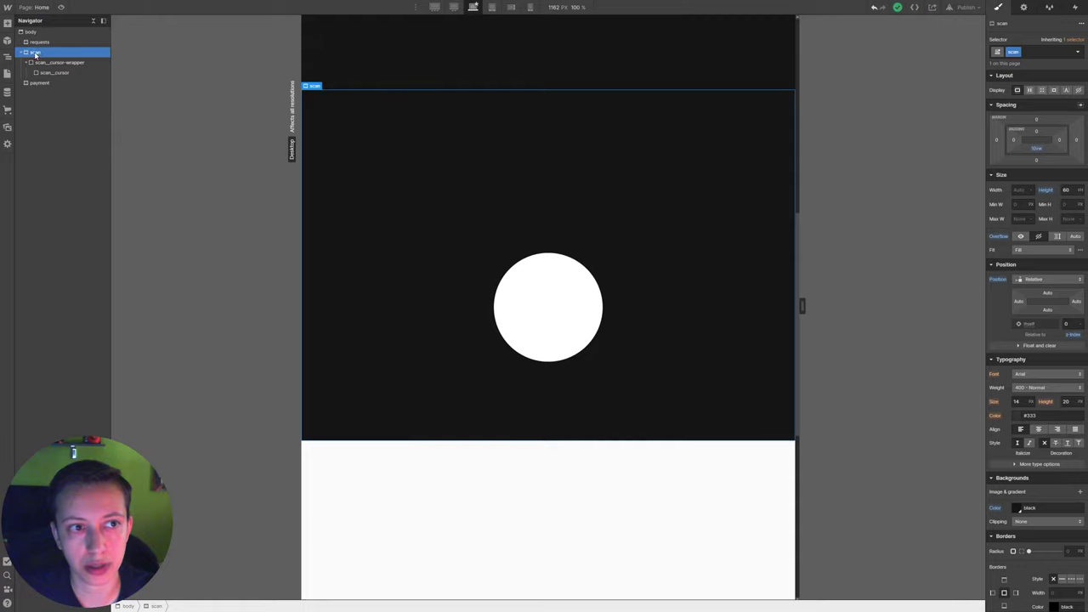
pyautogui.click(1075, 8)
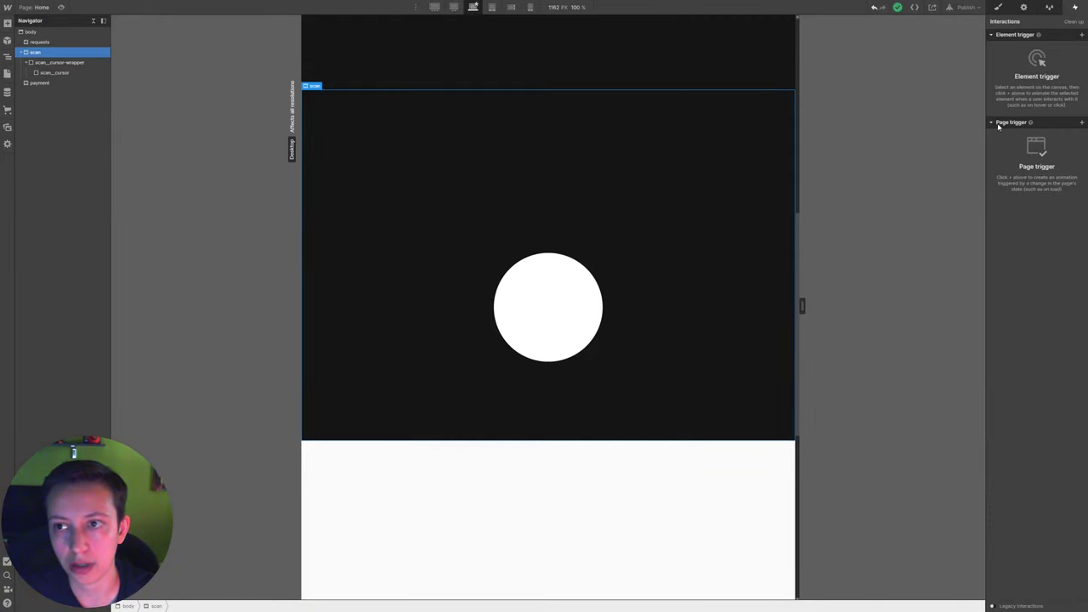
pyautogui.click(1081, 124)
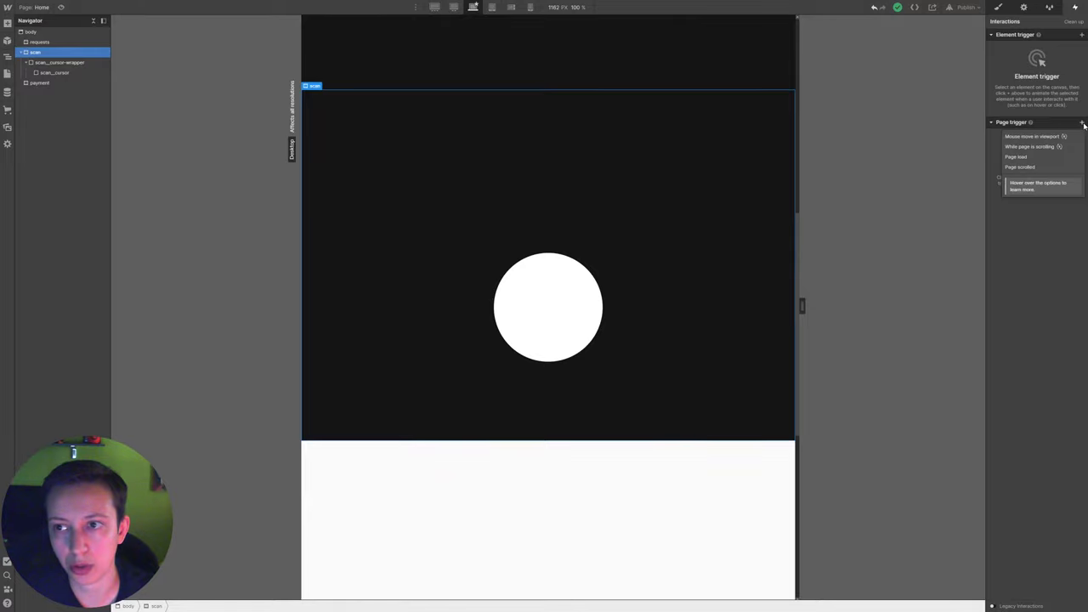
pyautogui.click(1043, 140)
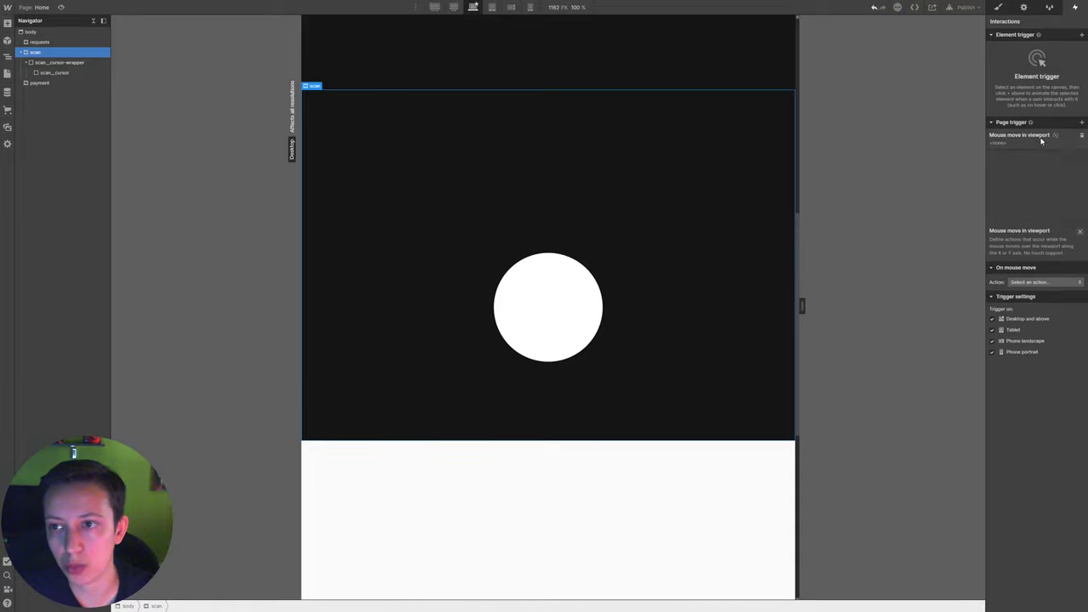
pyautogui.click(1039, 88)
pyautogui.click(1045, 109)
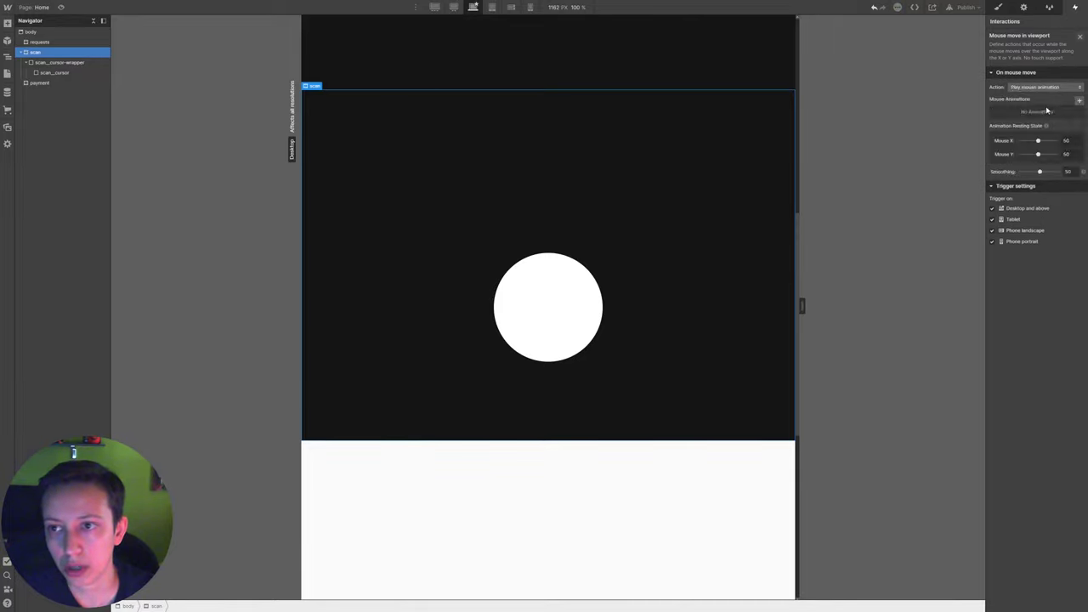
# - Create a new mouse animation for the trigger and name it Cursor Move
pyautogui.click(1078, 100)
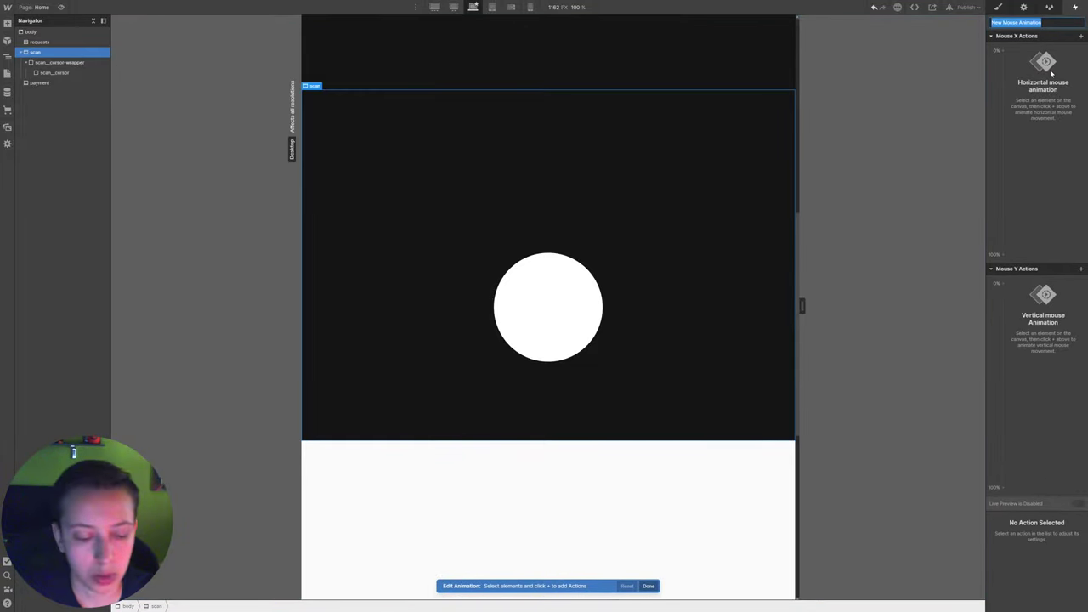
pyautogui.write('c')
pyautogui.write('ursor Move')
pyautogui.press('Return')
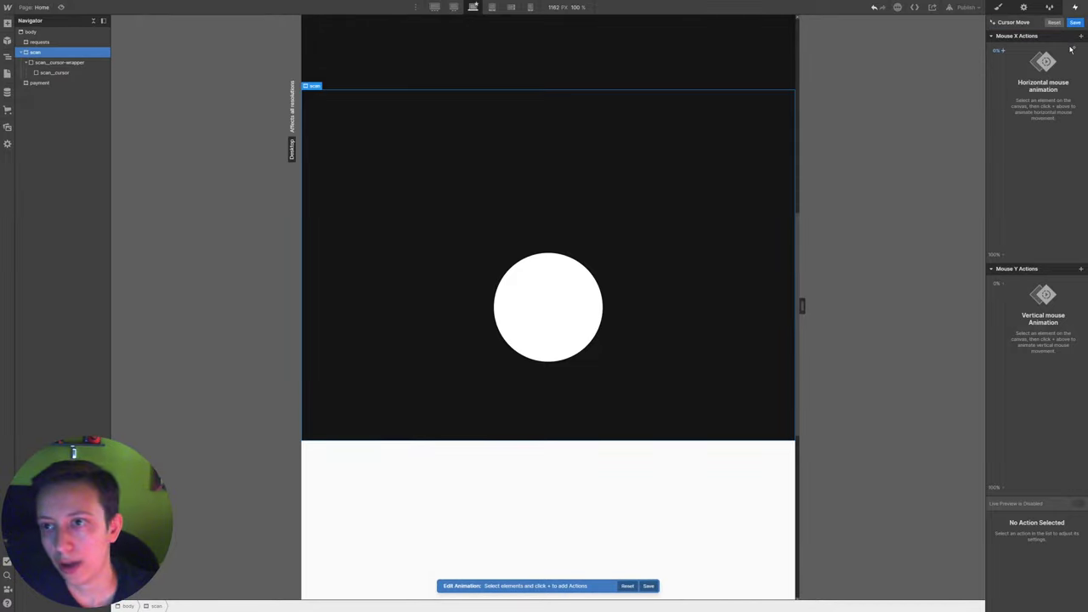
# - Add a Move action for scan__cursor to the Mouse X Actions, with the 0% keyframe's horizontal offset at -50vw
pyautogui.click(56, 73)
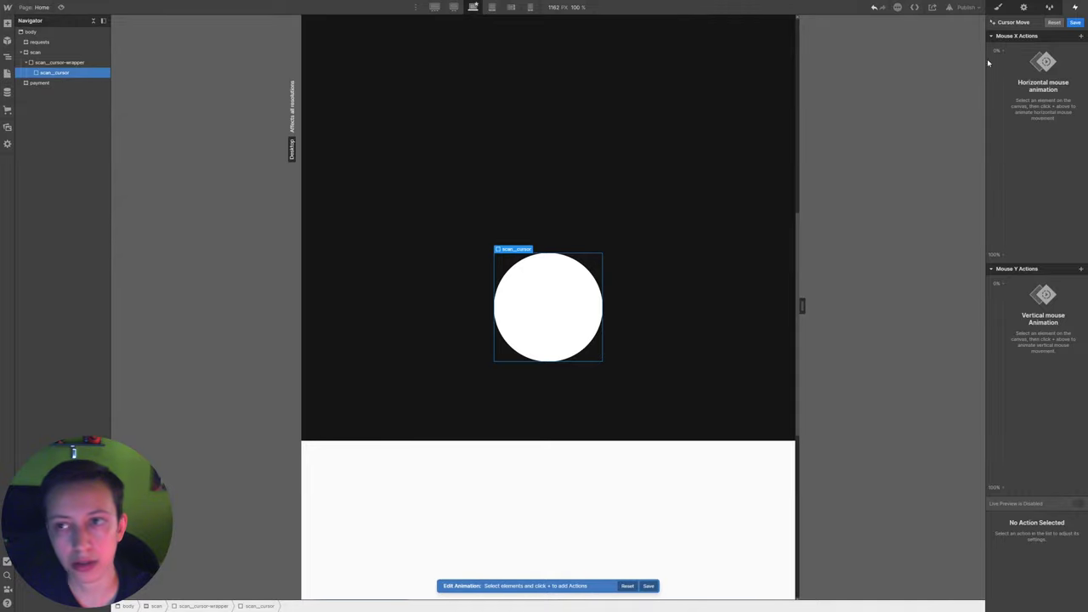
pyautogui.click(1081, 37)
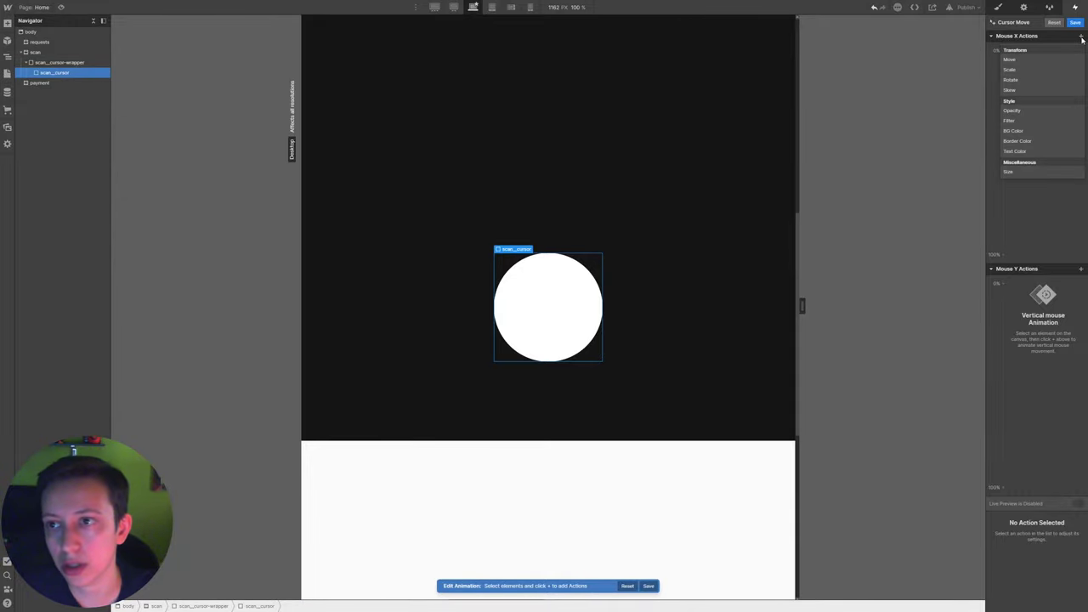
pyautogui.click(1033, 59)
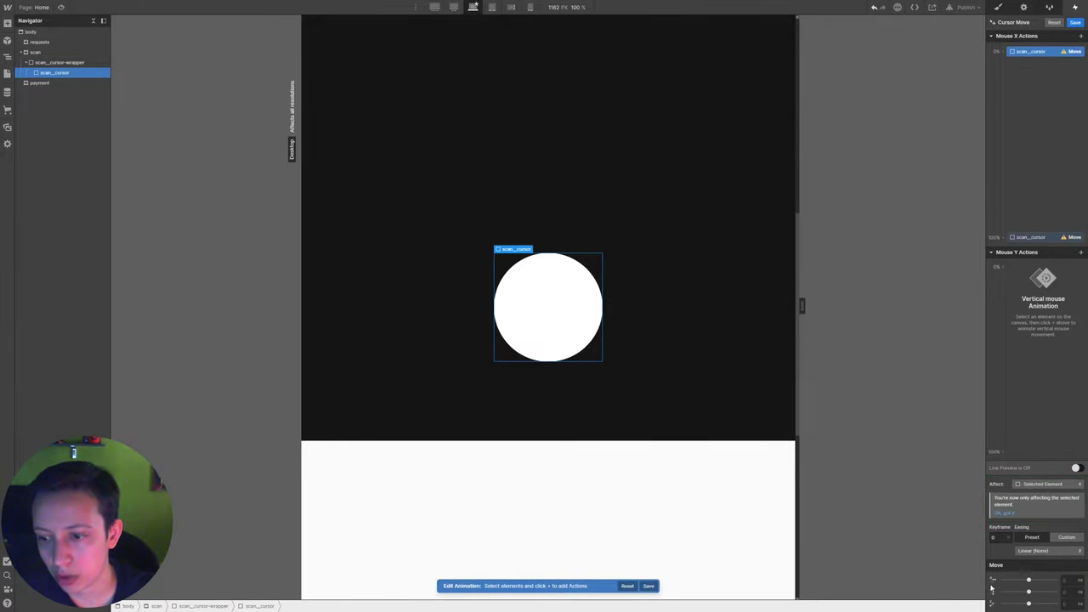
pyautogui.click(1062, 581)
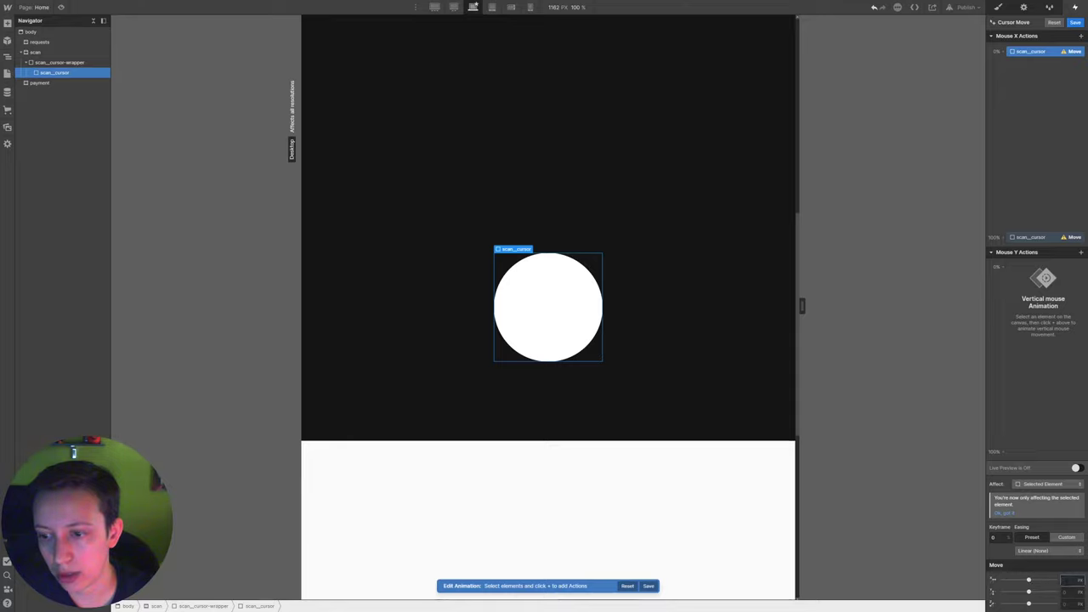
pyautogui.write('-50')
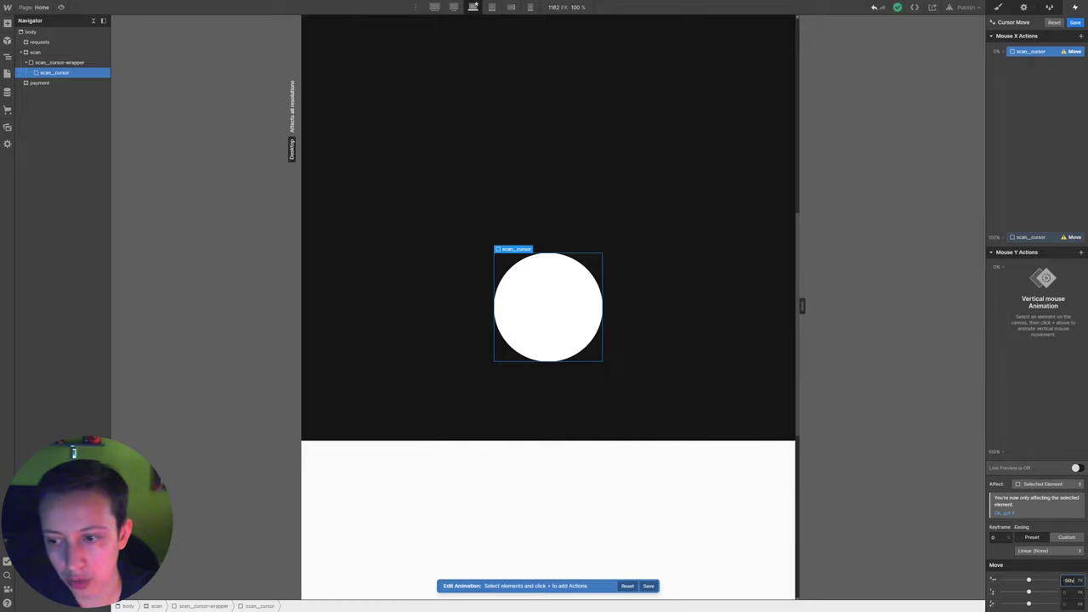
pyautogui.press('Return')
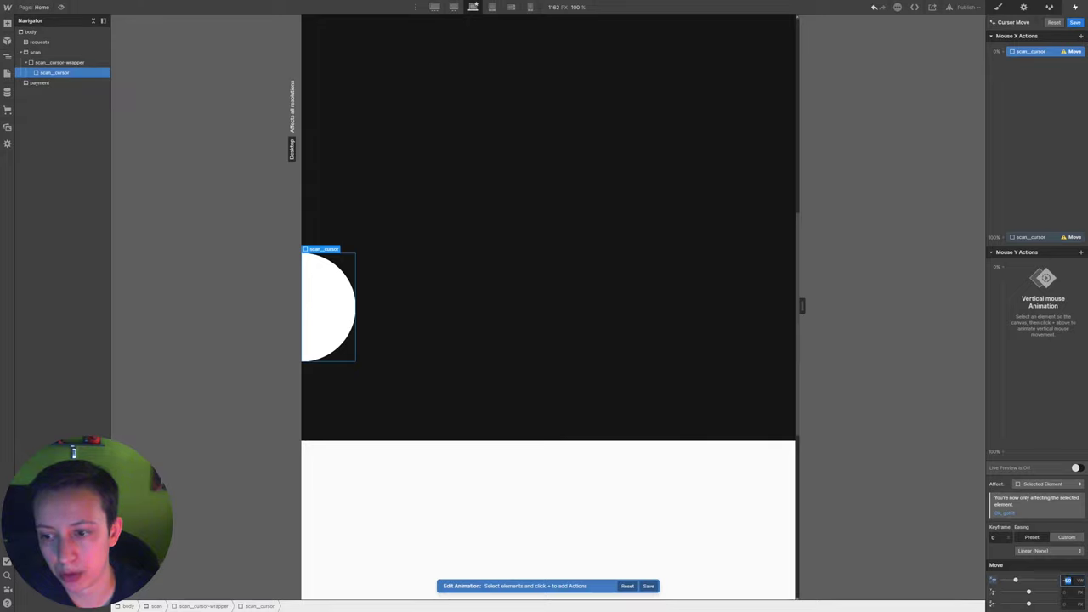
# - Set the 100% Mouse X keyframe's horizontal offset to 50vw and compare the circle's position at both keyframes
pyautogui.click(1029, 238)
pyautogui.click(1064, 579)
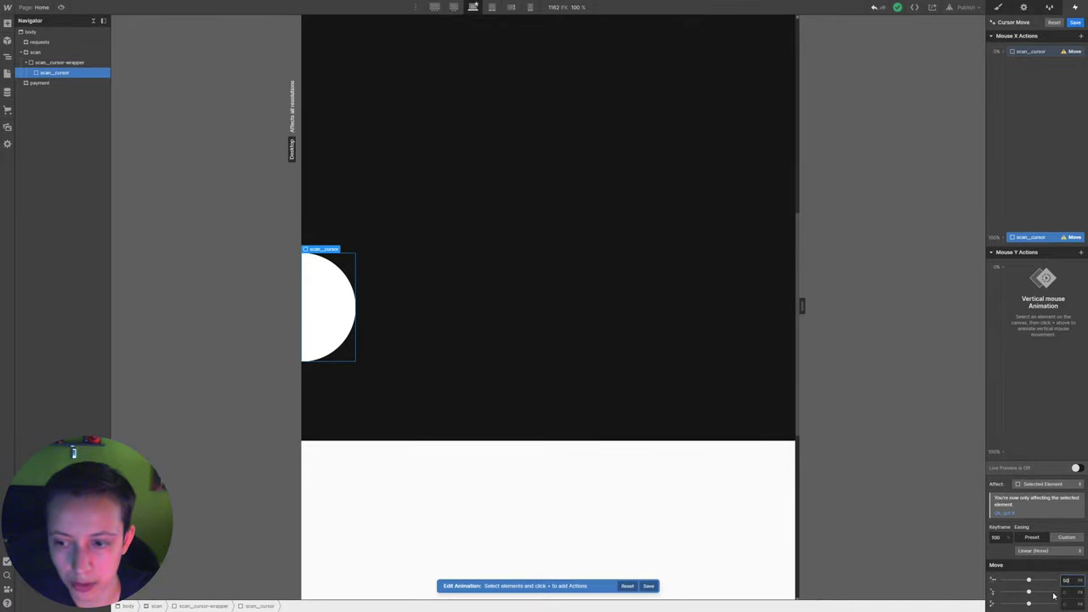
pyautogui.press('Return')
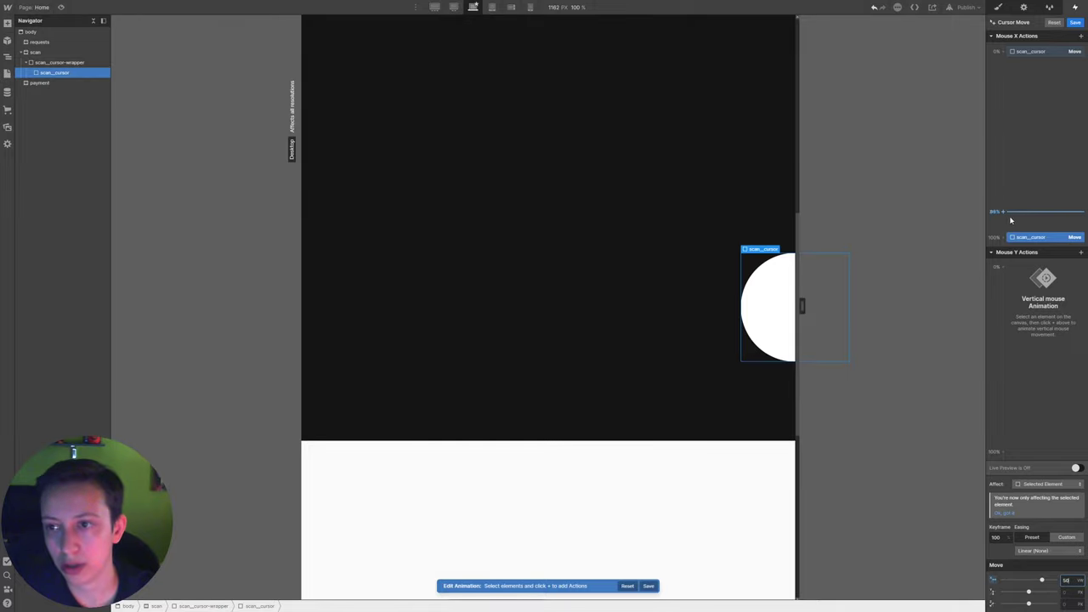
pyautogui.click(1029, 52)
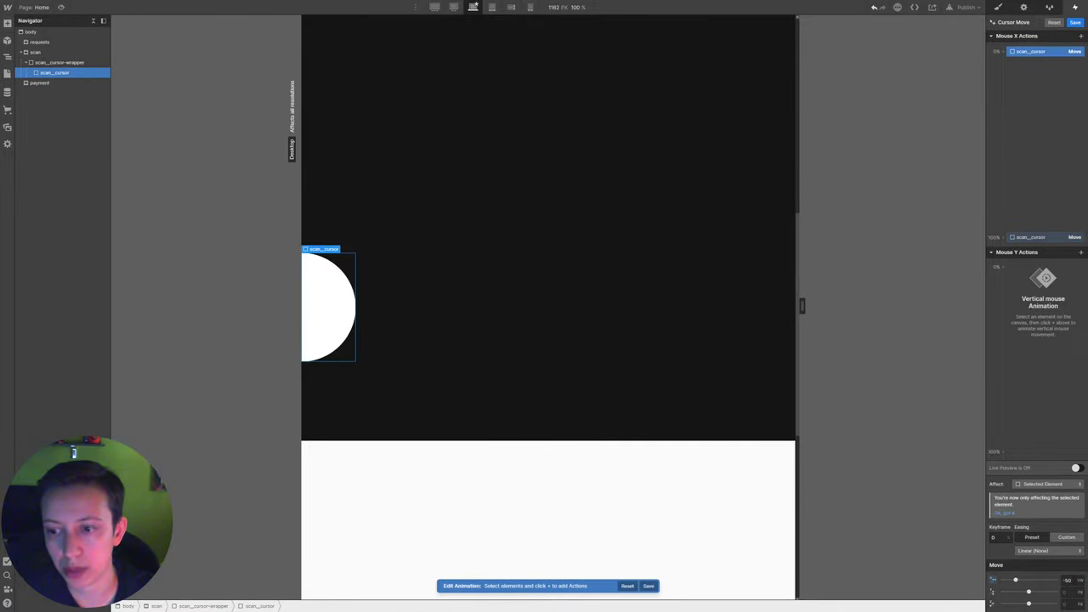
pyautogui.click(1043, 238)
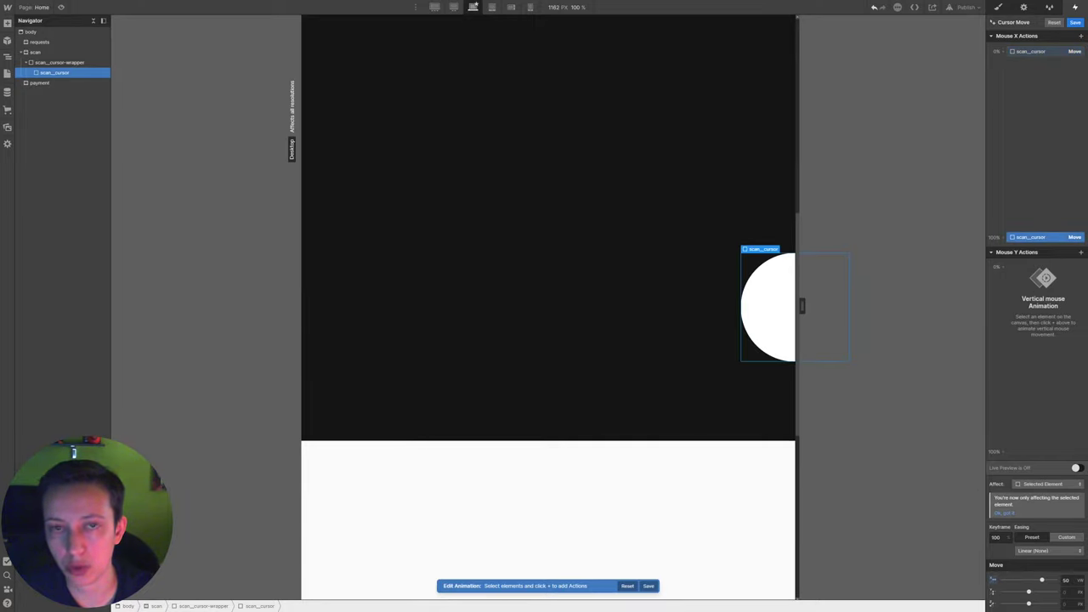
# - Add a Move action for scan__cursor to the Mouse Y Actions, with the 0% keyframe's vertical offset at -50vh
pyautogui.click(1002, 270)
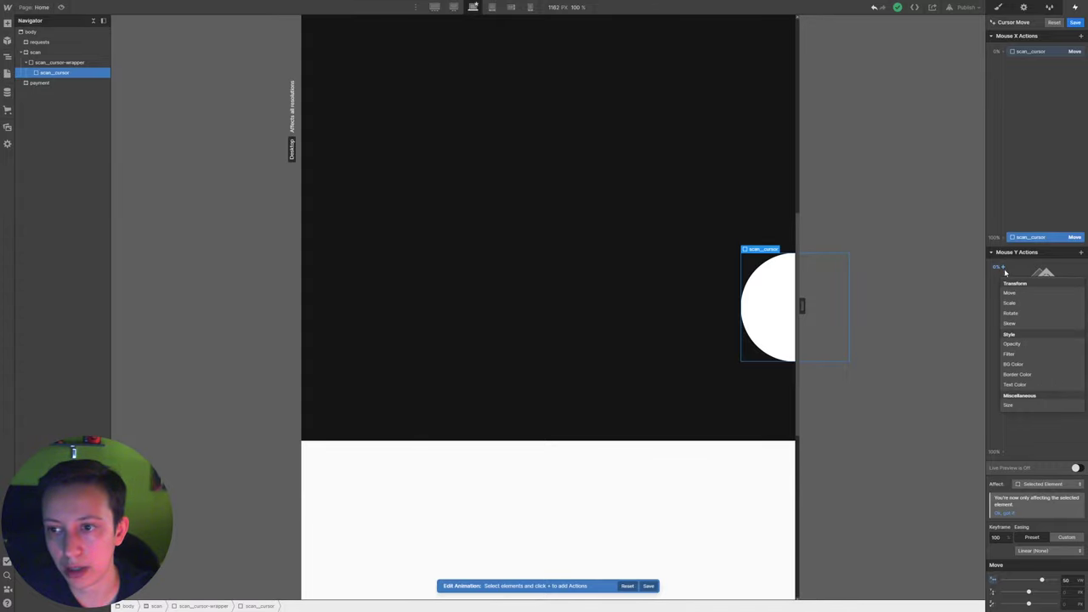
pyautogui.click(1011, 298)
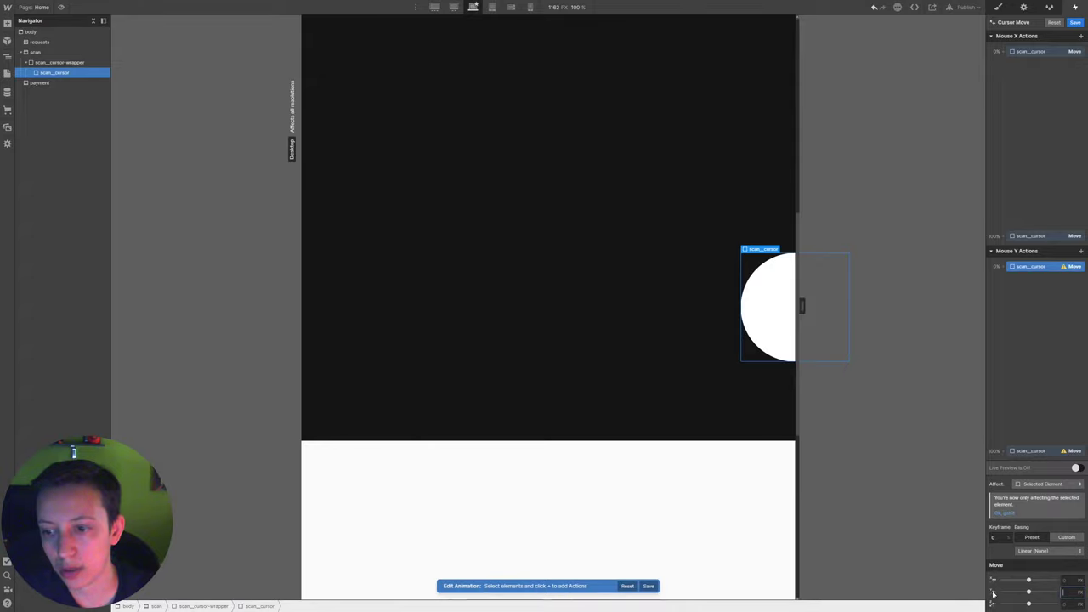
pyautogui.click(1063, 593)
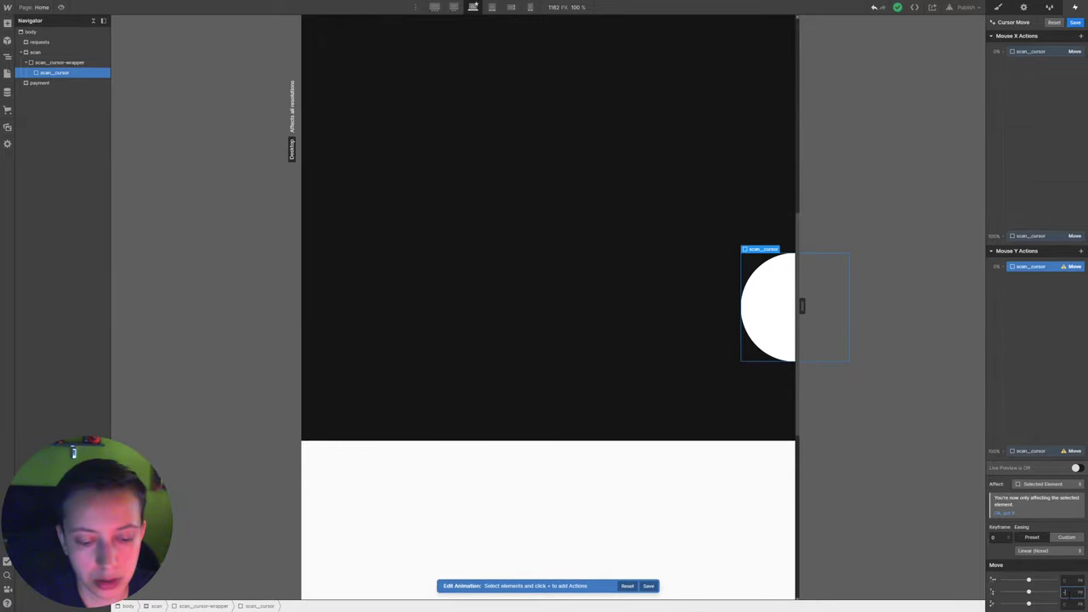
pyautogui.write('-50vh')
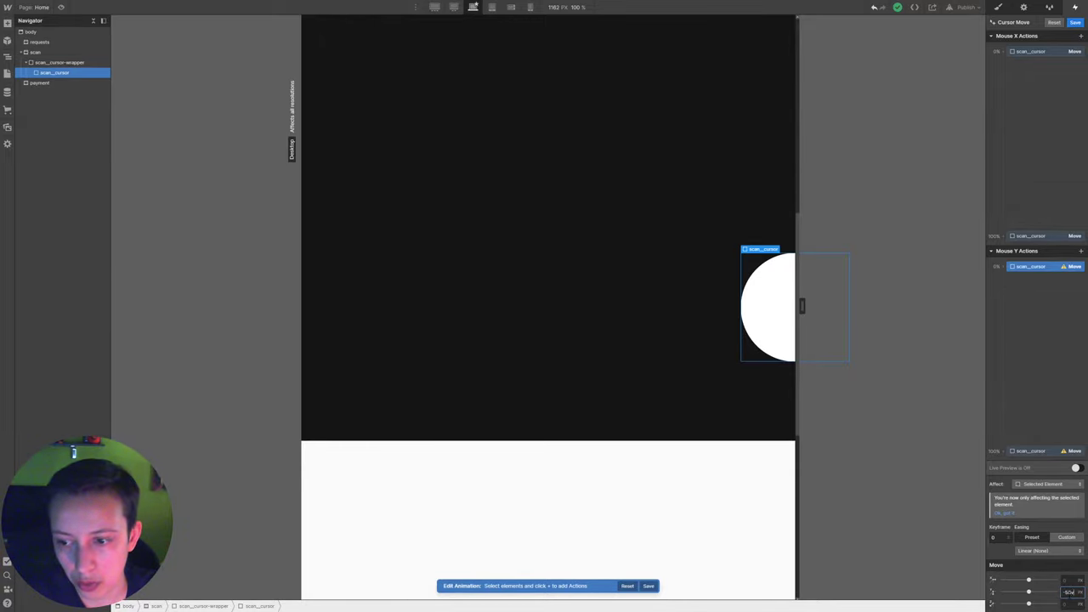
pyautogui.press('Return')
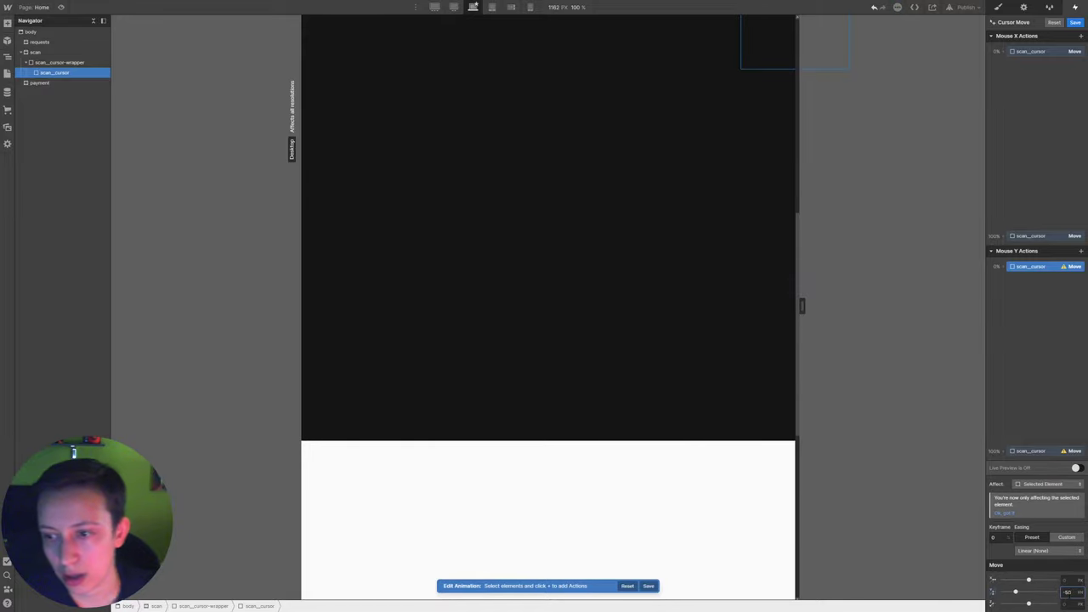
# - Set the 100% Mouse Y keyframe's vertical offset to 50vh
pyautogui.click(1028, 451)
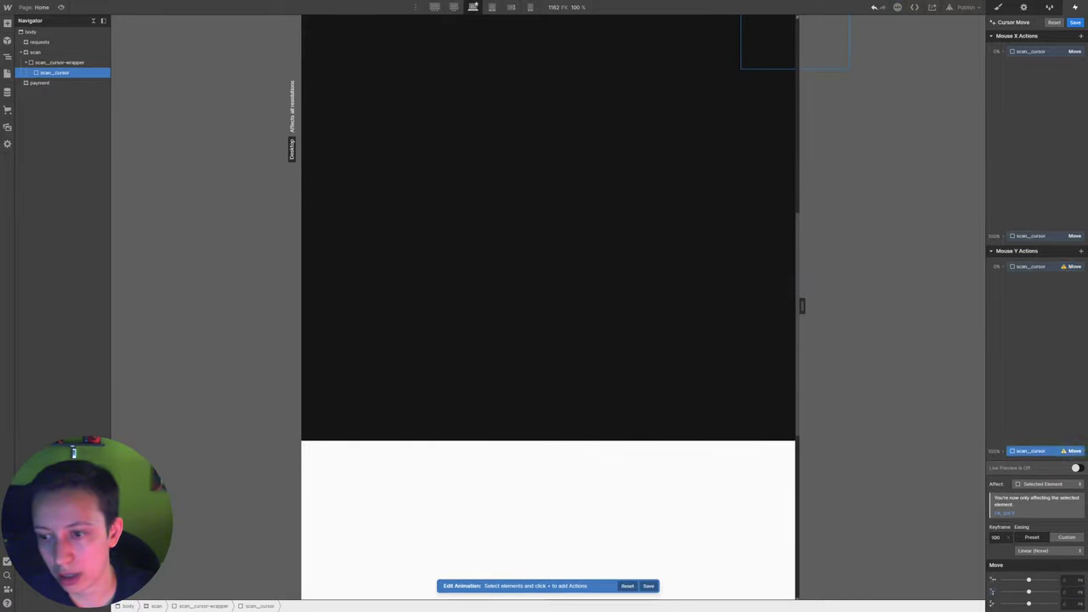
pyautogui.click(1071, 591)
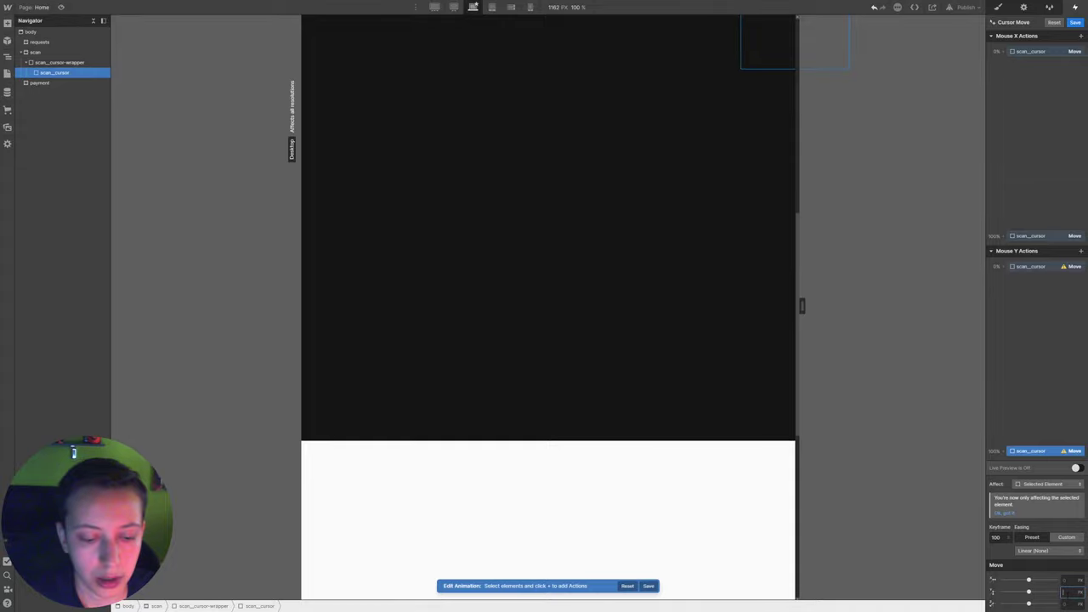
pyautogui.write('w')
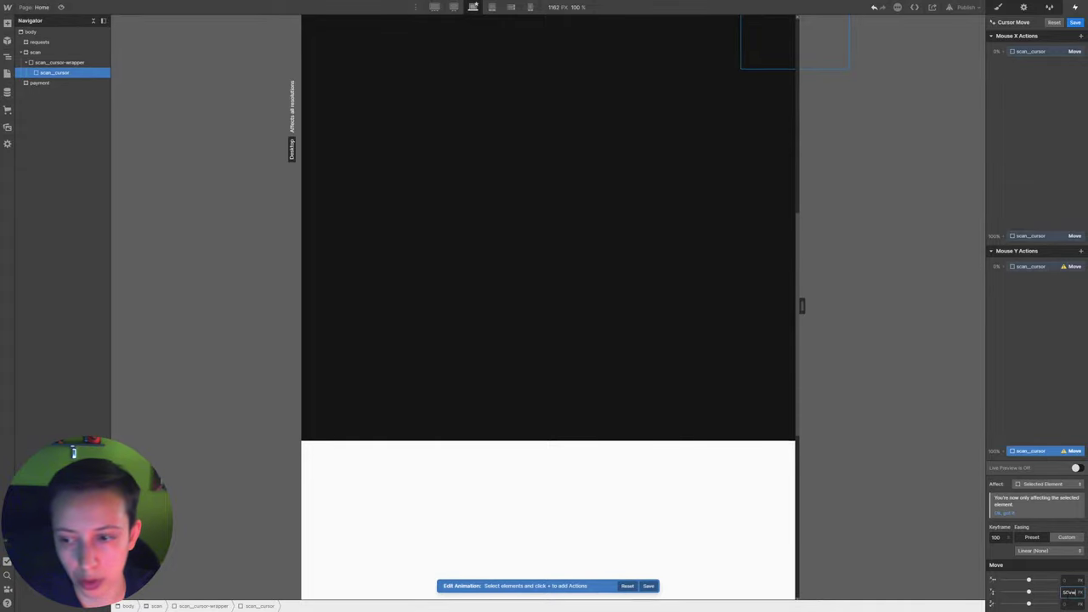
pyautogui.press('Return')
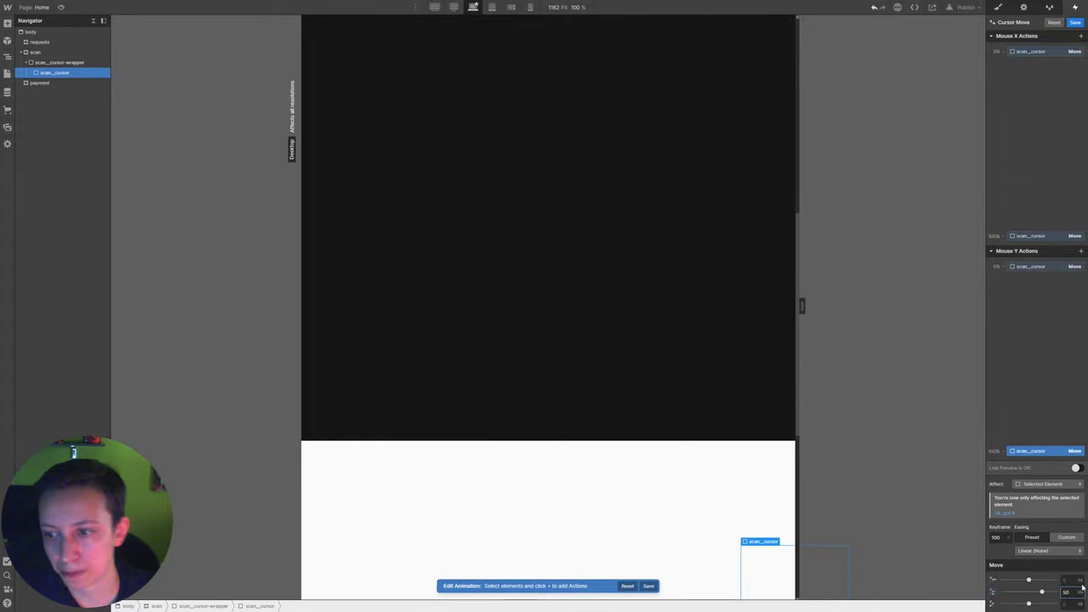
# - Check the circle's position at both Mouse Y keyframes and turn on Live Preview to test how it follows the mouse
pyautogui.click(1024, 267)
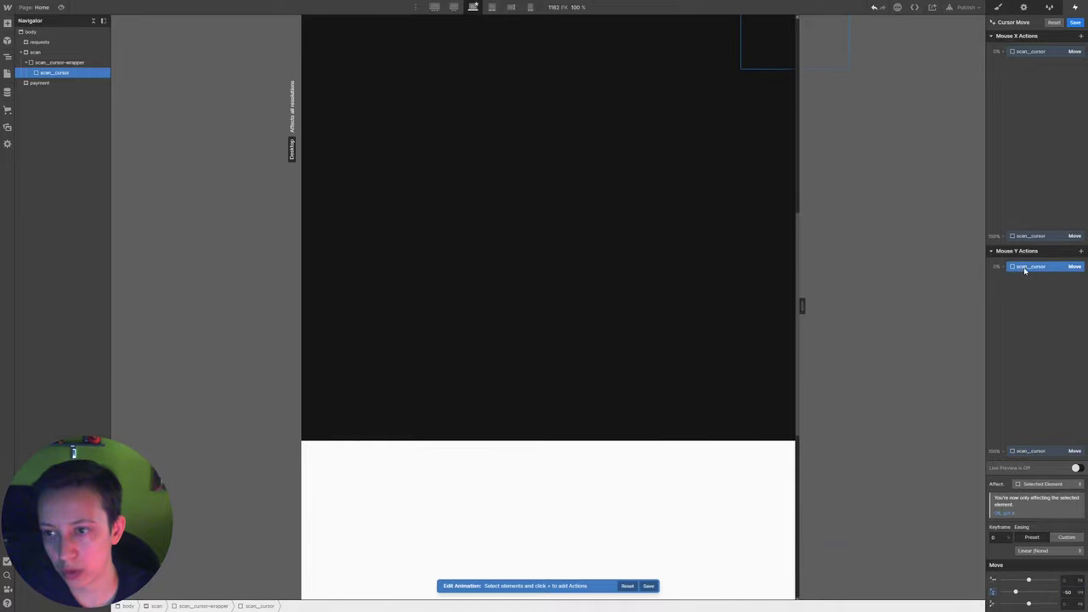
pyautogui.click(1027, 450)
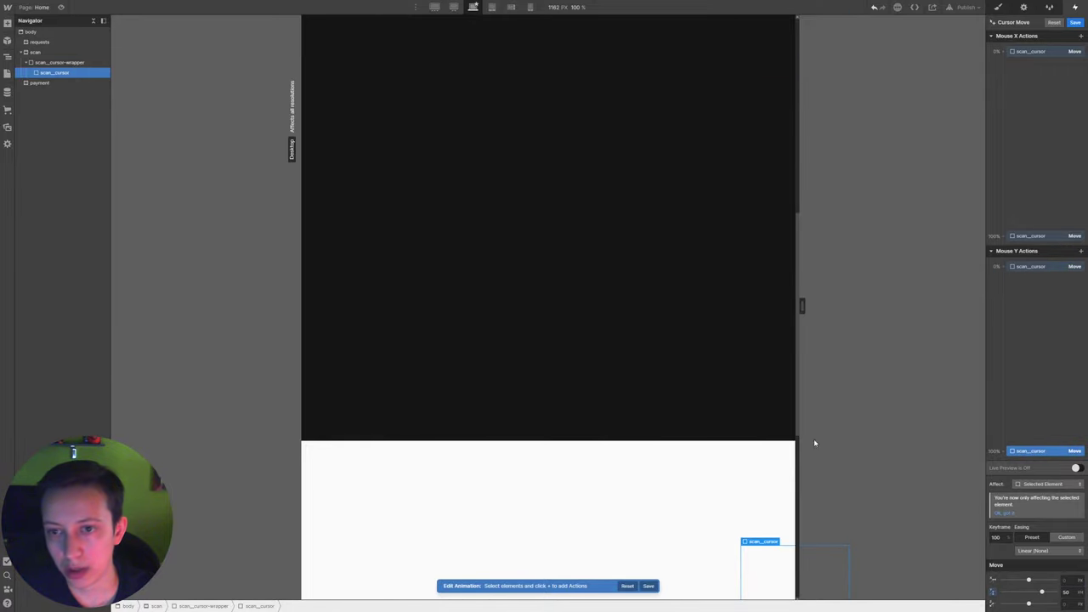
pyautogui.click(1075, 469)
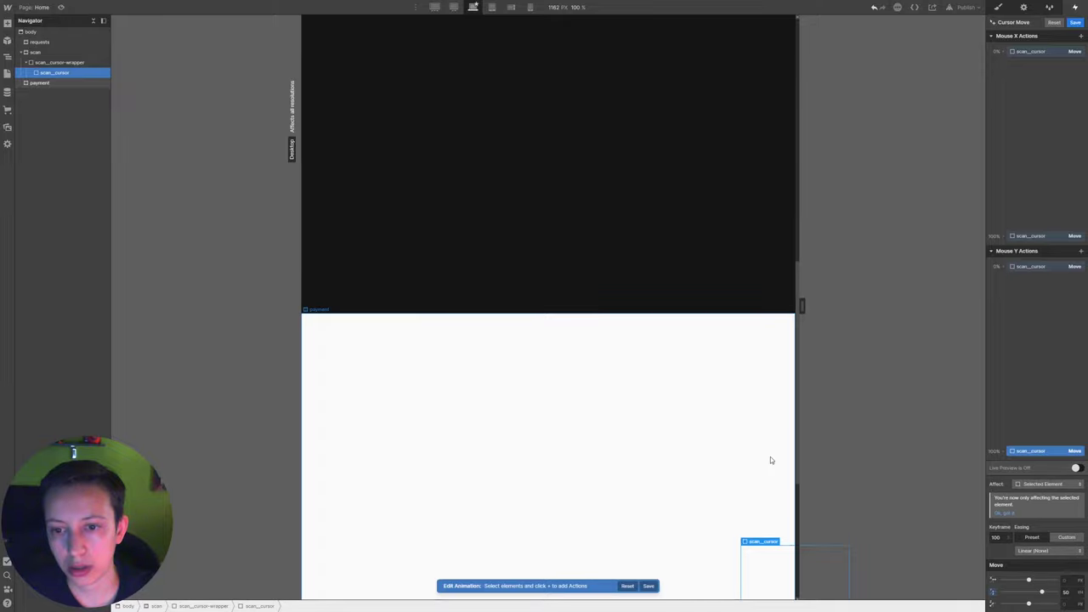
pyautogui.click(1077, 468)
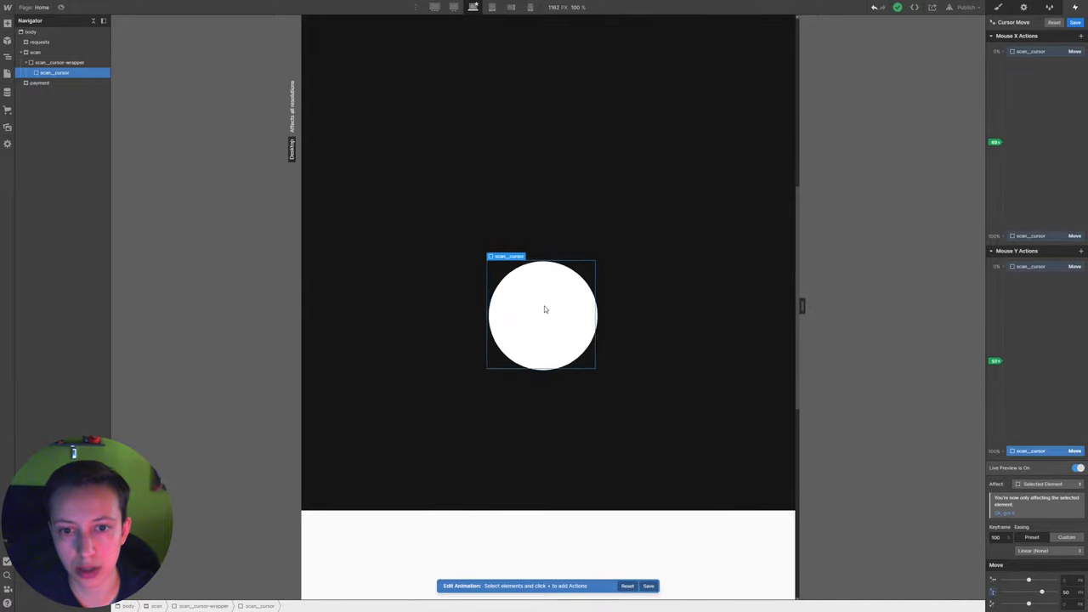
# - Turn off Live Preview and save the Cursor Move animation, closing the mouse move trigger's settings
pyautogui.click(1078, 468)
pyautogui.click(1075, 24)
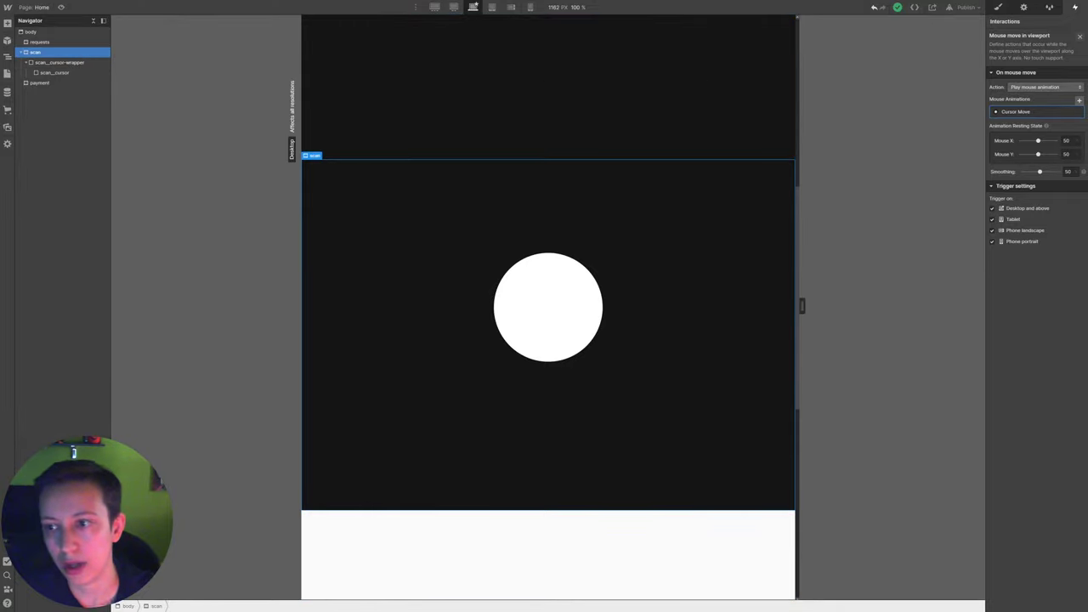
pyautogui.click(1080, 37)
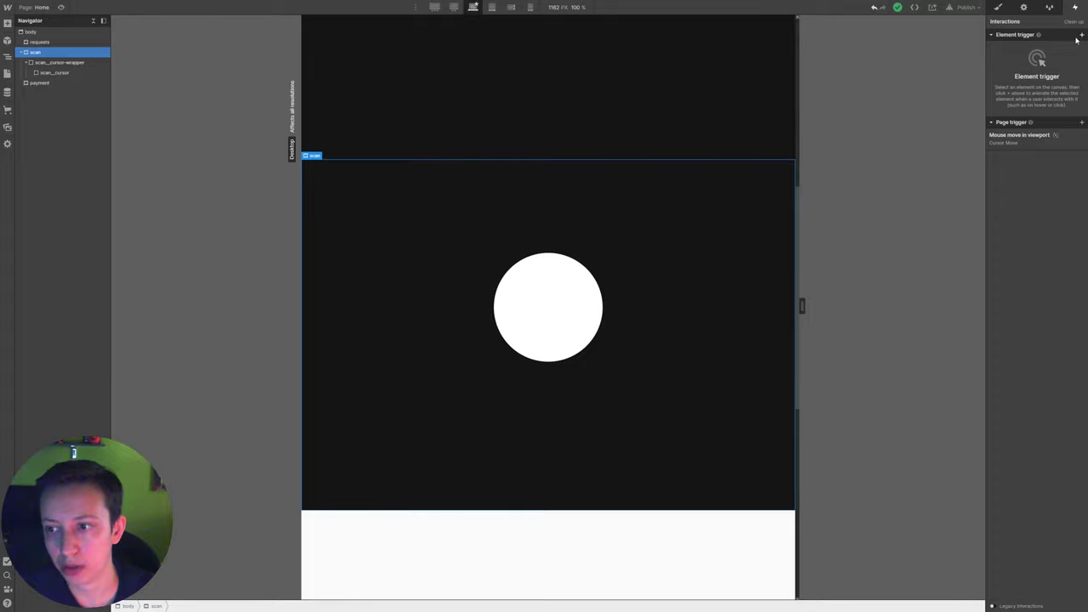
# - Add a Scroll into view trigger to the scan section that starts a custom animation when scrolled into view
pyautogui.click(1082, 36)
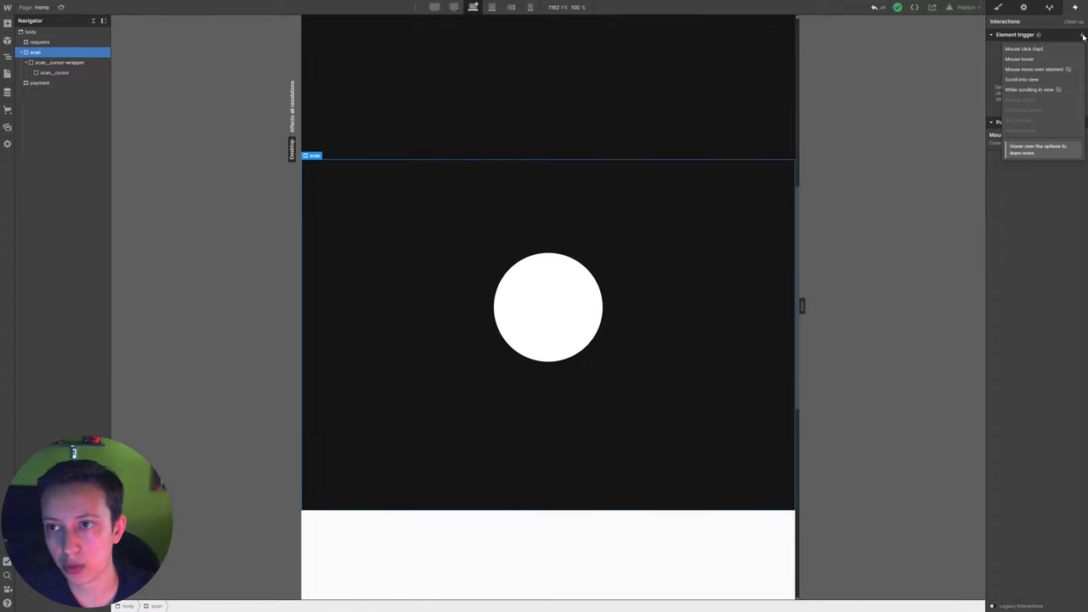
pyautogui.click(1030, 79)
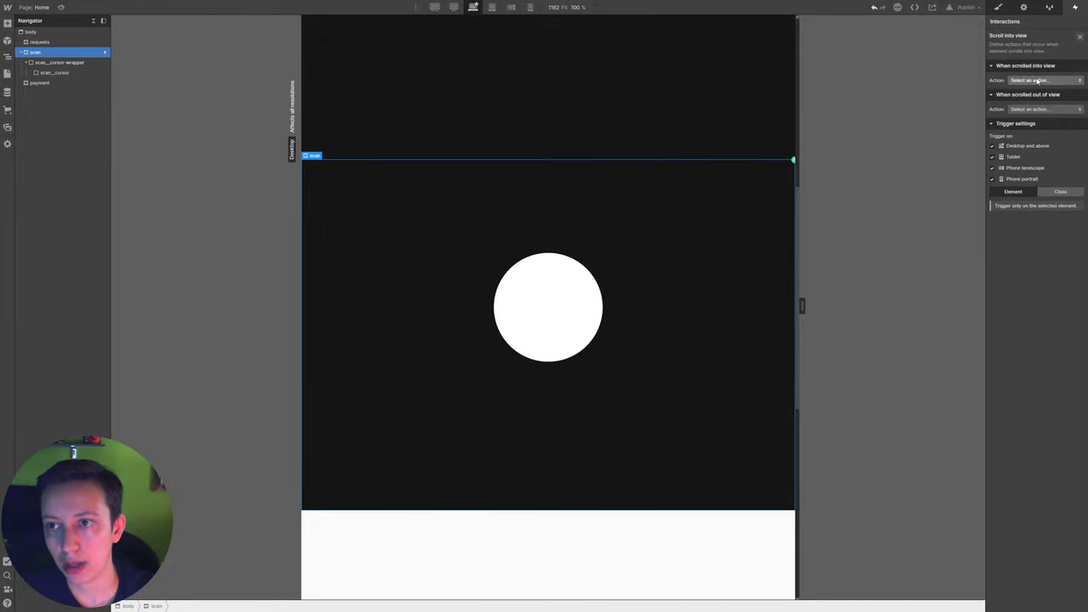
pyautogui.click(1033, 80)
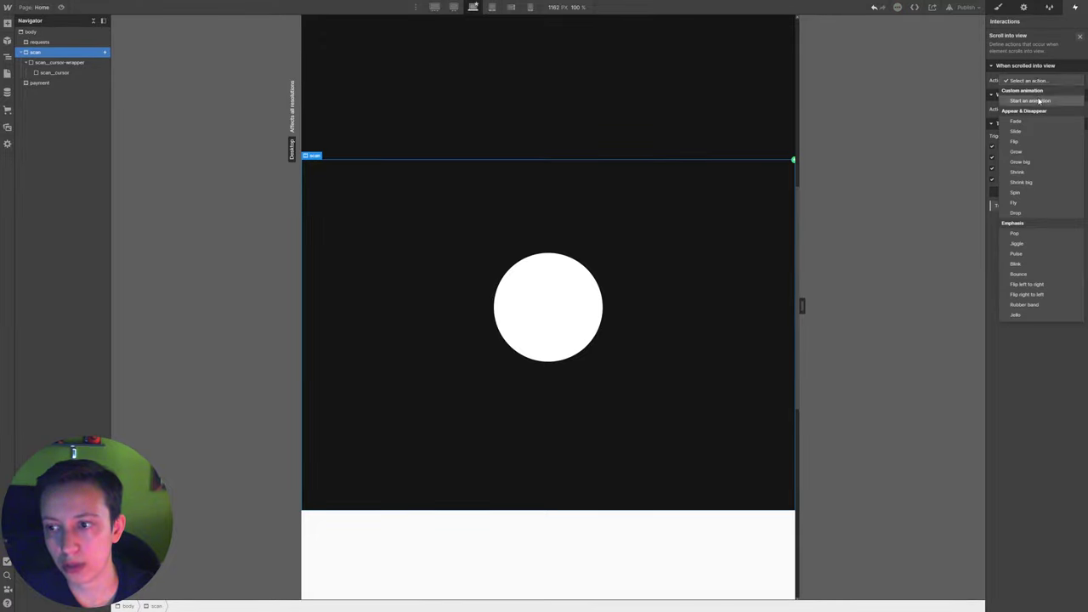
pyautogui.click(1039, 101)
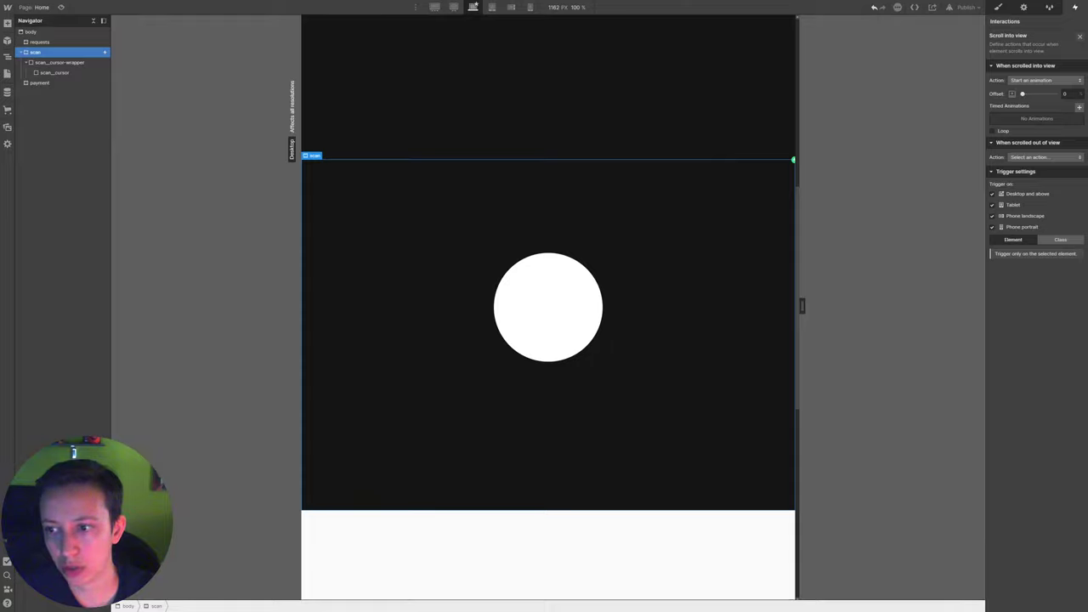
# - Create a new timed animation named Cursor Grow for the scroll-into-view action
pyautogui.click(1077, 108)
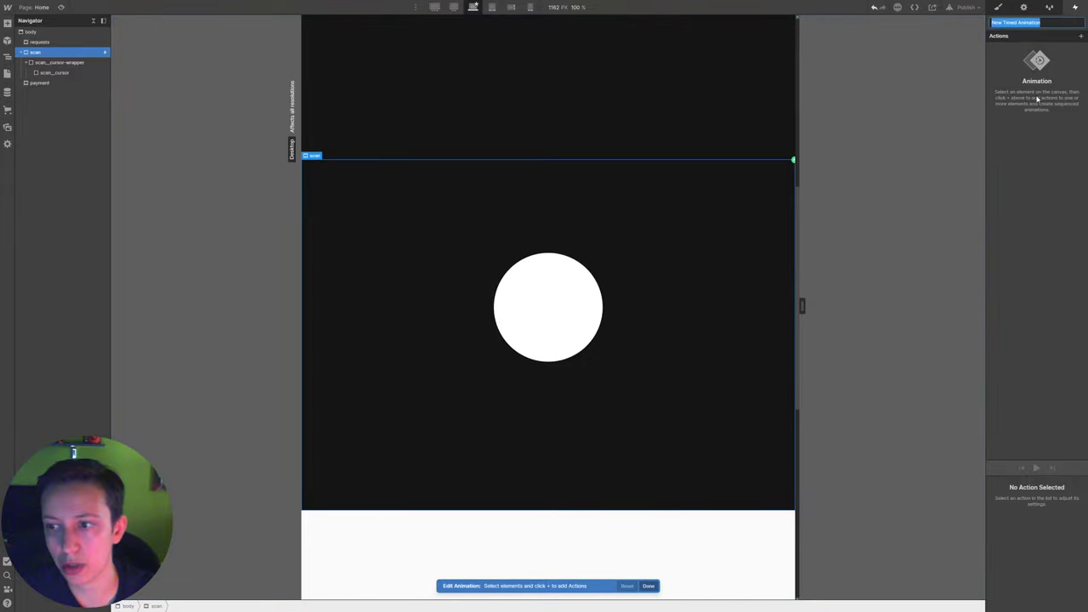
pyautogui.write('Cursor Gr')
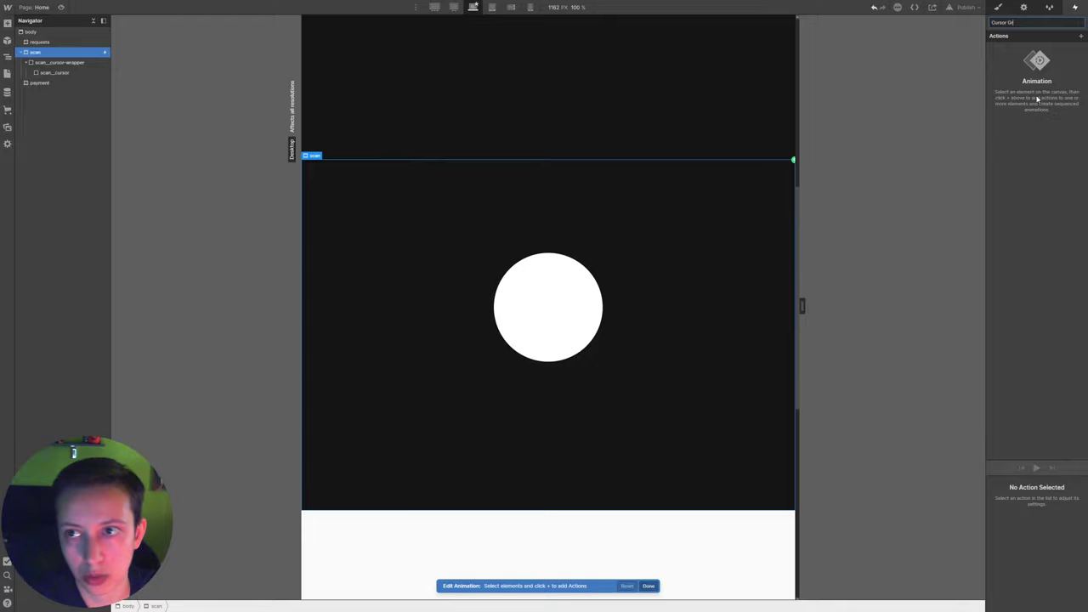
pyautogui.write('ow')
pyautogui.press('Return')
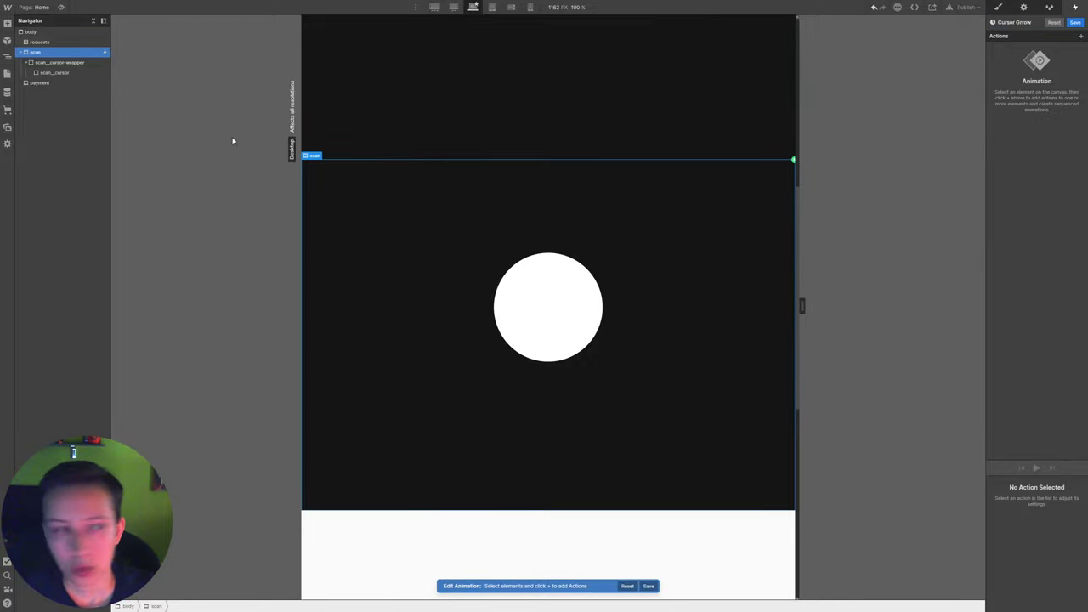
# - Add a Scale action for scan__cursor with a duration of 0.25 seconds
pyautogui.click(62, 72)
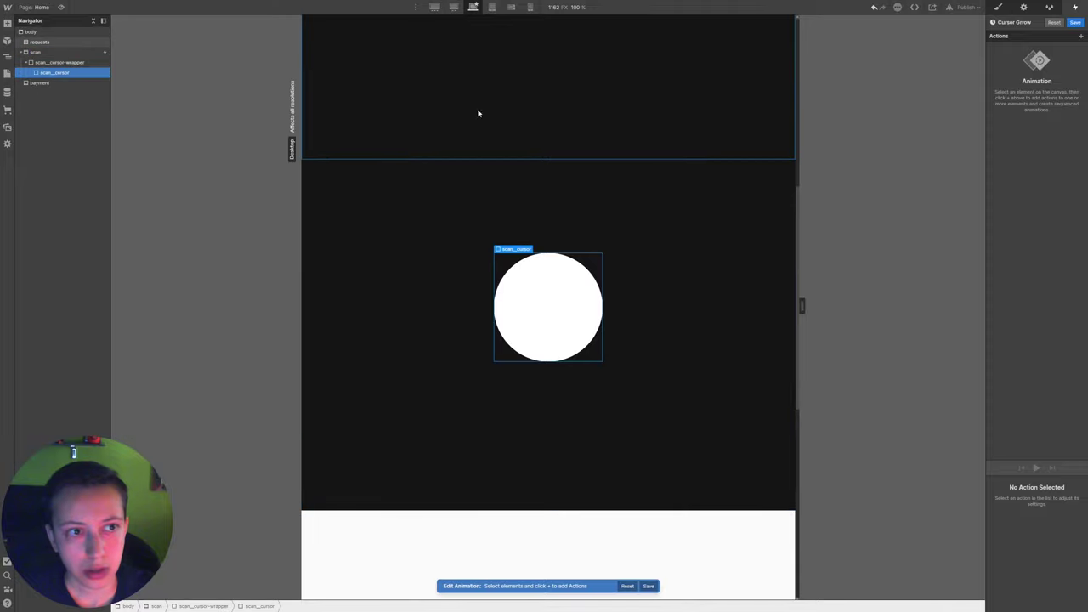
pyautogui.click(1080, 36)
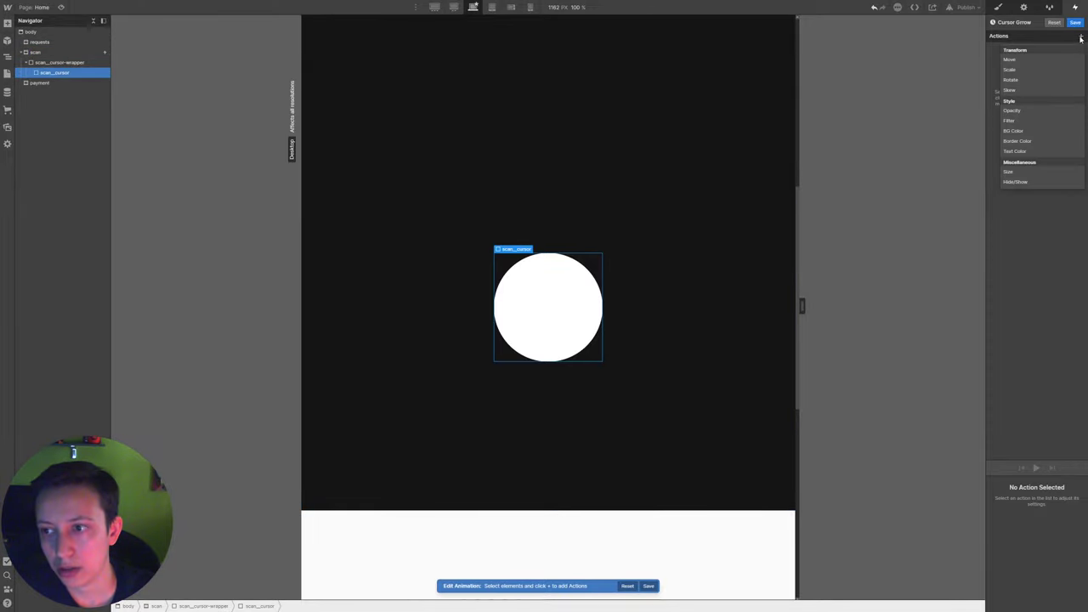
pyautogui.click(1015, 70)
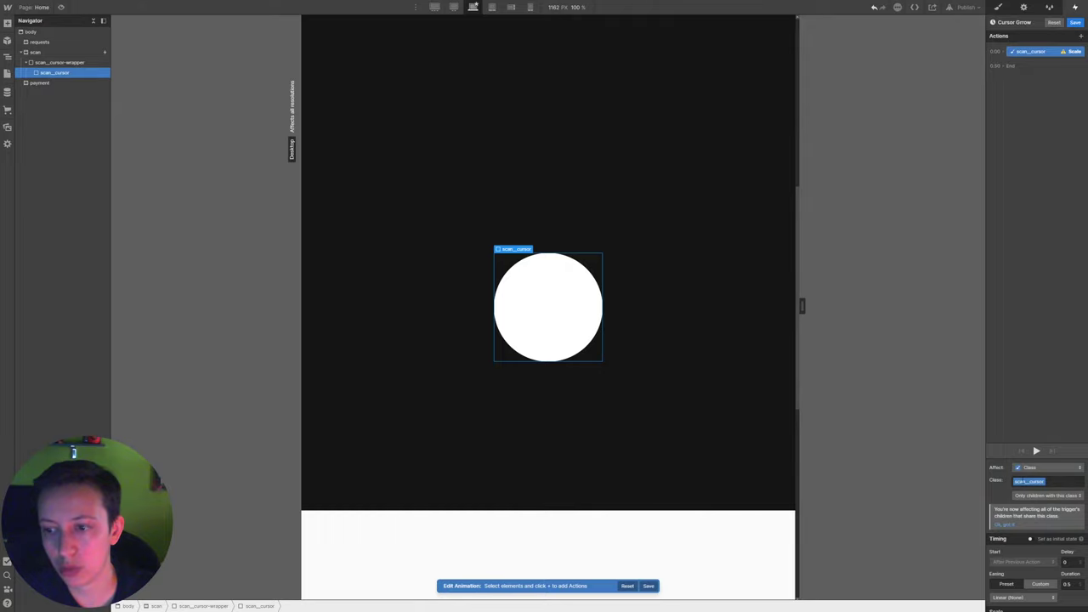
pyautogui.scroll(-1, 1079, 531)
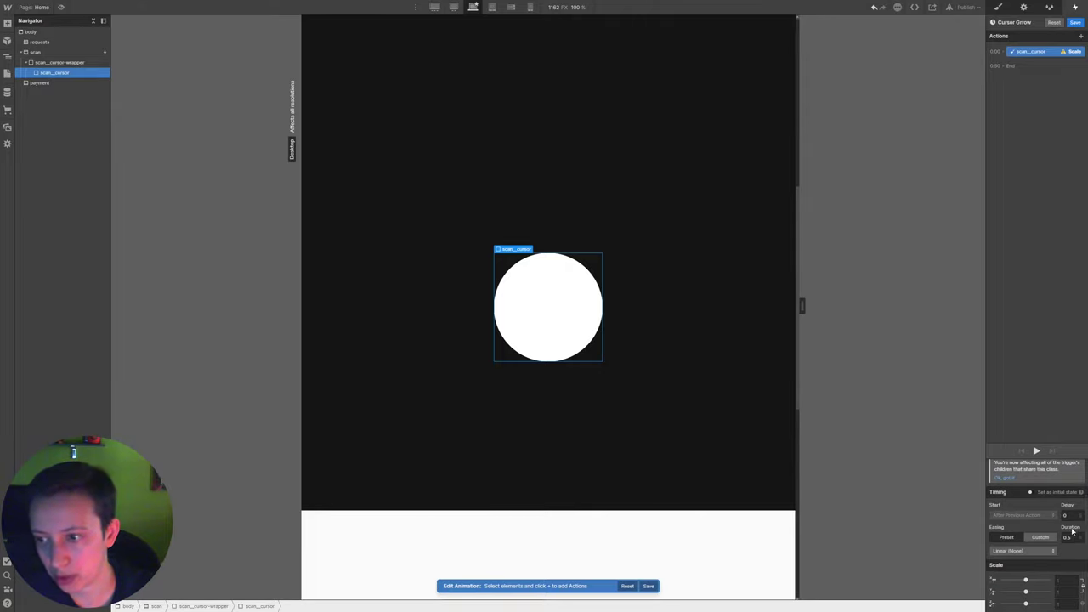
pyautogui.click(1068, 537)
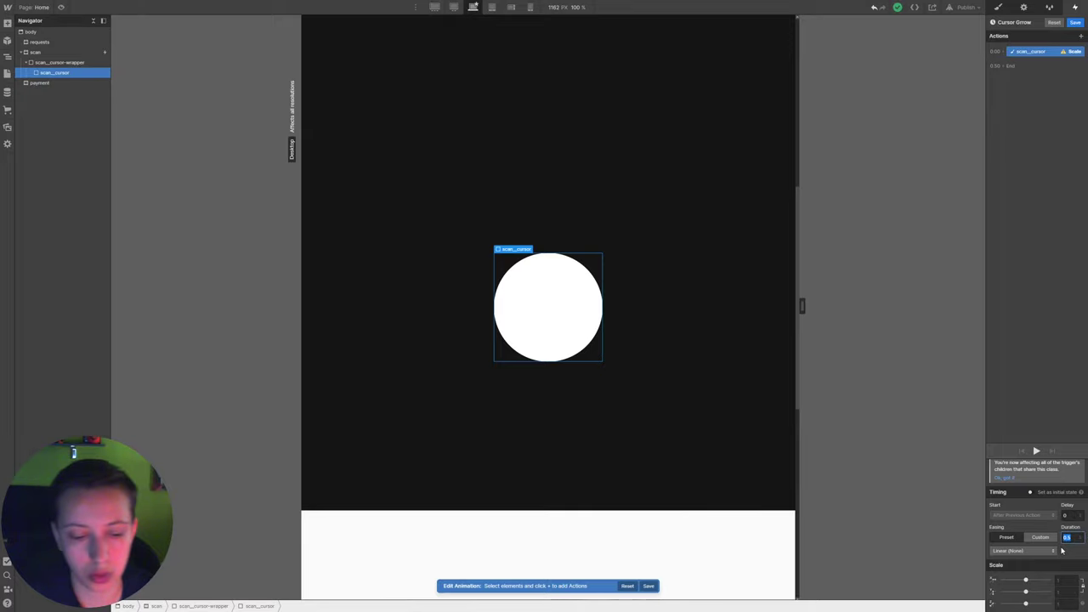
pyautogui.write('0.25')
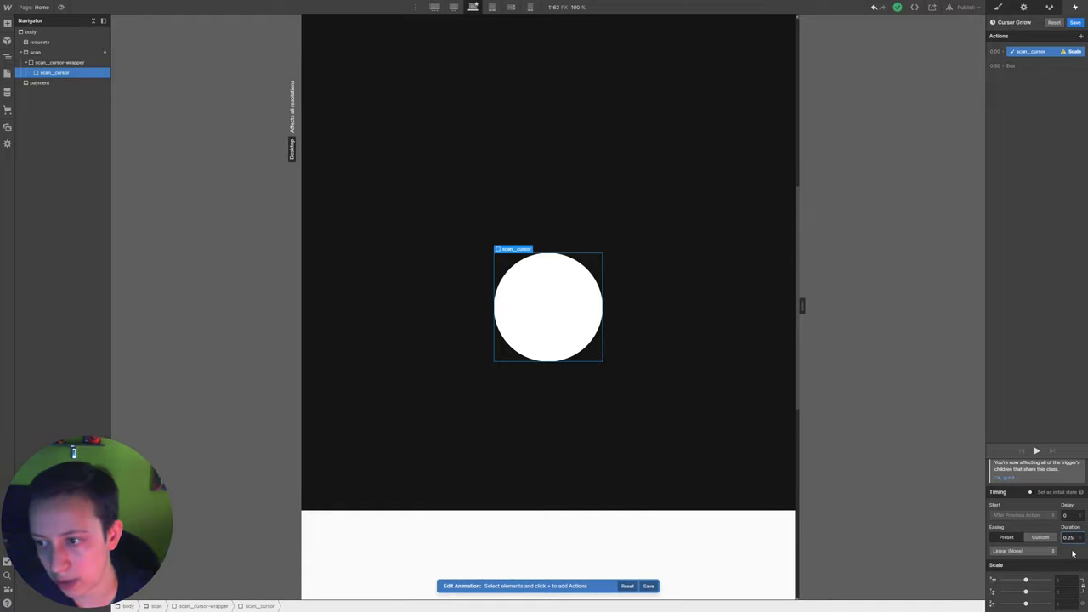
pyautogui.press('Return')
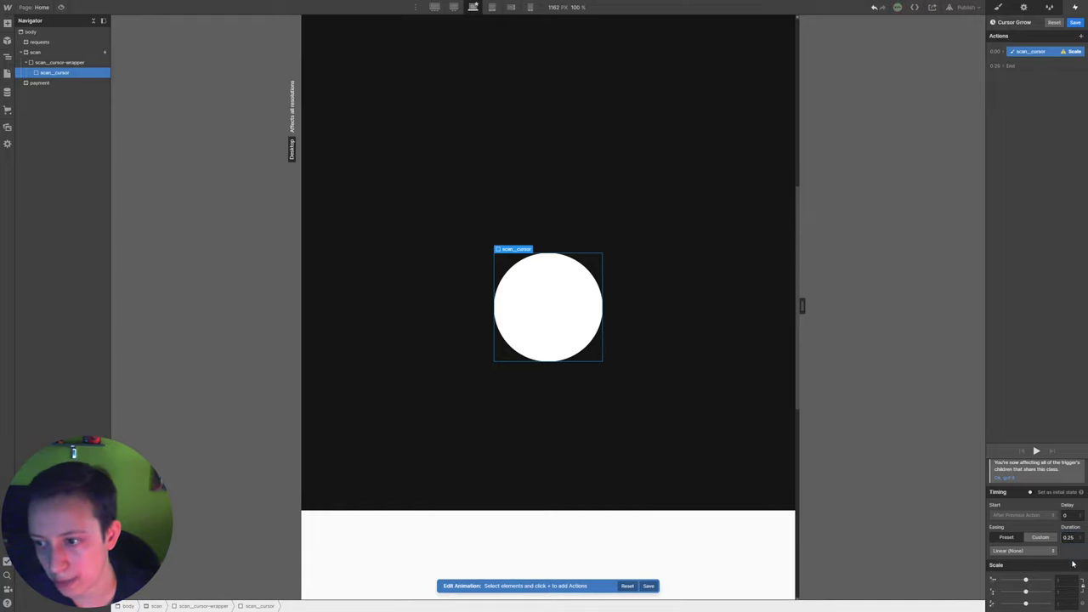
# - Set the Scale action's X and Y scale to 0.8
pyautogui.click(1067, 582)
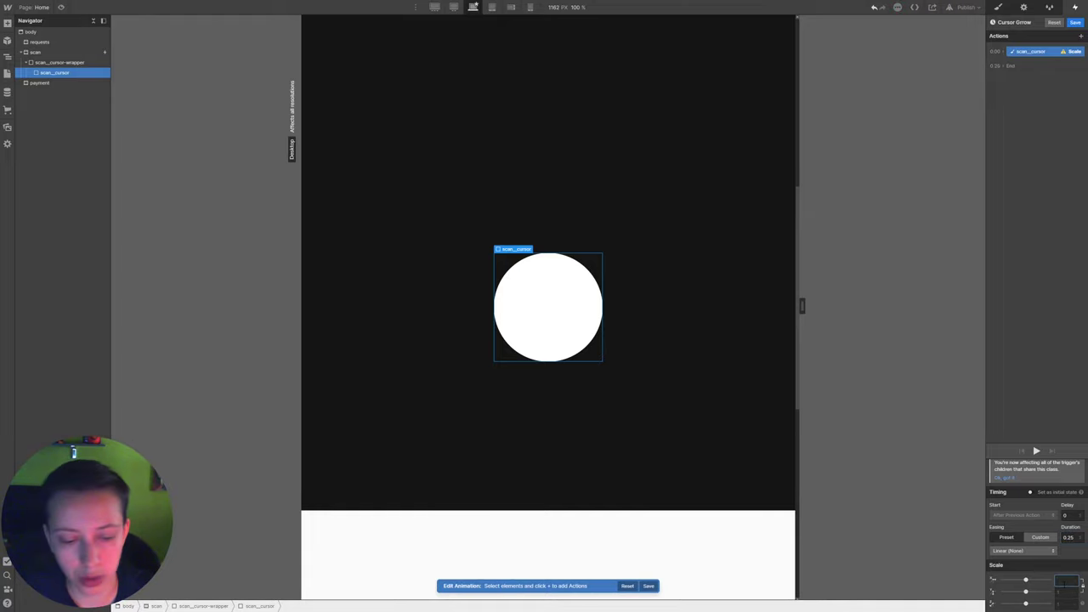
pyautogui.write('0')
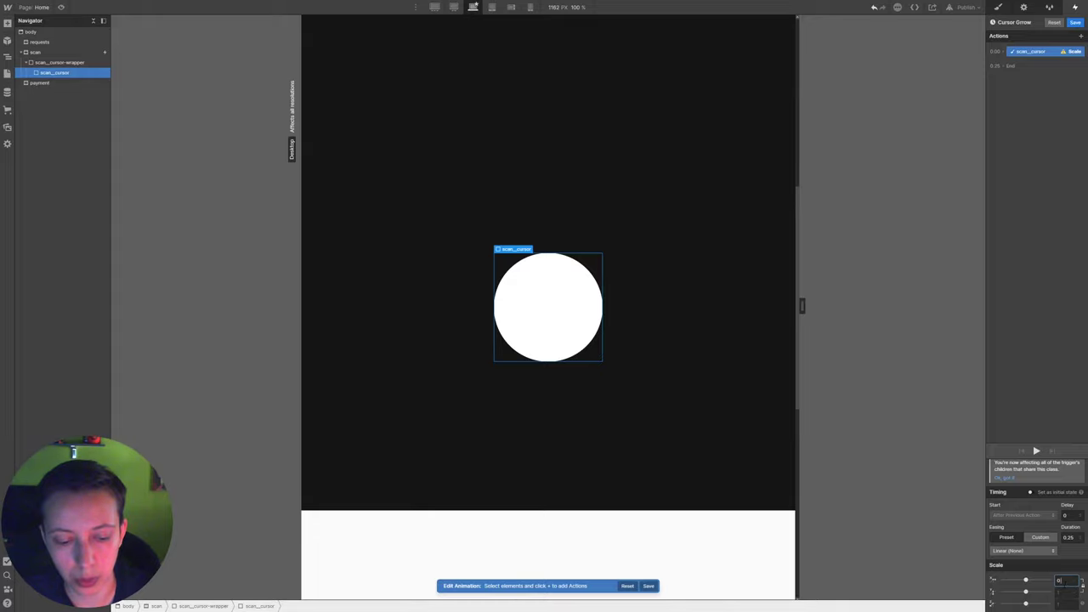
pyautogui.write('.8')
pyautogui.press('Return')
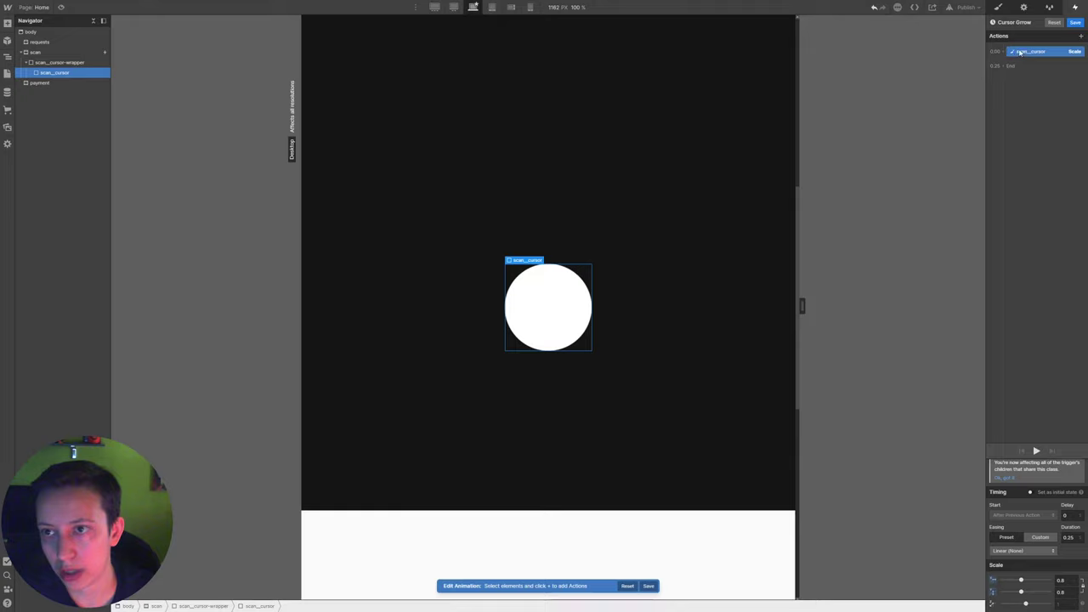
# - Duplicate the Scale action with the copy's X and Y scale set to 1, and compare the circle at both actions
pyautogui.click(1023, 52)
pyautogui.click(1032, 83)
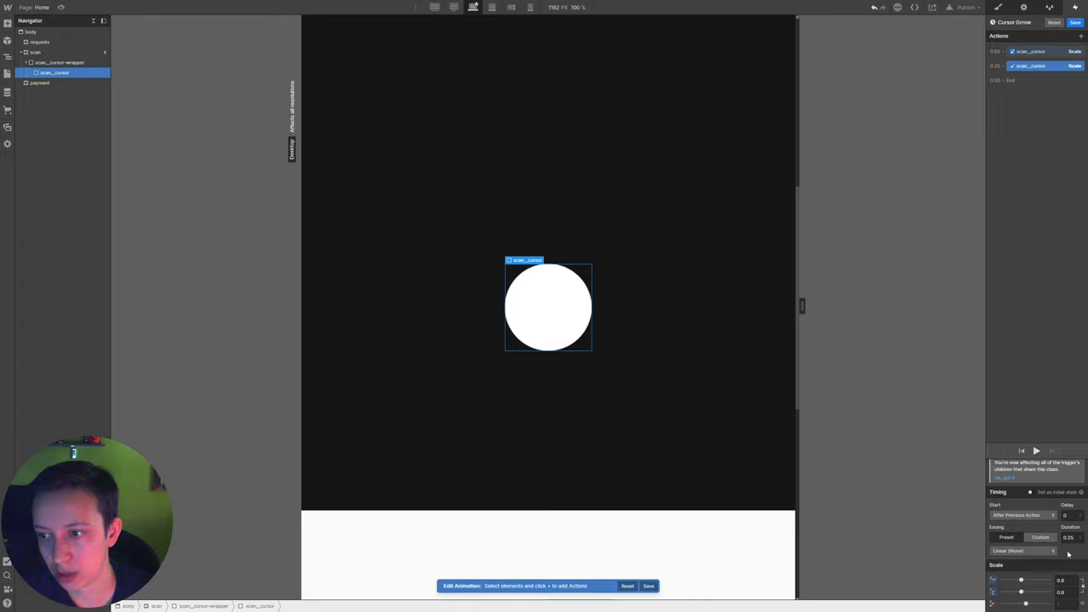
pyautogui.write('1')
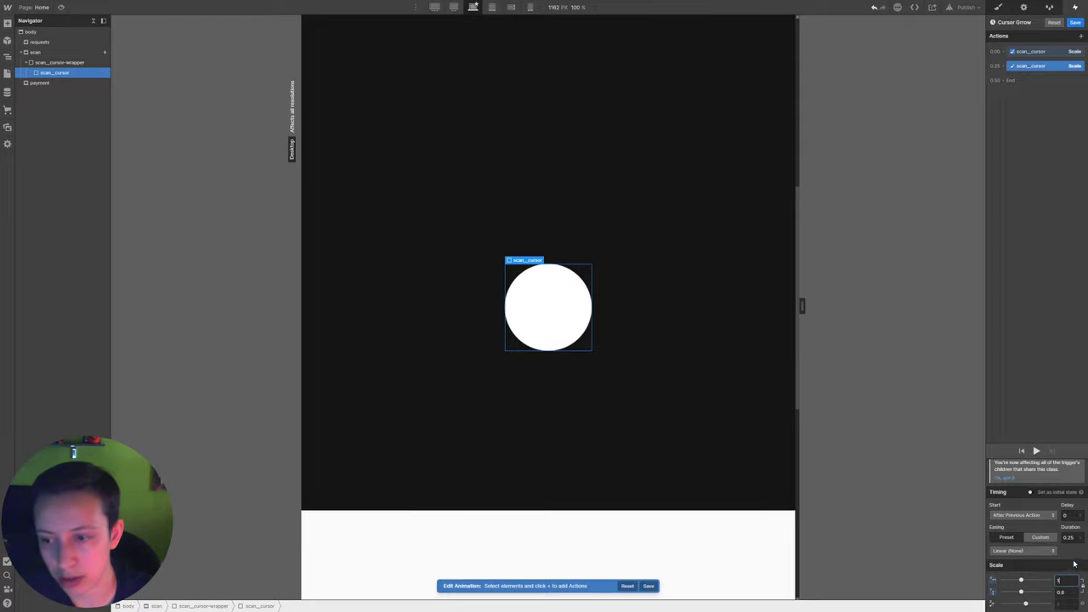
pyautogui.press('Return')
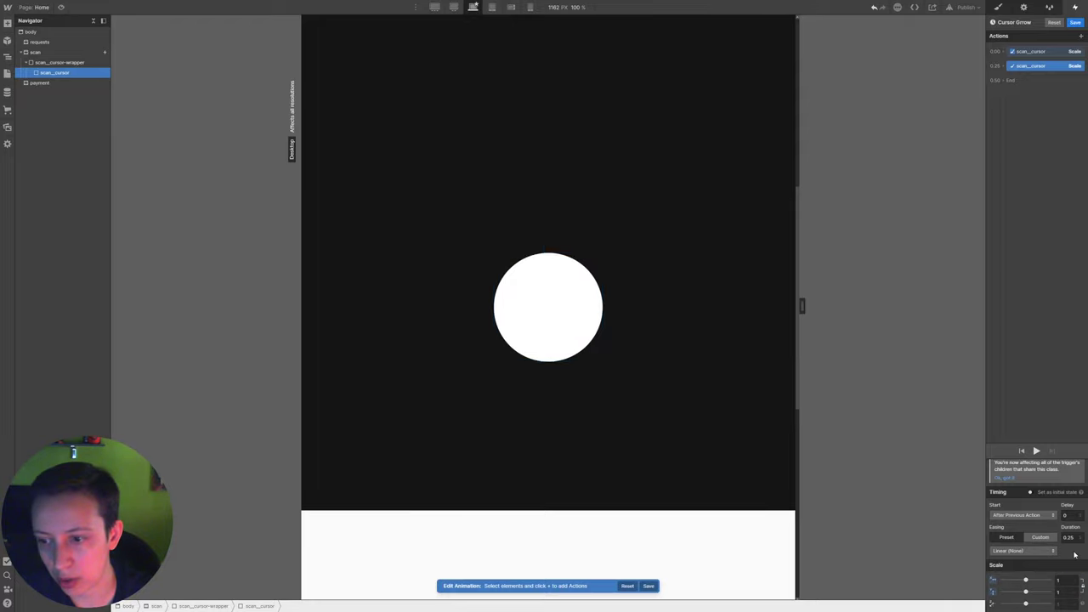
pyautogui.click(1030, 52)
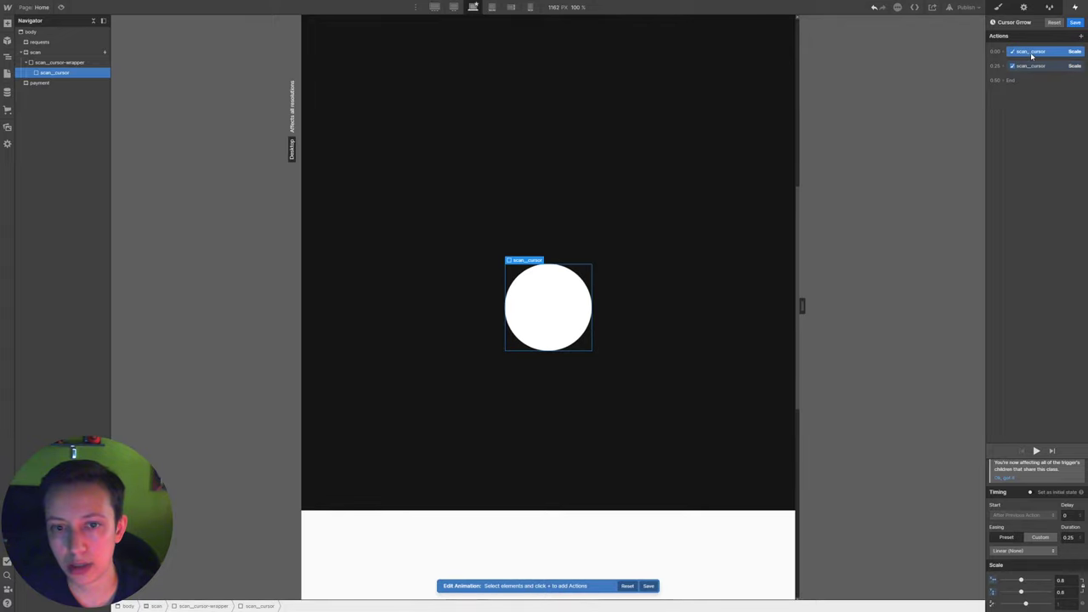
pyautogui.click(1034, 68)
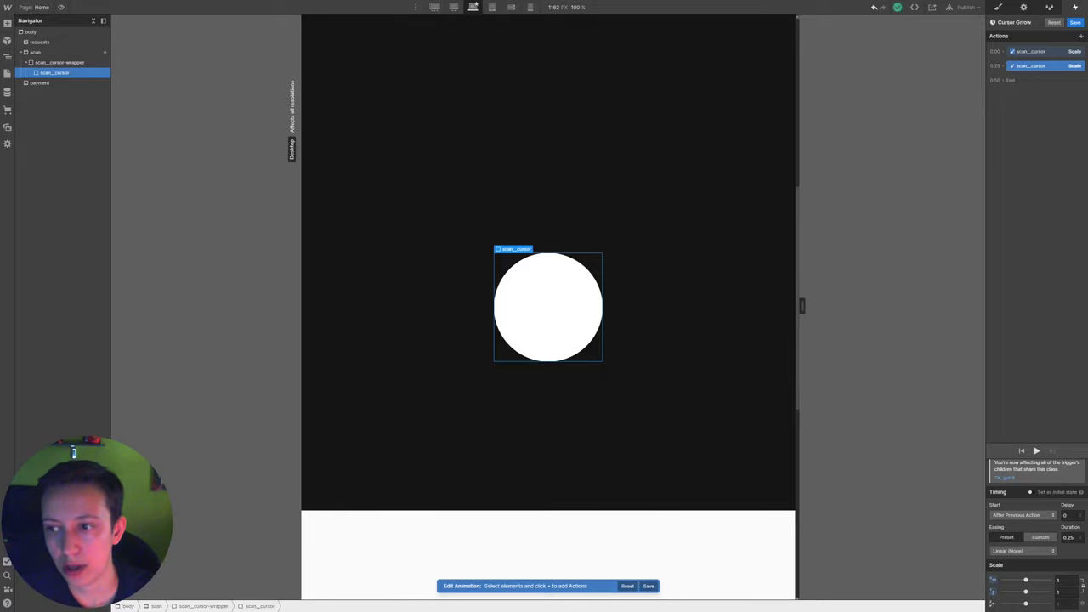
# - Save the Cursor Grow animation with Loop enabled and preview the pulsing circle
pyautogui.click(1074, 22)
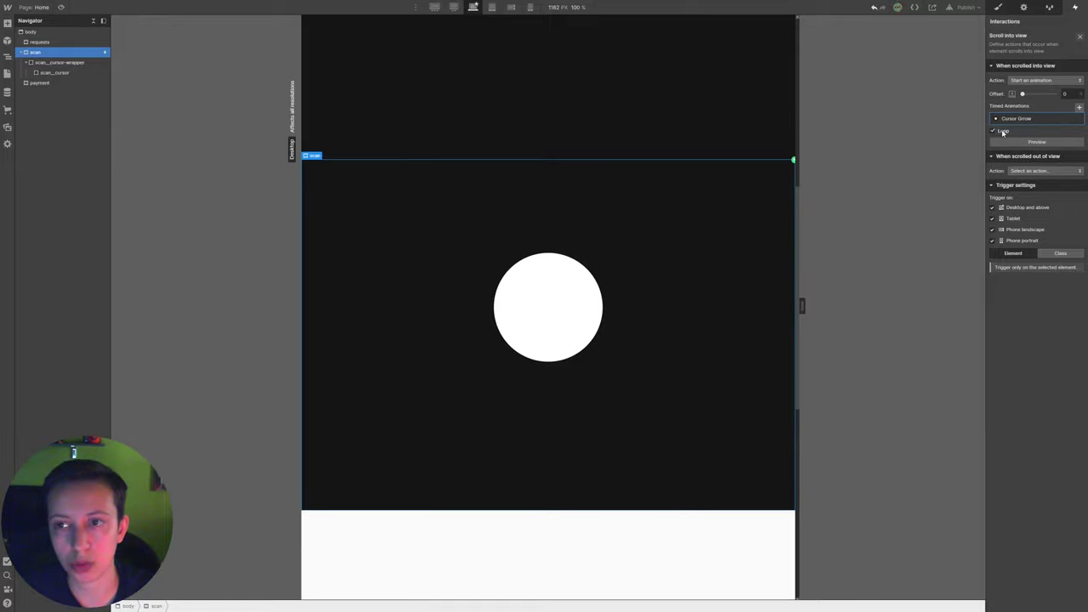
pyautogui.click(1034, 142)
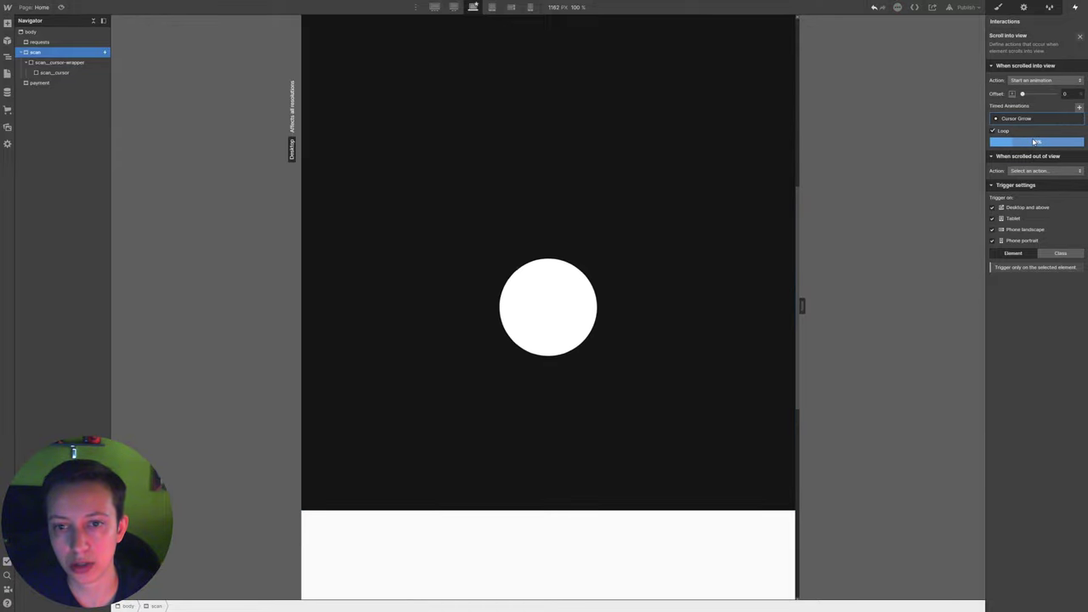
pyautogui.click(1046, 139)
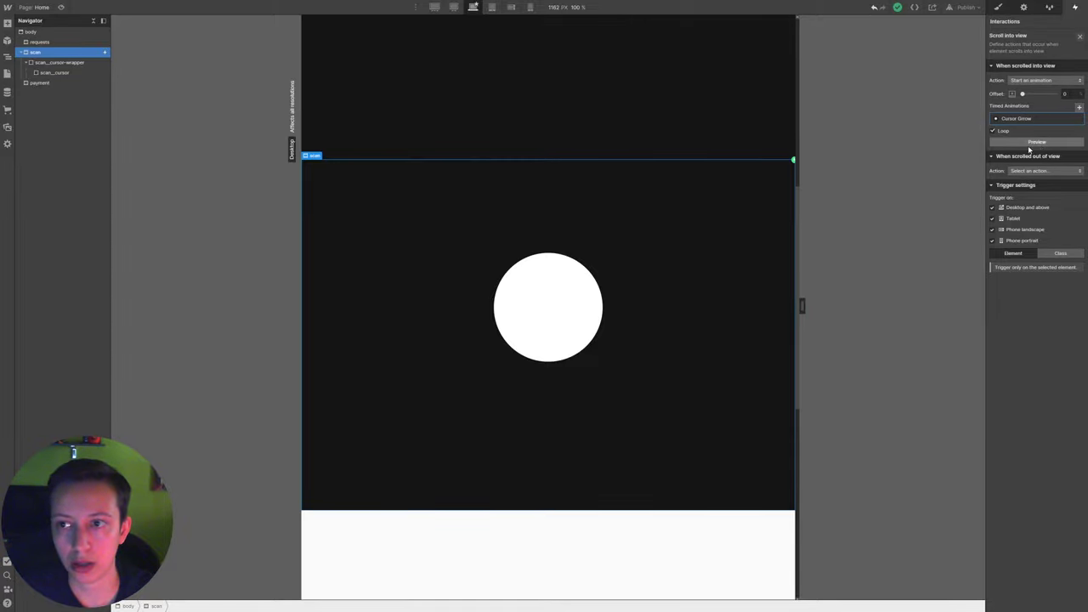
# - Switch to the published Plink page and examine where the circular cursor shows between the requests, Scan & Go and payment sections
pyautogui.click(60, 7)
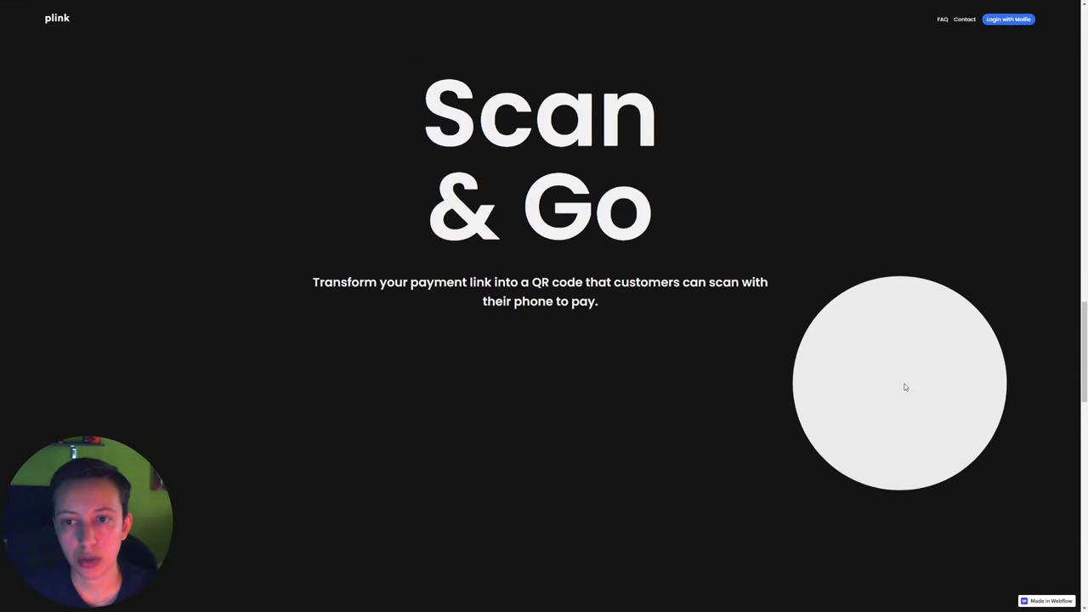
pyautogui.scroll(5, 904, 387)
pyautogui.scroll(-10, 908, 387)
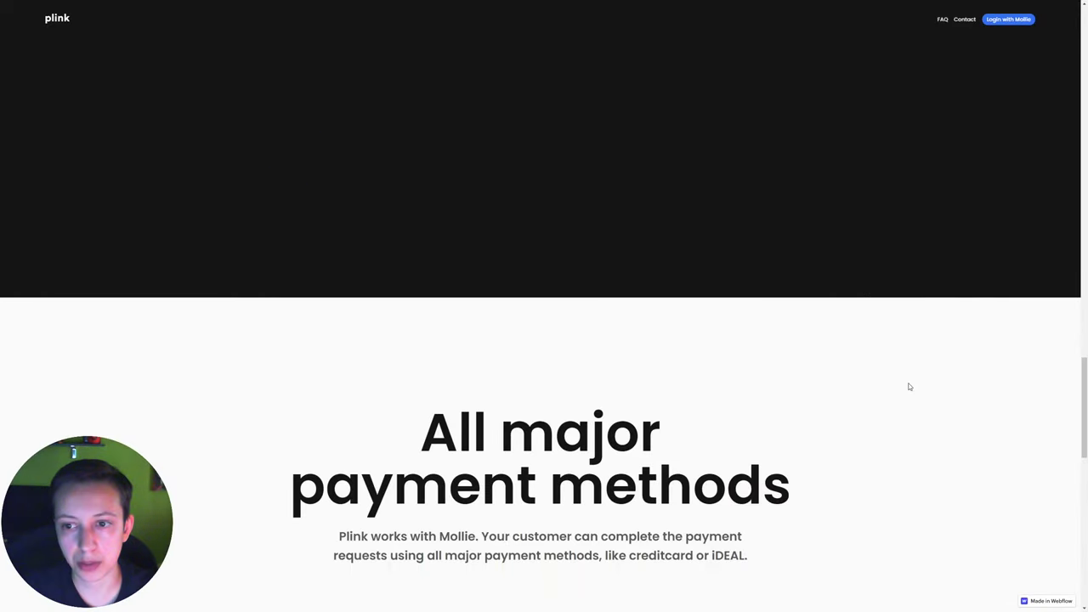
pyautogui.scroll(6, 909, 387)
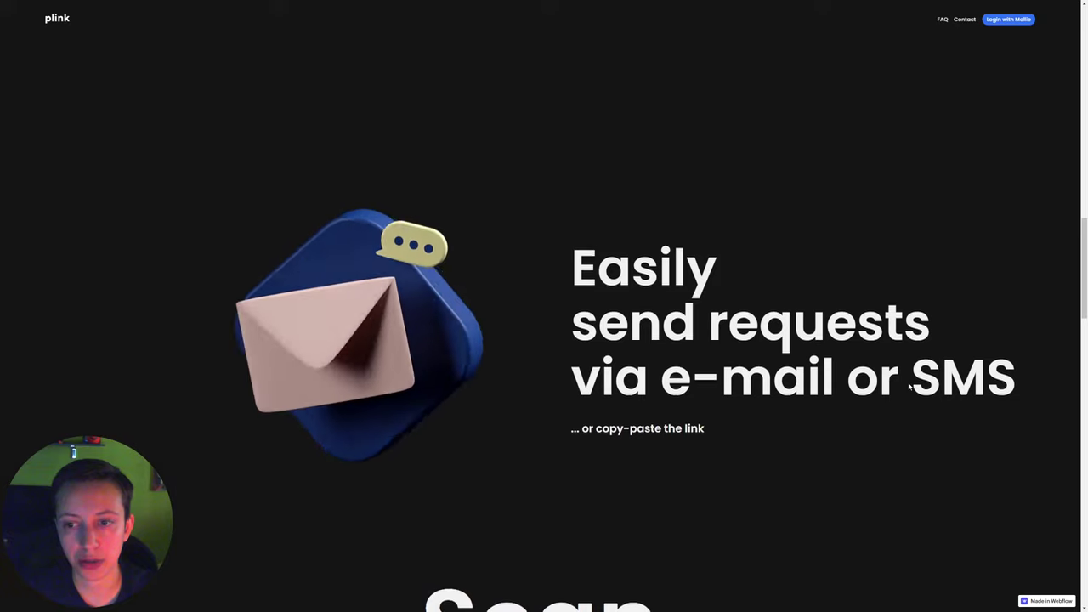
pyautogui.scroll(-5, 909, 387)
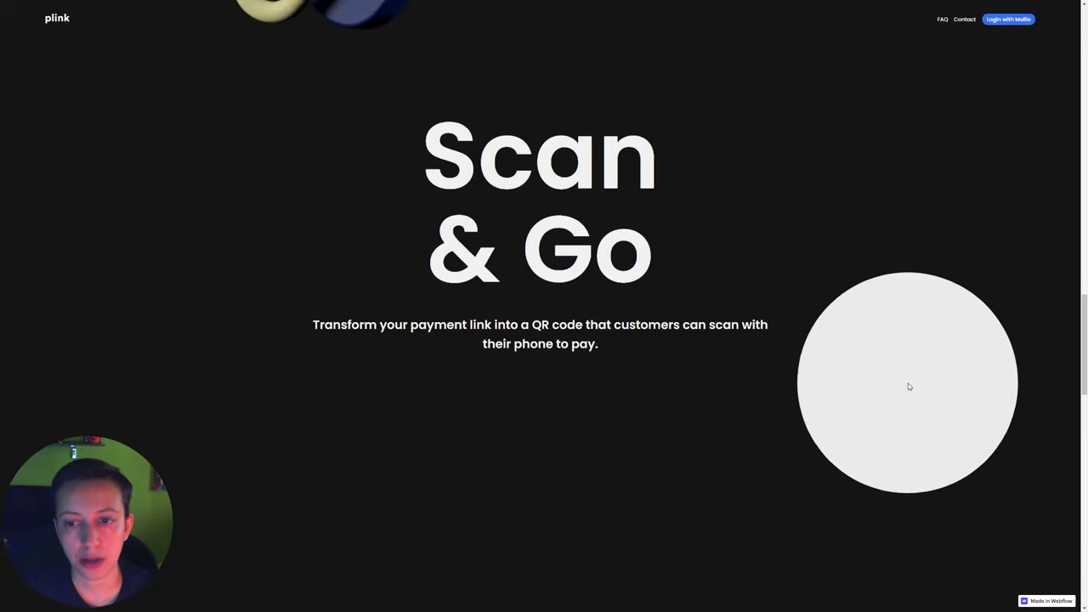
# - Back in Webflow, add a Div Block inside the scan section above scan__cursor-wrapper and open its style settings
pyautogui.hotkey('ctrl', 'Tab')
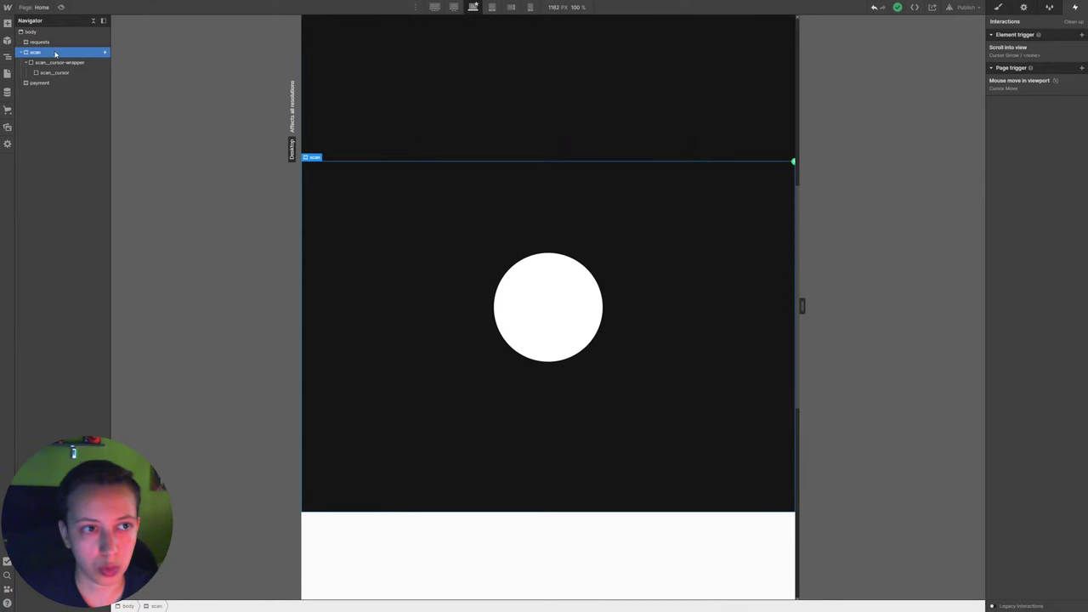
pyautogui.hotkey('ctrl', 'e')
pyautogui.write('di')
pyautogui.press('Return')
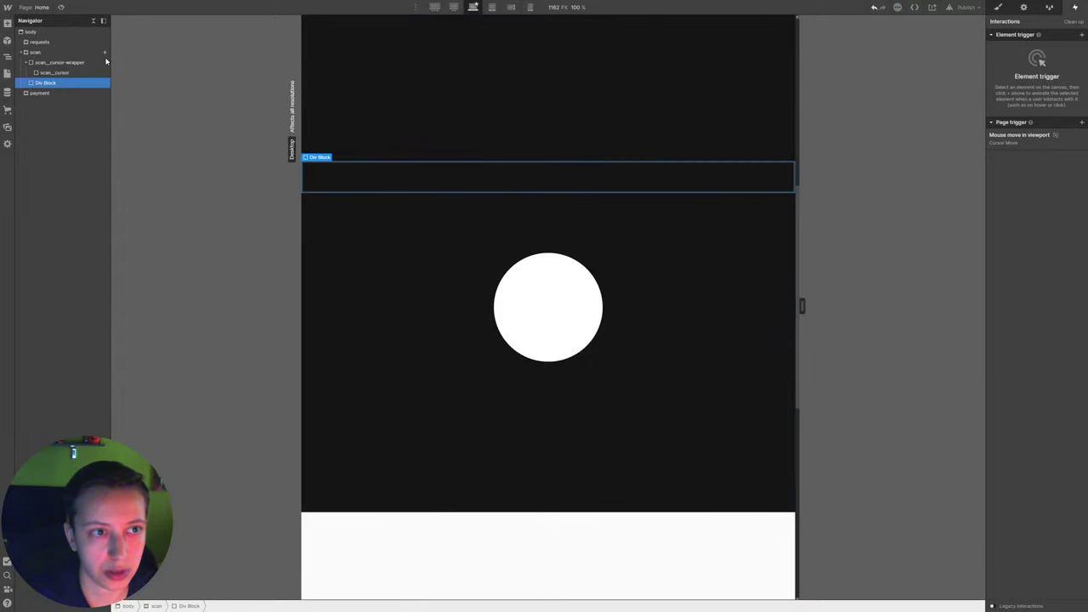
pyautogui.moveTo(47, 84)
pyautogui.mouseDown()
pyautogui.moveTo(46, 60)
pyautogui.moveTo(54, 65)
pyautogui.mouseUp()
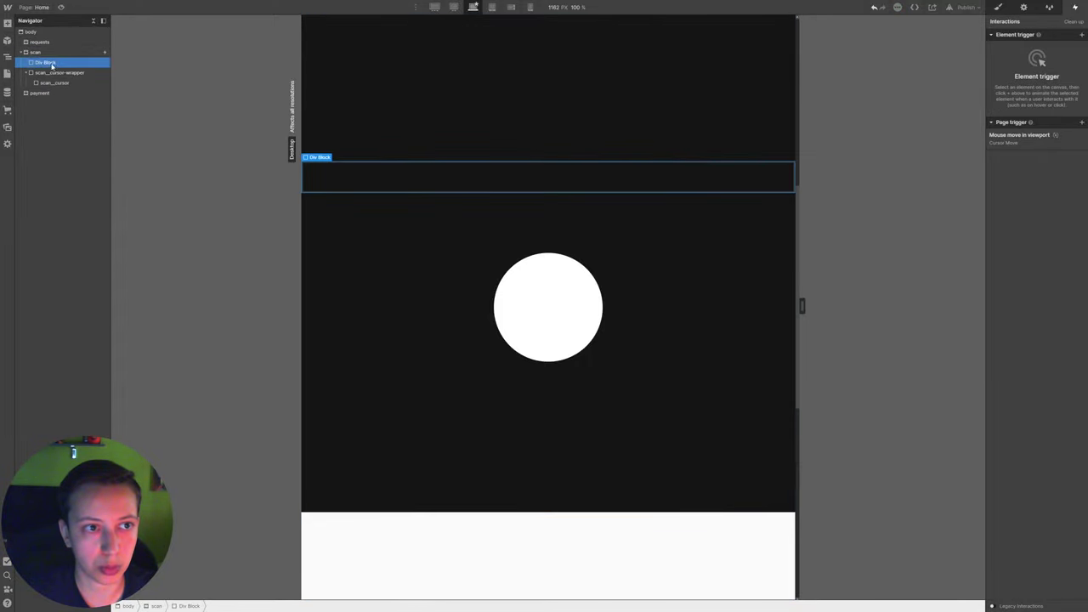
pyautogui.click(999, 9)
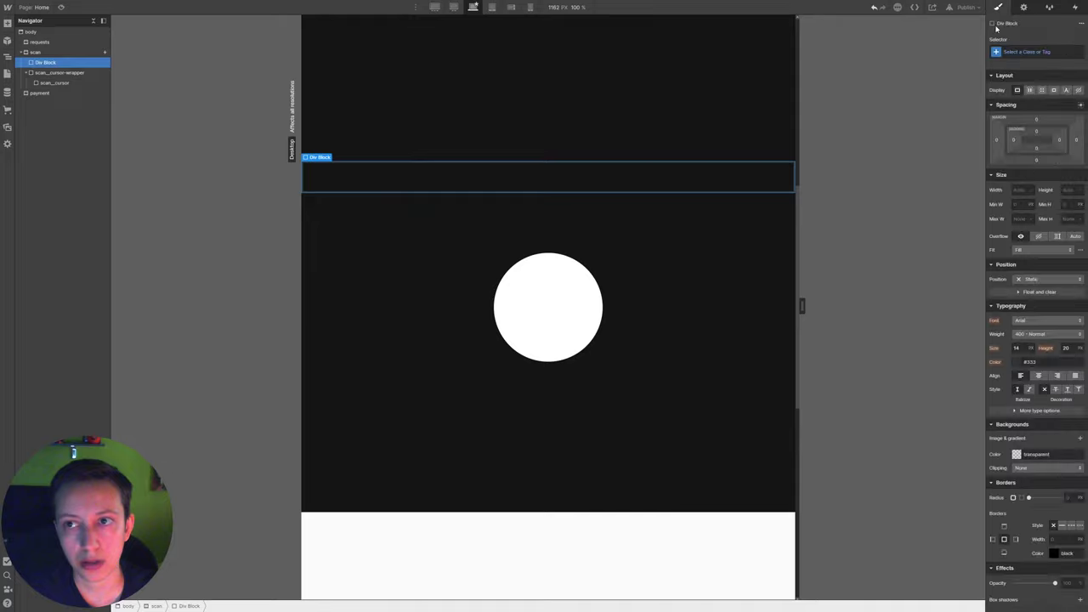
# - Give the new Div Block the class scan__cursor-appears and compare its styling with the parent scan section
pyautogui.click(1025, 51)
pyautogui.write('scan_c')
pyautogui.press('Return')
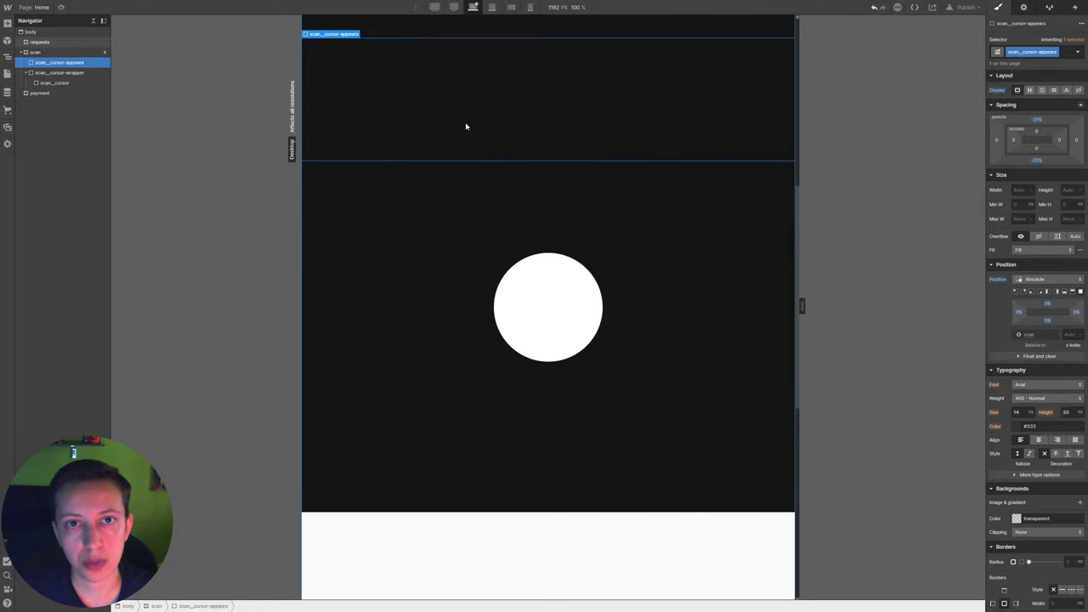
pyautogui.click(68, 52)
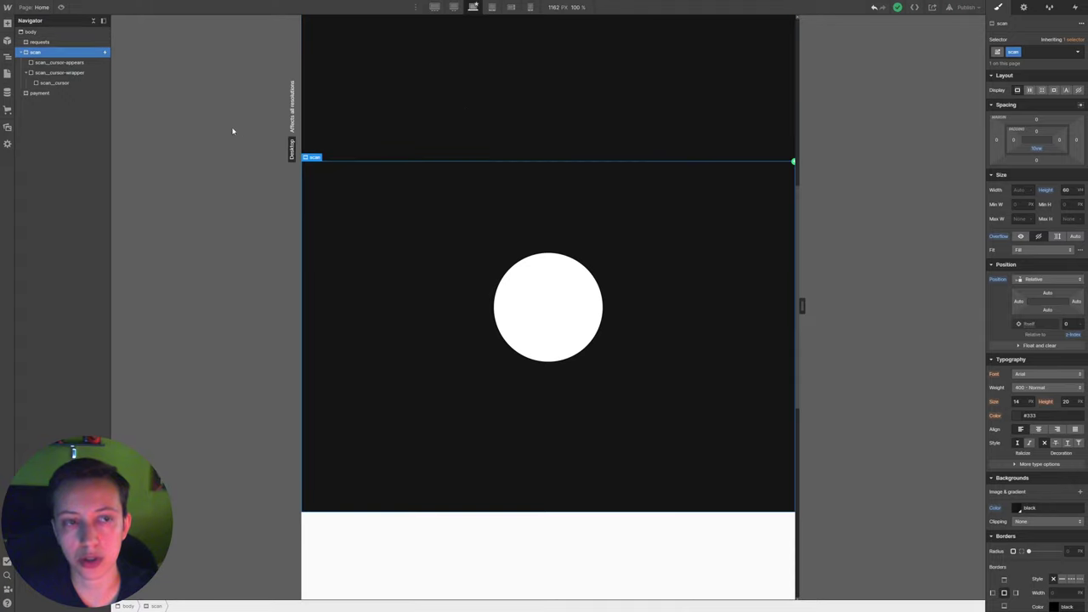
pyautogui.click(72, 65)
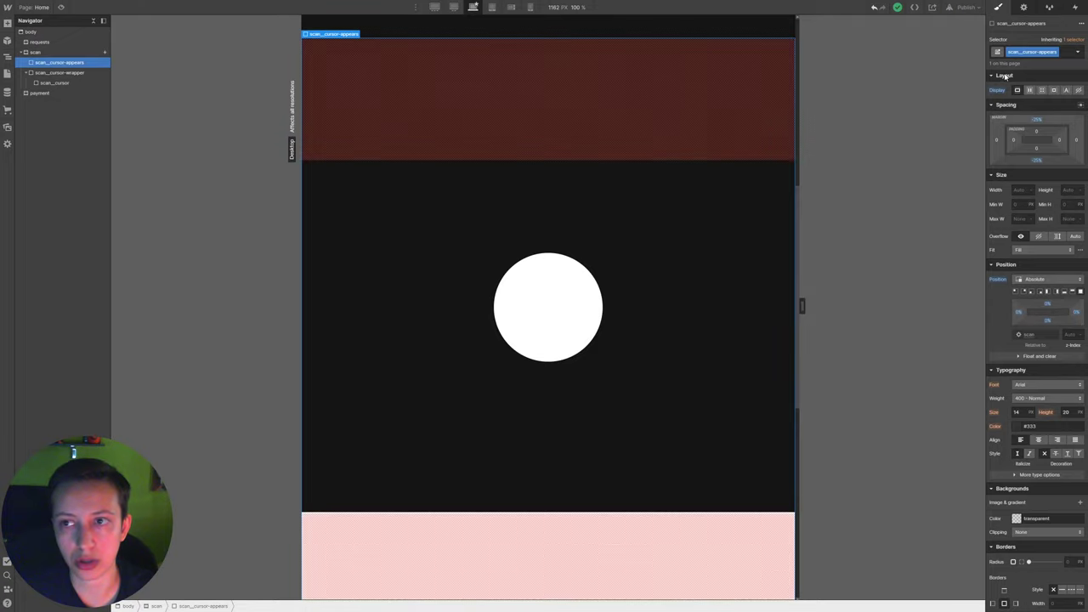
# - Add a mouse-move-over-element interaction to scan__cursor-appears with a new mouse animation named Cursor Appears
pyautogui.click(1075, 7)
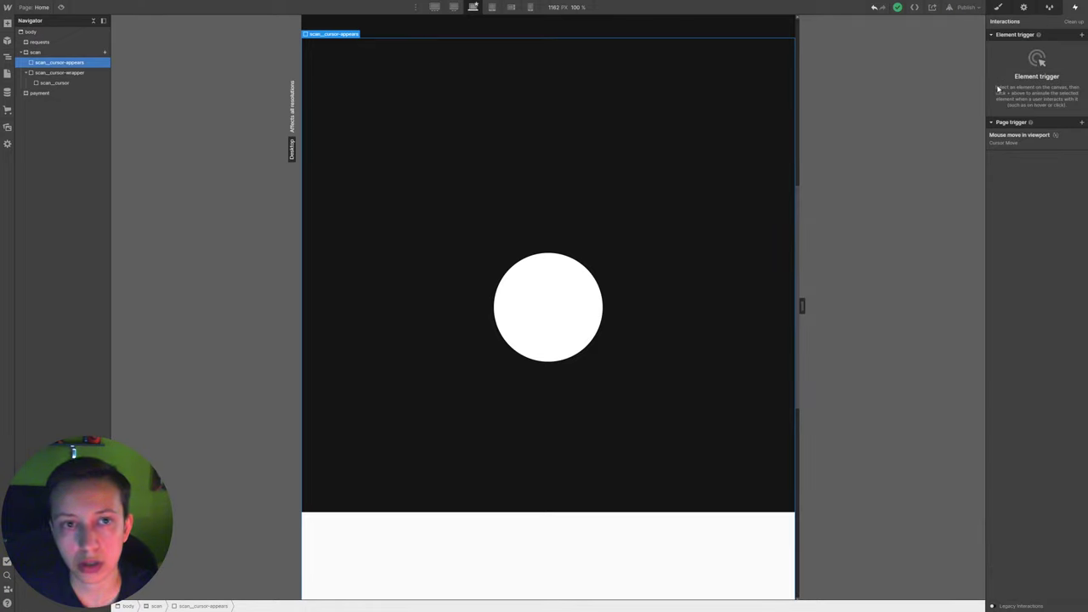
pyautogui.click(1081, 35)
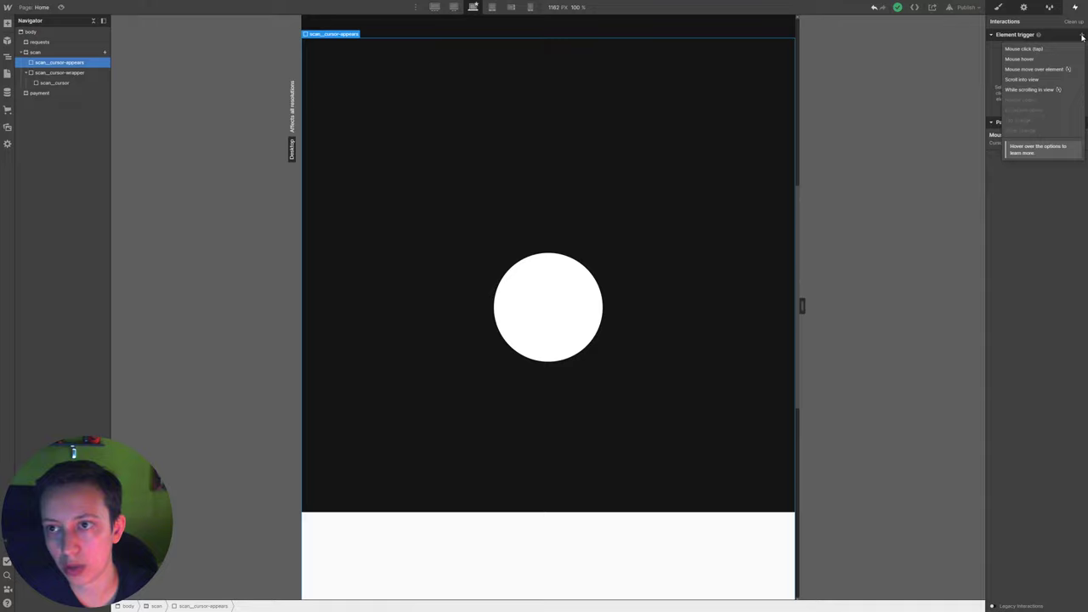
pyautogui.click(1042, 71)
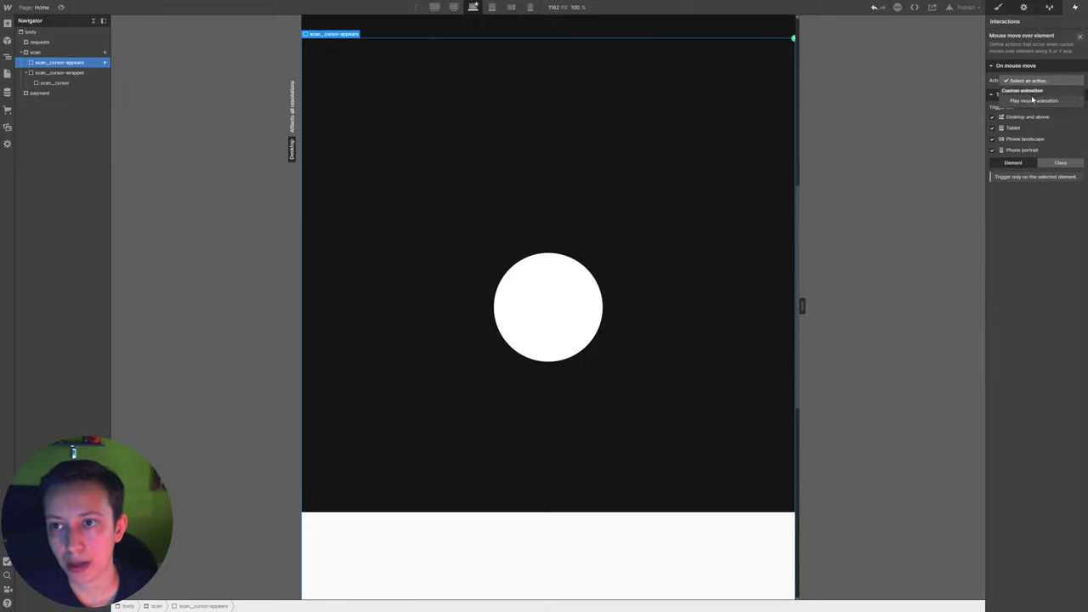
pyautogui.click(1051, 102)
pyautogui.click(1078, 103)
pyautogui.write('Curs')
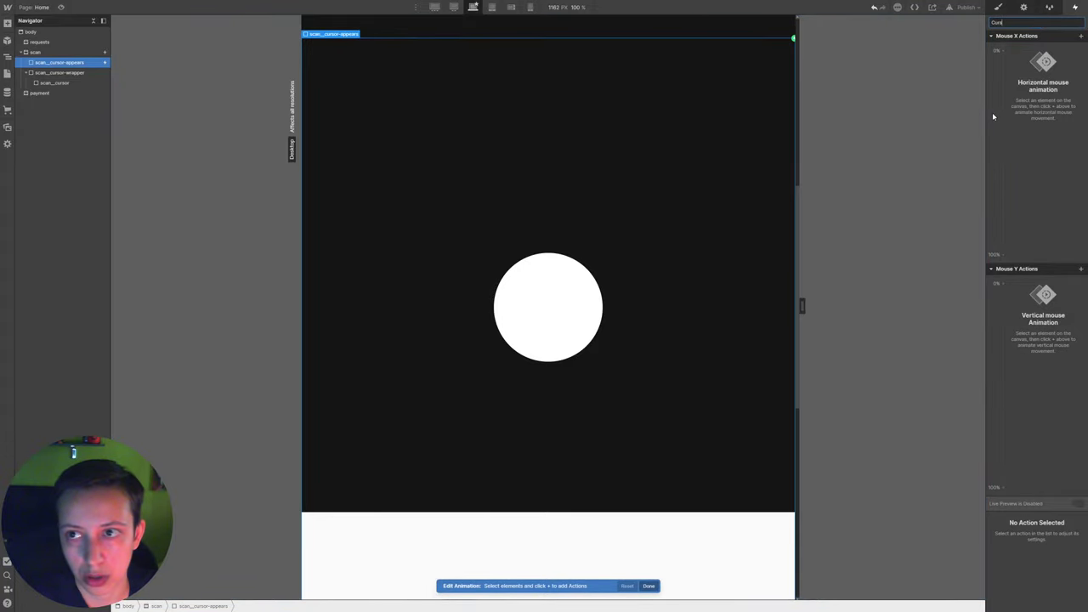
pyautogui.write('or Appears')
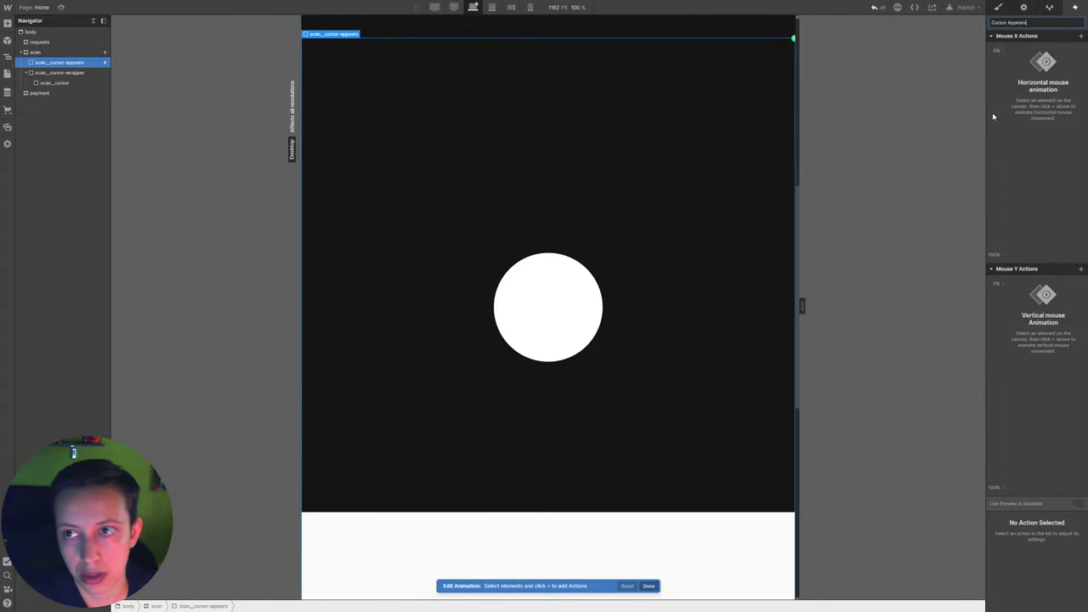
pyautogui.press('Return')
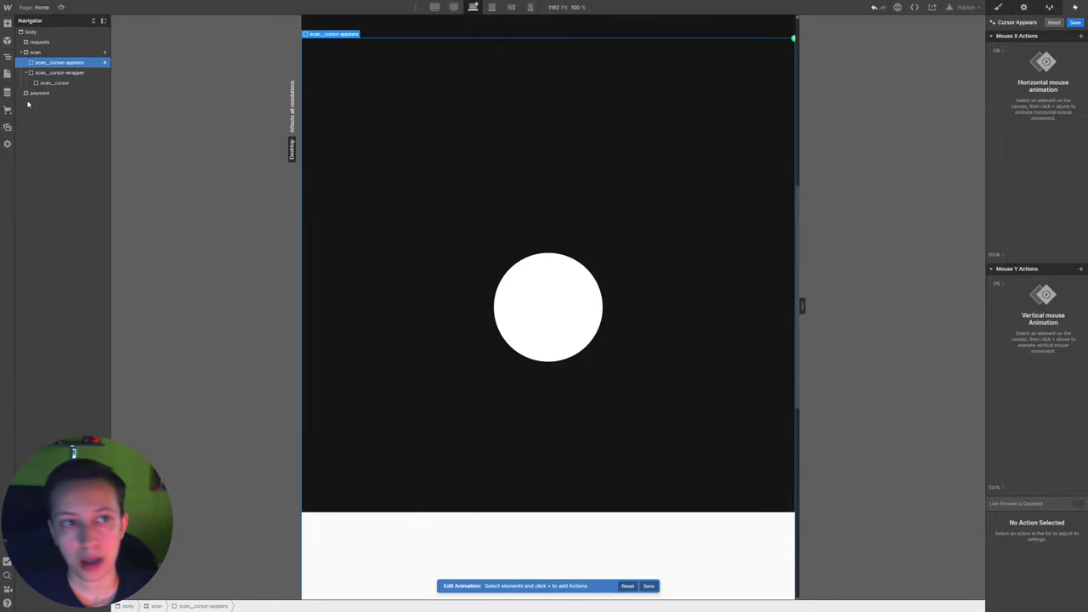
# - Add an Opacity action for scan__cursor to the horizontal mouse actions, with opacity 0 at the 0% keyframe
pyautogui.click(49, 84)
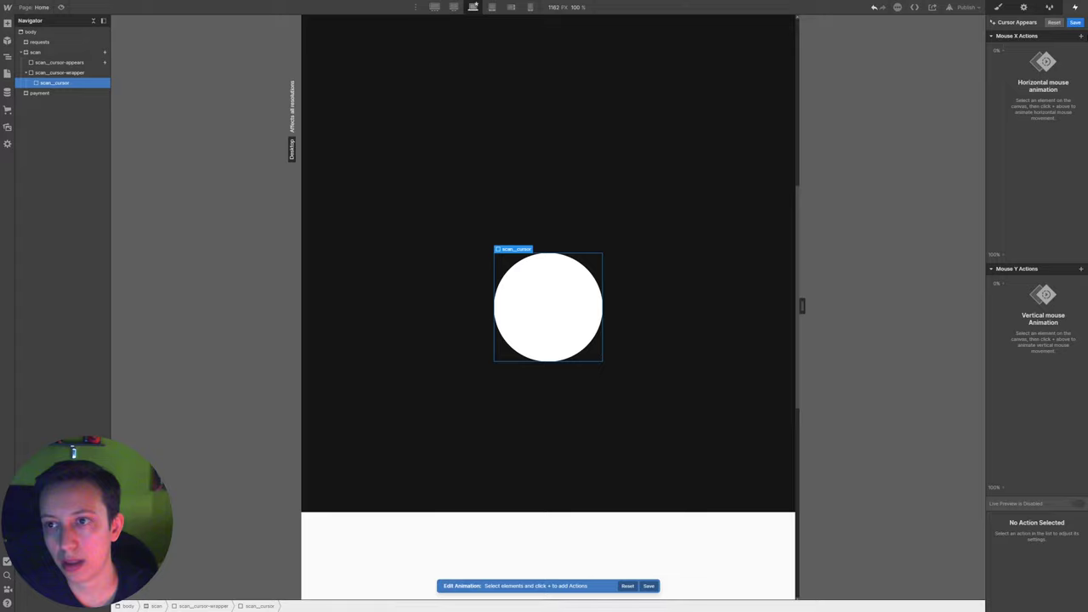
pyautogui.click(1081, 35)
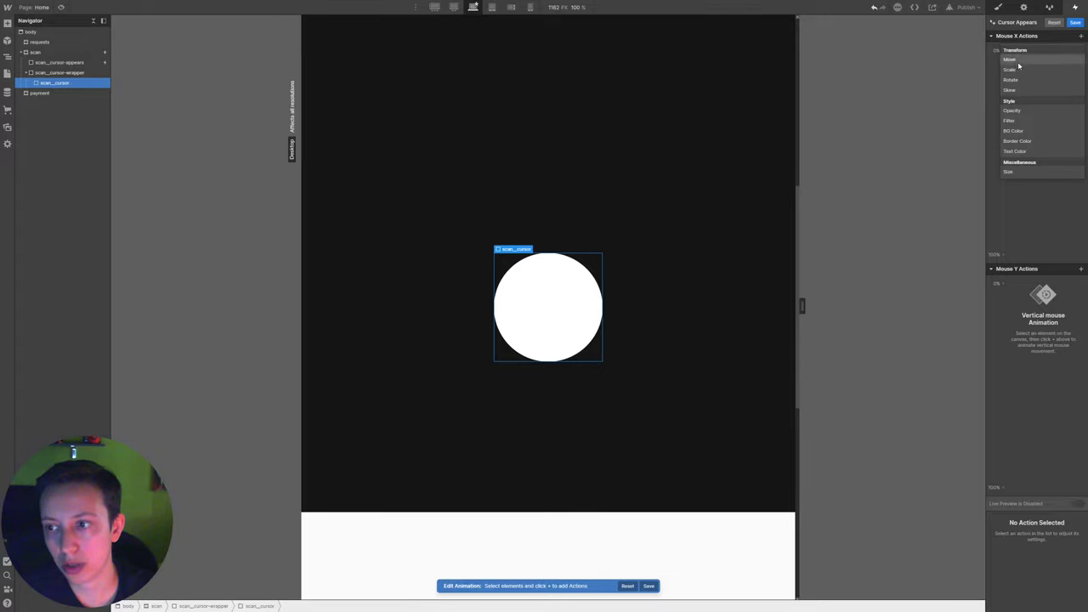
pyautogui.click(1019, 110)
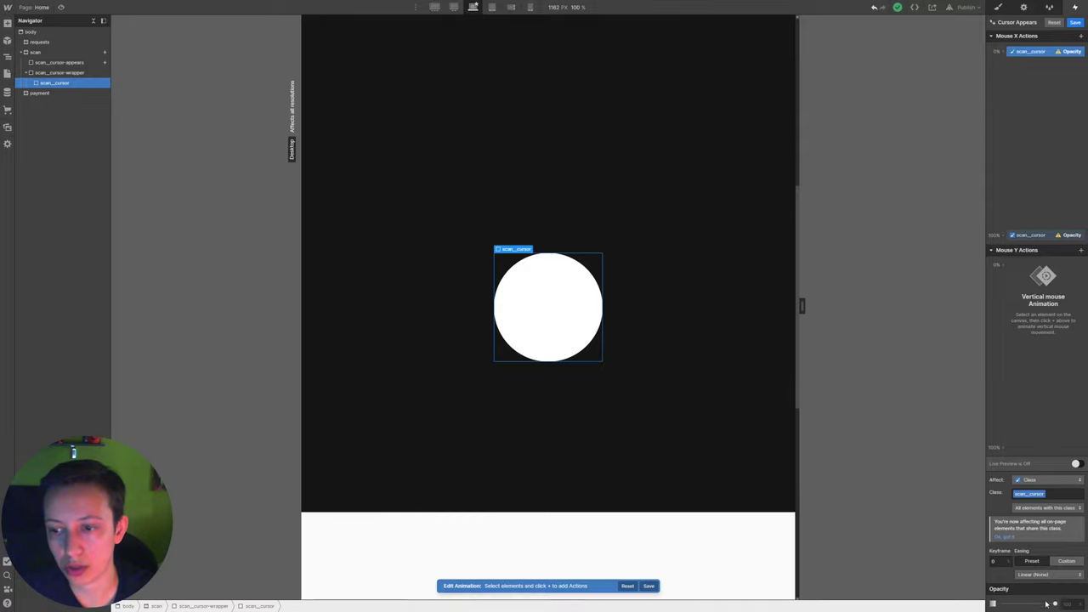
pyautogui.moveTo(1055, 603); pyautogui.dragTo(1002, 603)
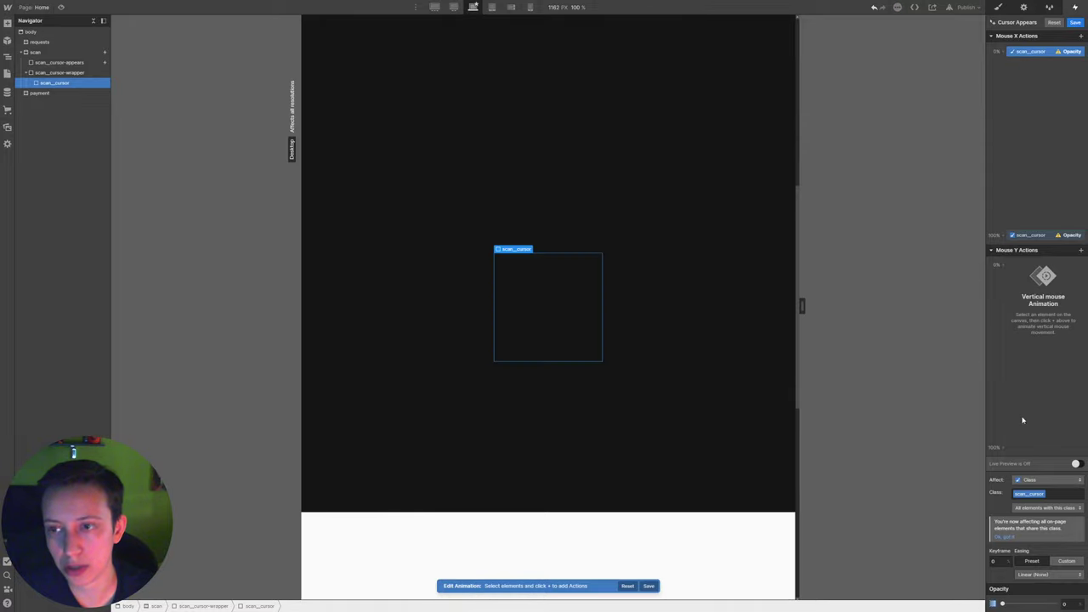
# - Move the opacity 100 keyframe to 25% and the opacity 0 keyframe to 19% of the horizontal mouse timeline
pyautogui.rightClick(1033, 53)
pyautogui.click(1035, 86)
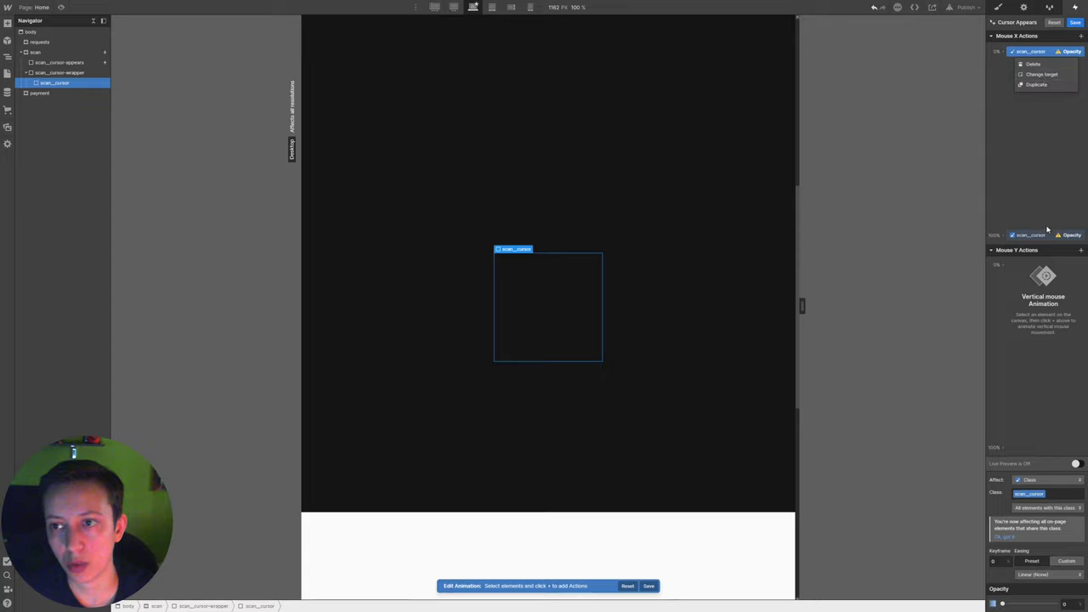
pyautogui.moveTo(1036, 237); pyautogui.dragTo(1036, 106)
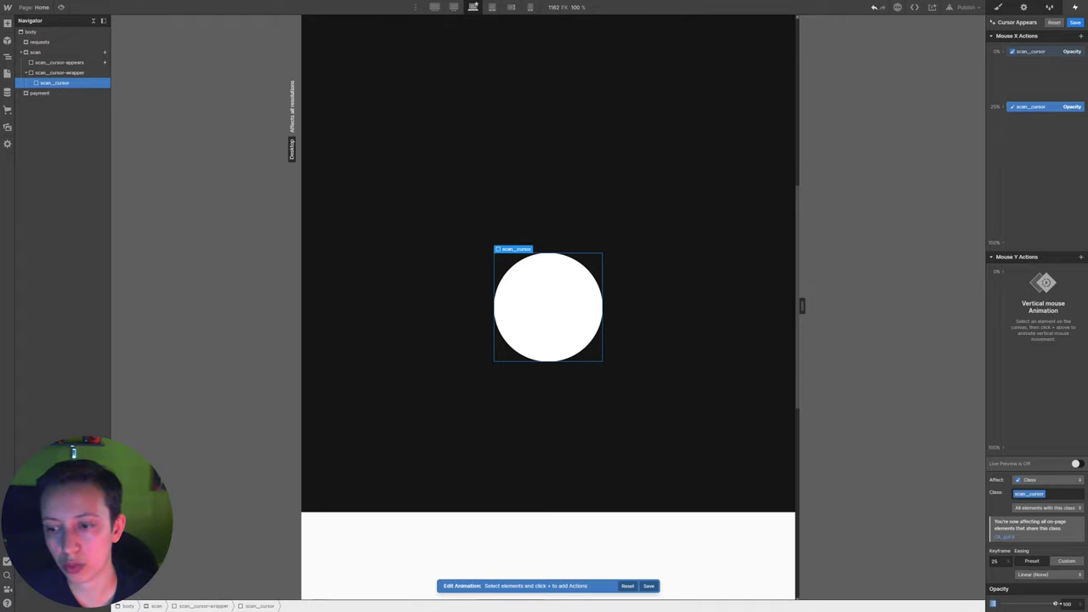
pyautogui.moveTo(1022, 53); pyautogui.dragTo(1023, 94)
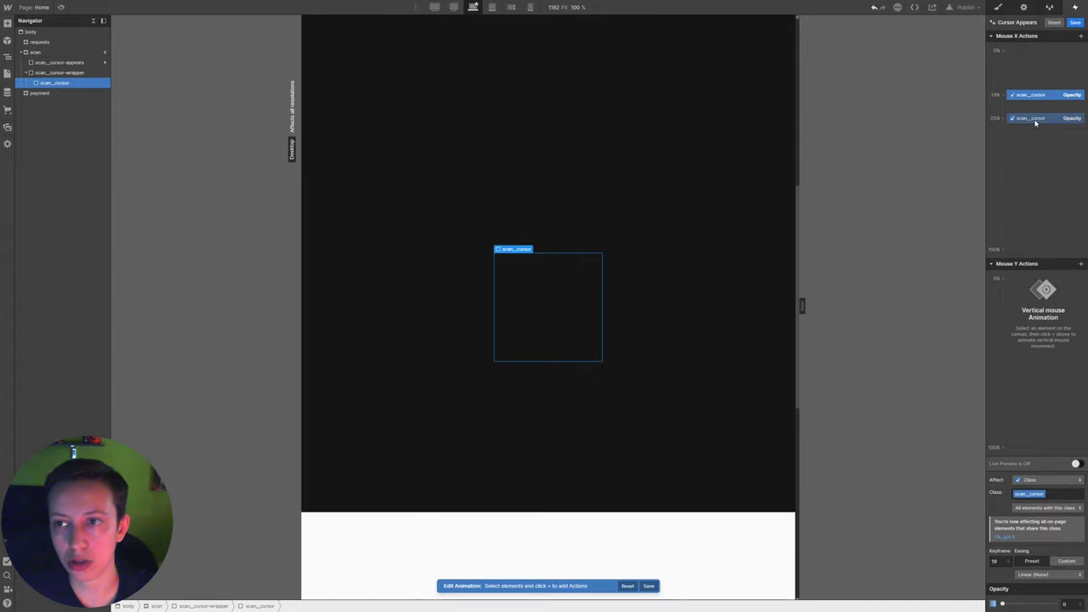
# - Duplicate the 25% opacity keyframe and place the copy at 74%, keeping its opacity at 100
pyautogui.click(1035, 119)
pyautogui.rightClick(1035, 119)
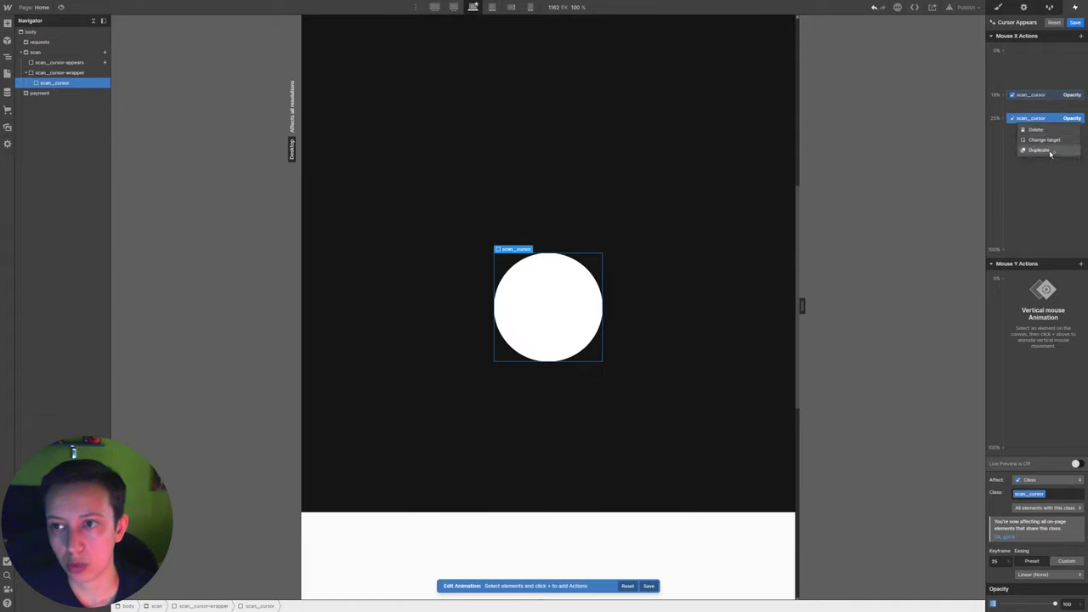
pyautogui.click(1042, 149)
pyautogui.moveTo(1038, 126); pyautogui.dragTo(1032, 212)
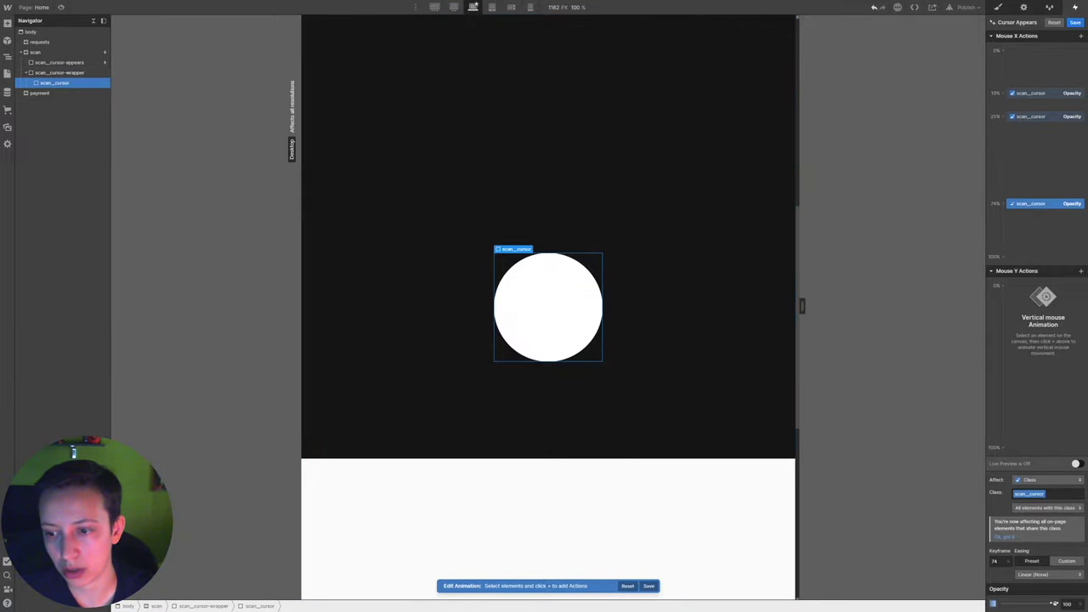
# - Duplicate the 74% keyframe to 81%, set the copy's opacity to 0, and turn on Live Preview
pyautogui.rightClick(1028, 205)
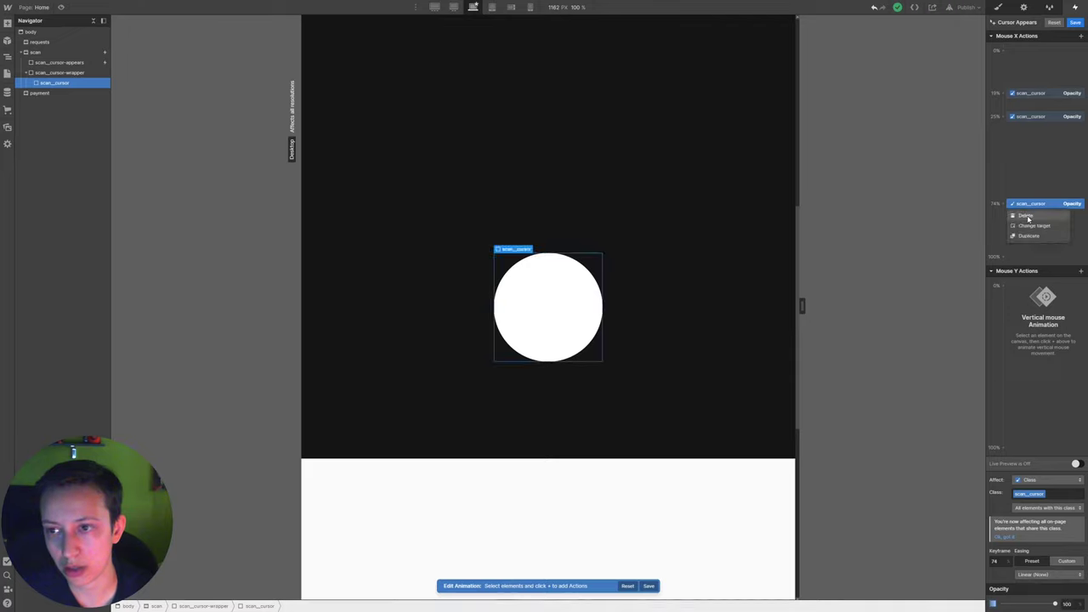
pyautogui.click(1028, 236)
pyautogui.moveTo(1028, 215); pyautogui.dragTo(1003, 234)
pyautogui.moveTo(1010, 606); pyautogui.dragTo(1001, 605)
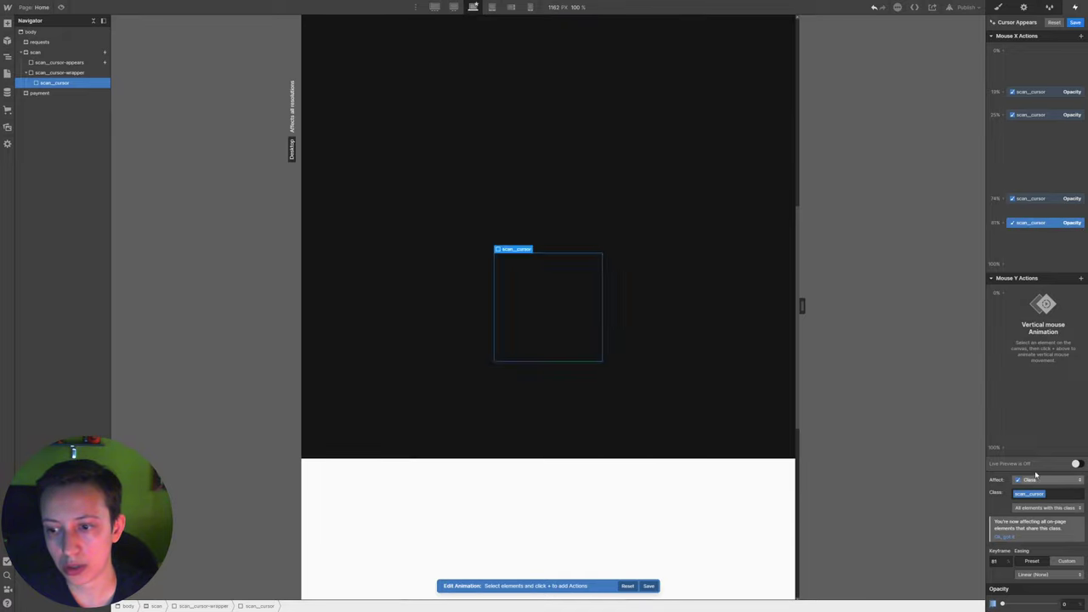
pyautogui.click(1075, 463)
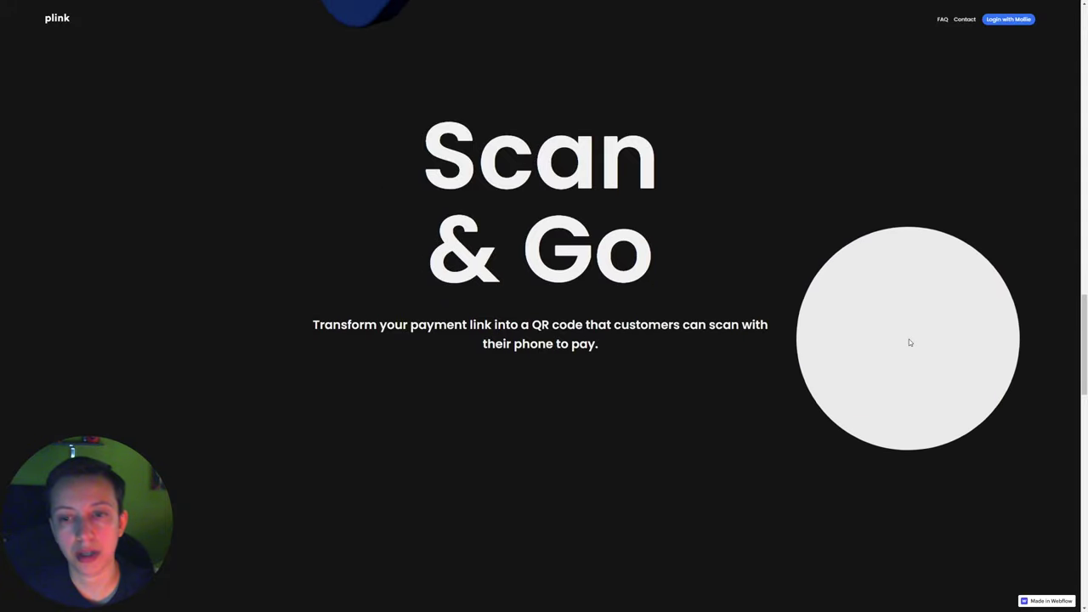
# - Back in Webflow, paste the Scan & Go text wrapper into the scan section above scan__cursor-wrapper and compare both wrappers' z-index
pyautogui.hotkey('alt', 'Tab')
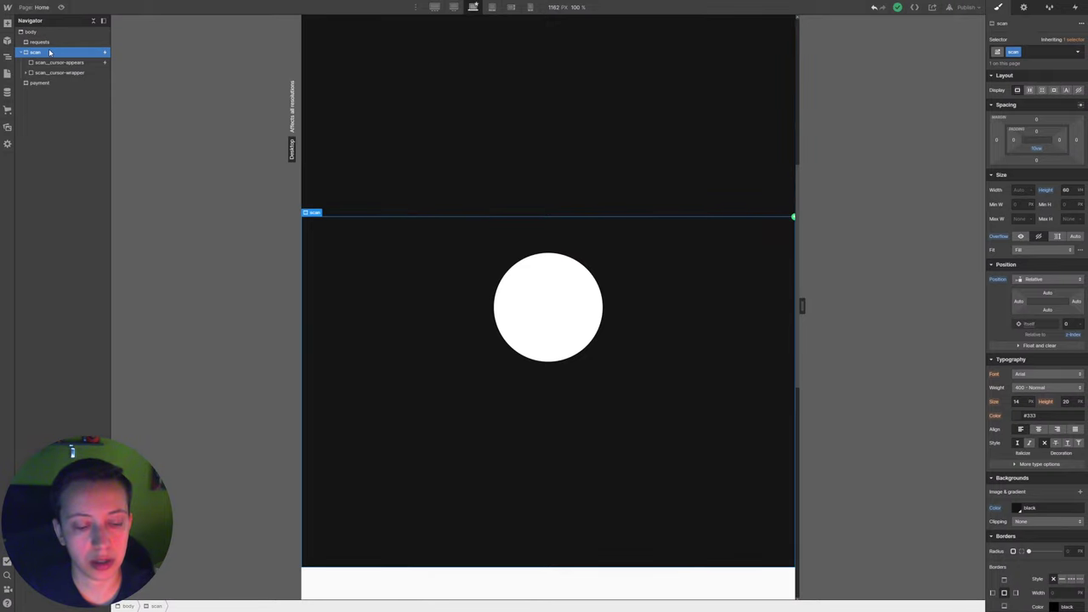
pyautogui.hotkey('ctrl', 'v')
pyautogui.moveTo(51, 86); pyautogui.dragTo(59, 72)
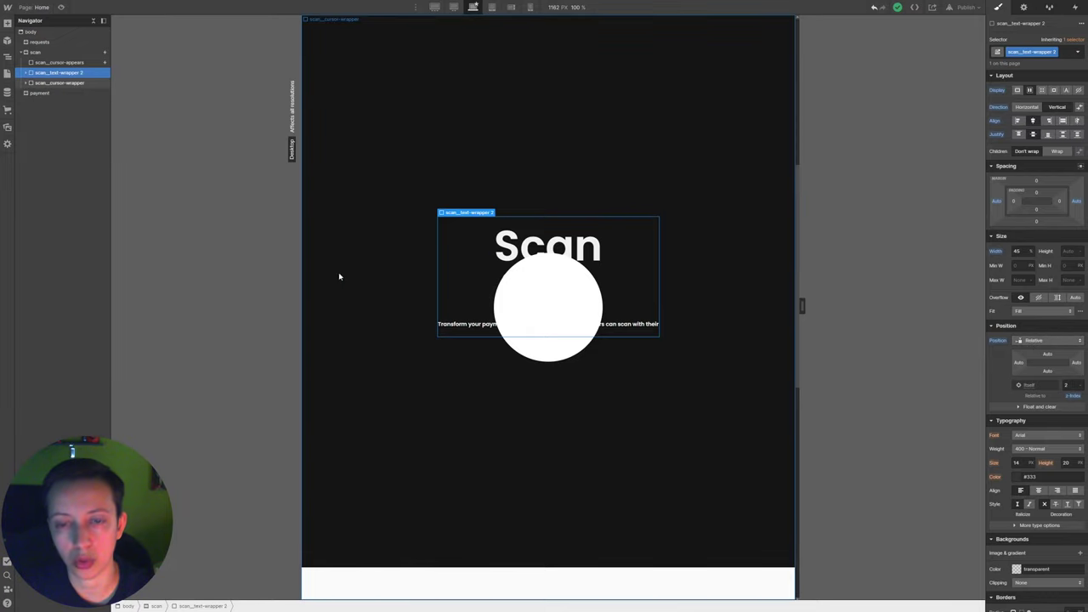
pyautogui.click(61, 84)
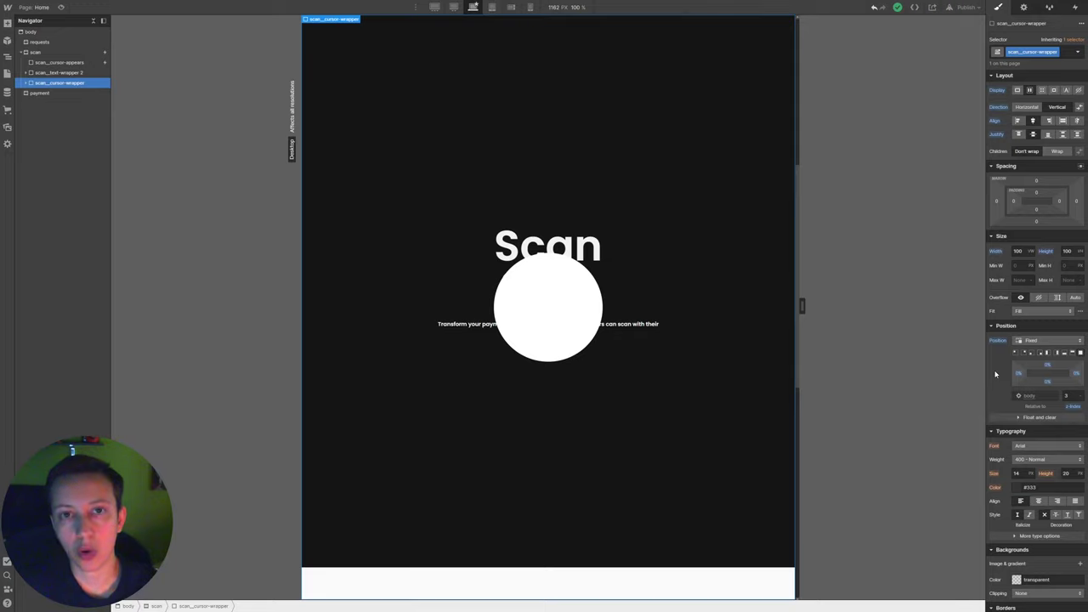
pyautogui.click(61, 72)
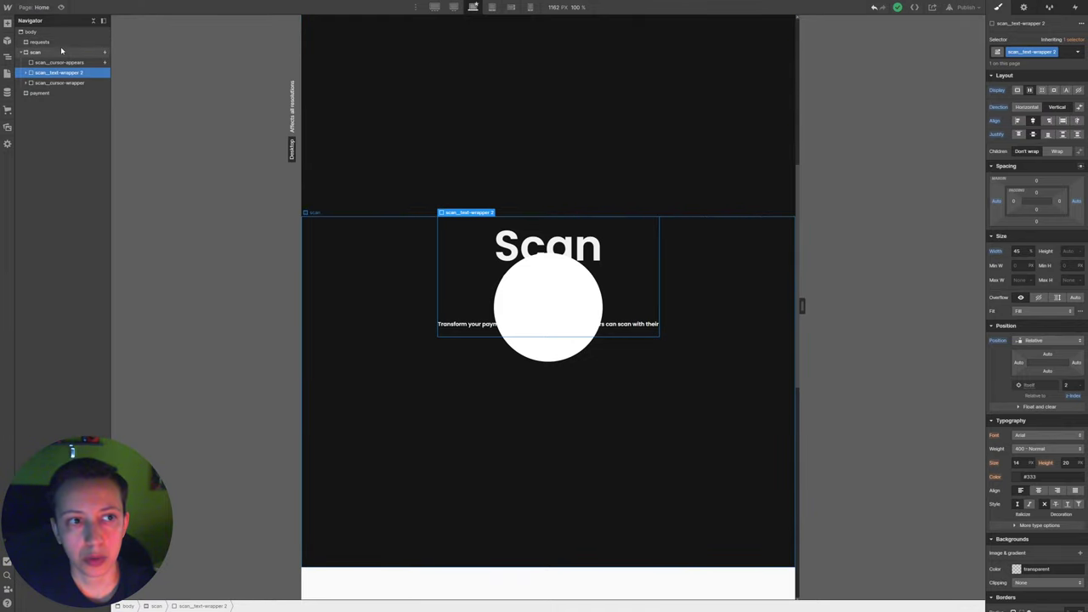
# - Open the Home page settings and examine the head custom code applying mix-blend-mode: difference to .scan__cursor-wrapper under its media query
pyautogui.click(37, 8)
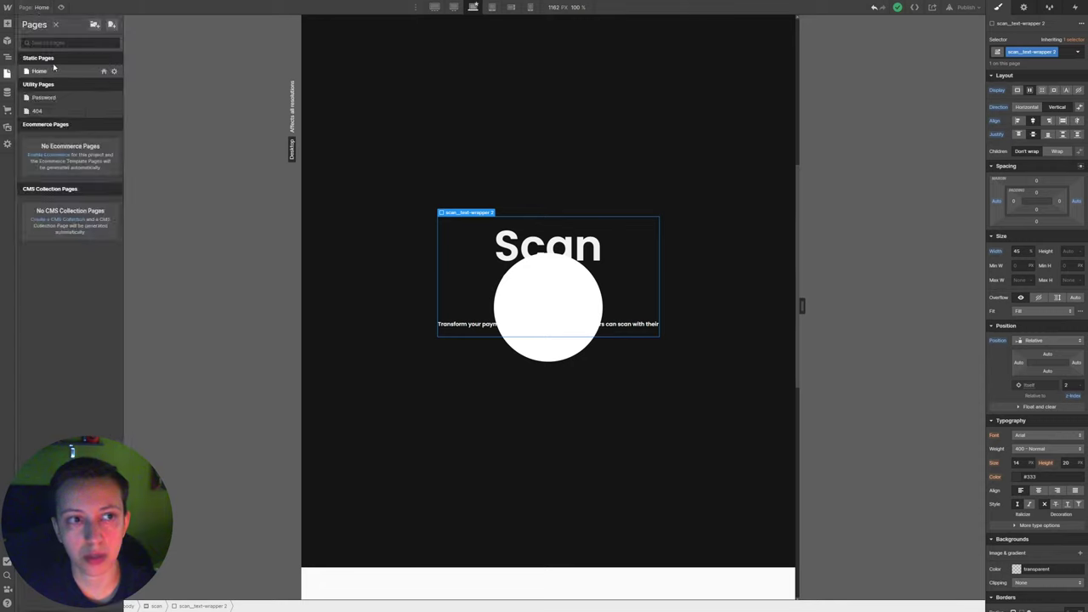
pyautogui.click(114, 72)
pyautogui.scroll(-10, 273, 266)
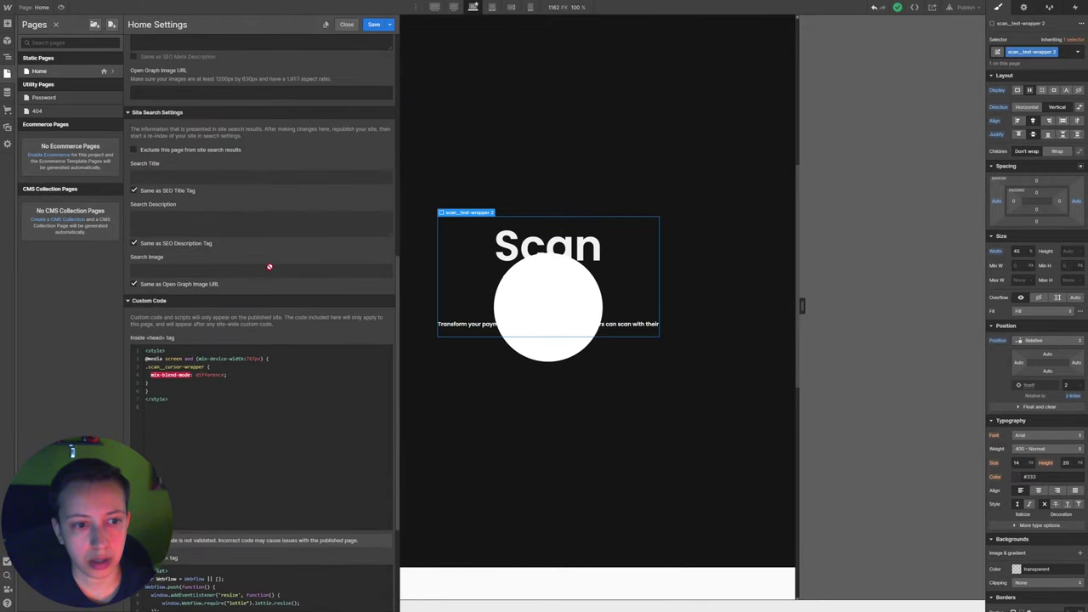
pyautogui.scroll(-3, 185, 303)
pyautogui.moveTo(177, 227); pyautogui.dragTo(130, 183)
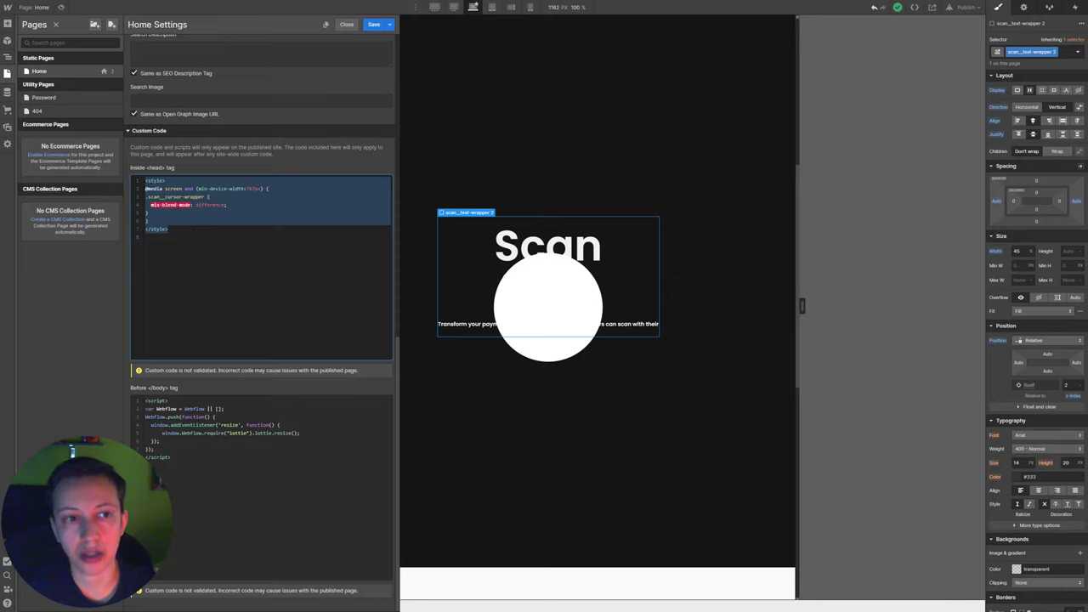
pyautogui.click(143, 192)
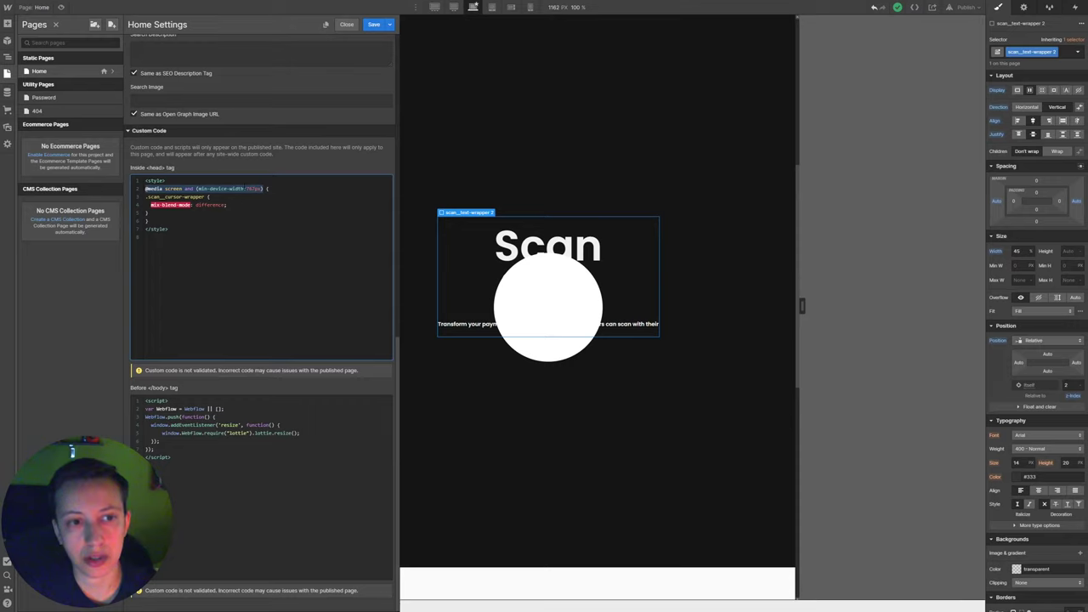
pyautogui.write('10')
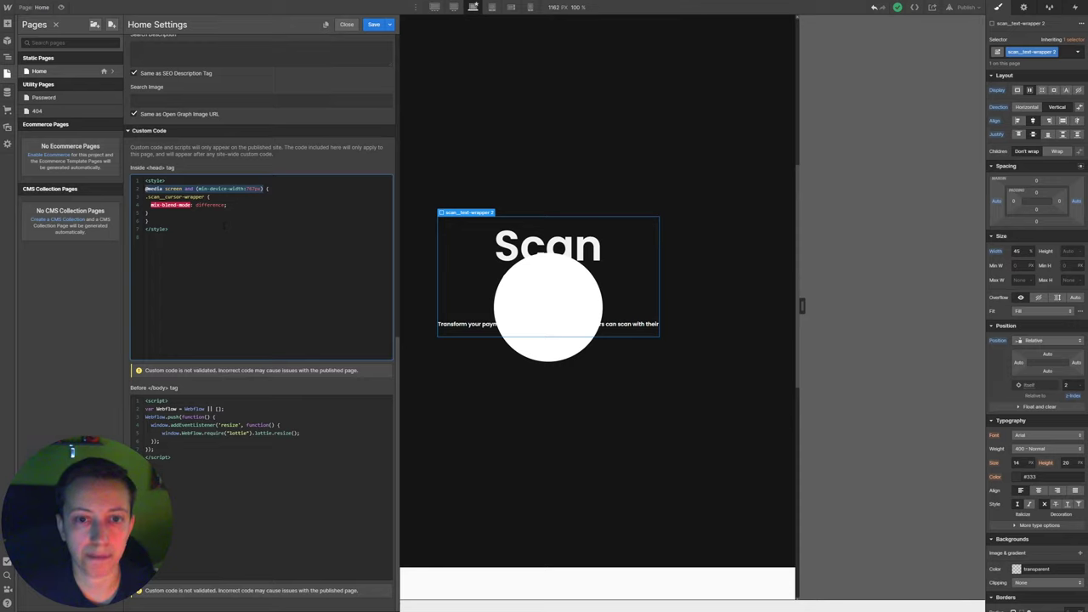
pyautogui.click(225, 225)
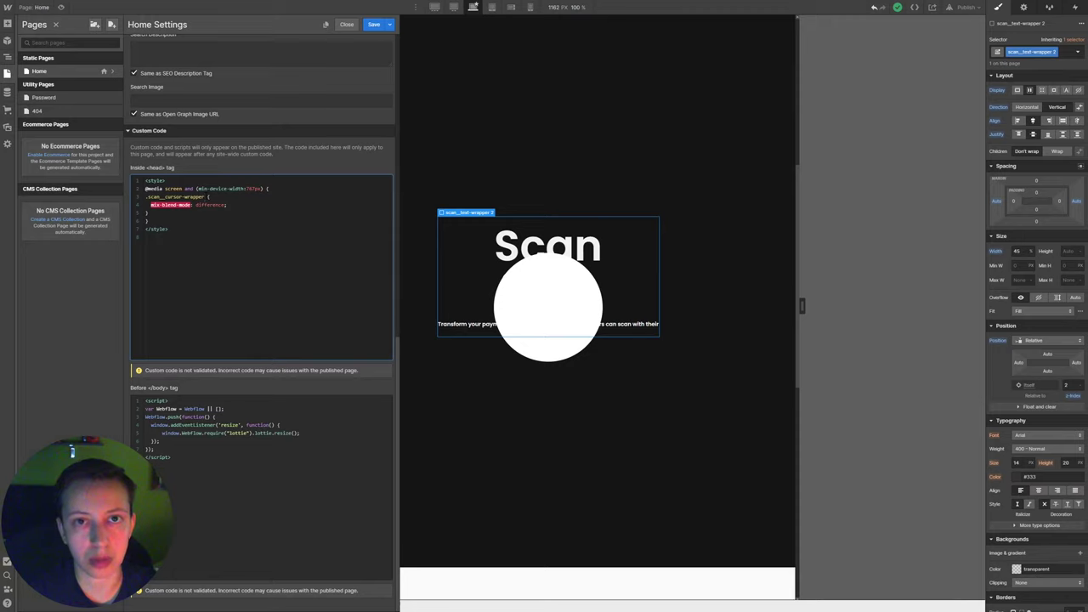
pyautogui.moveTo(209, 196); pyautogui.dragTo(144, 196)
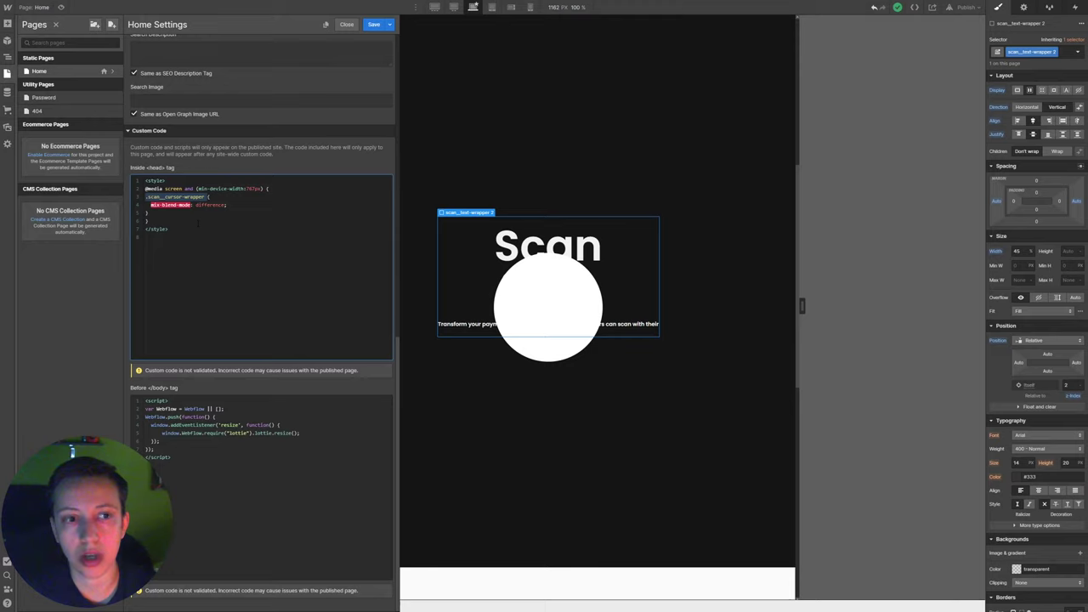
pyautogui.click(175, 204)
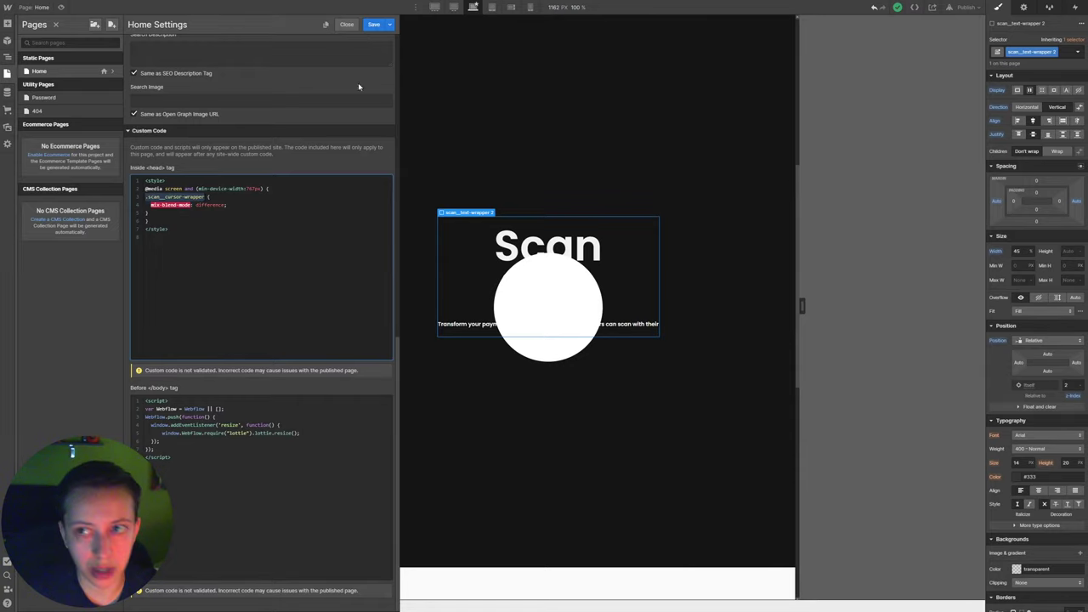
# - Save the Home page settings, return to the page structure and select scan__cursor-wrapper
pyautogui.click(368, 25)
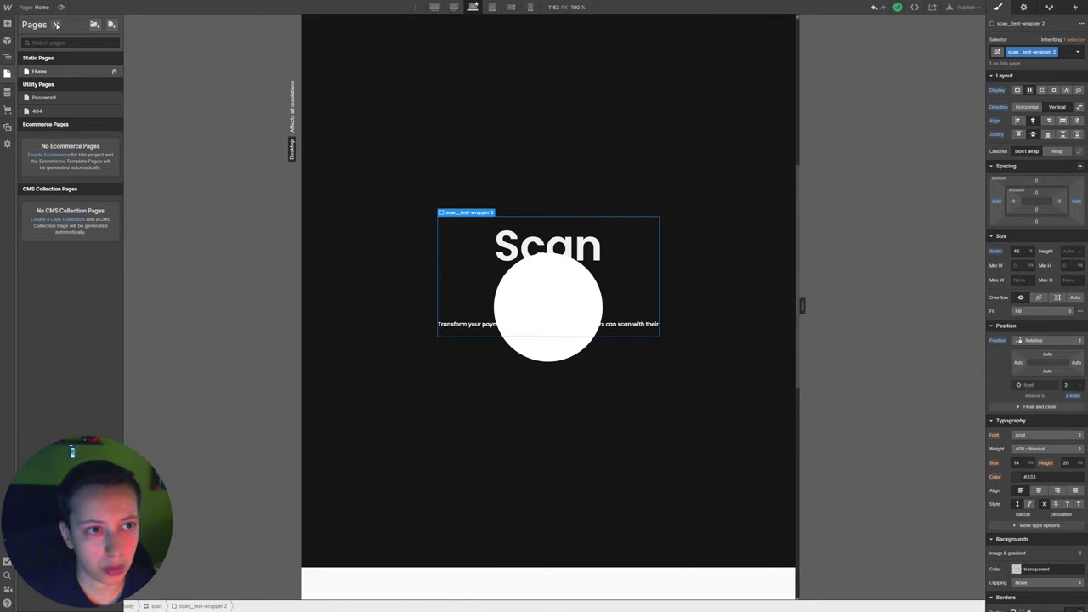
pyautogui.click(56, 24)
pyautogui.click(63, 83)
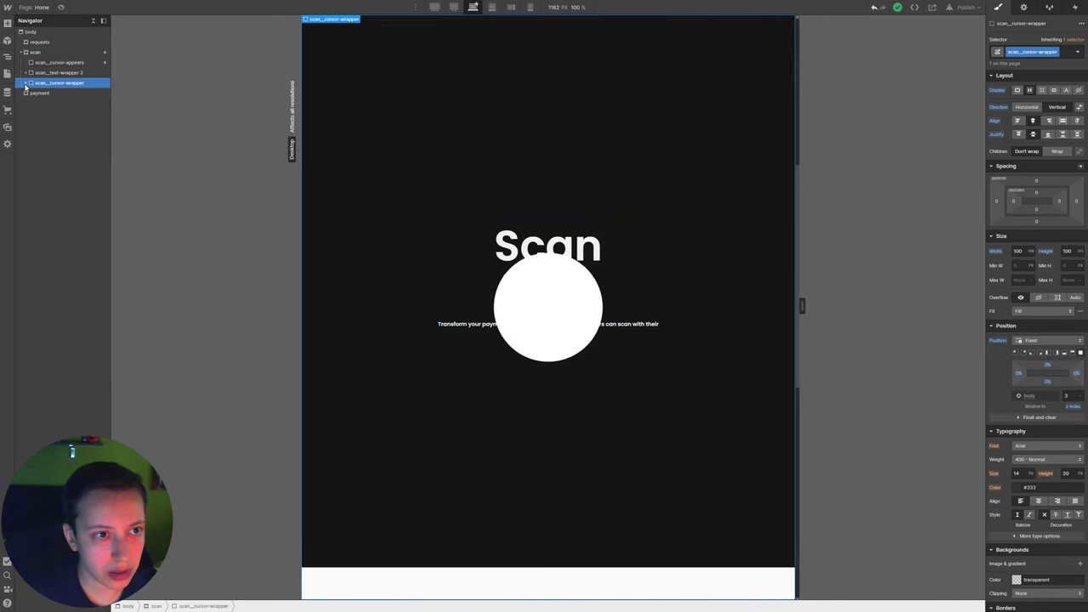
# - Compare the style settings of scan__cursor and its parent scan__cursor-wrapper
pyautogui.click(63, 93)
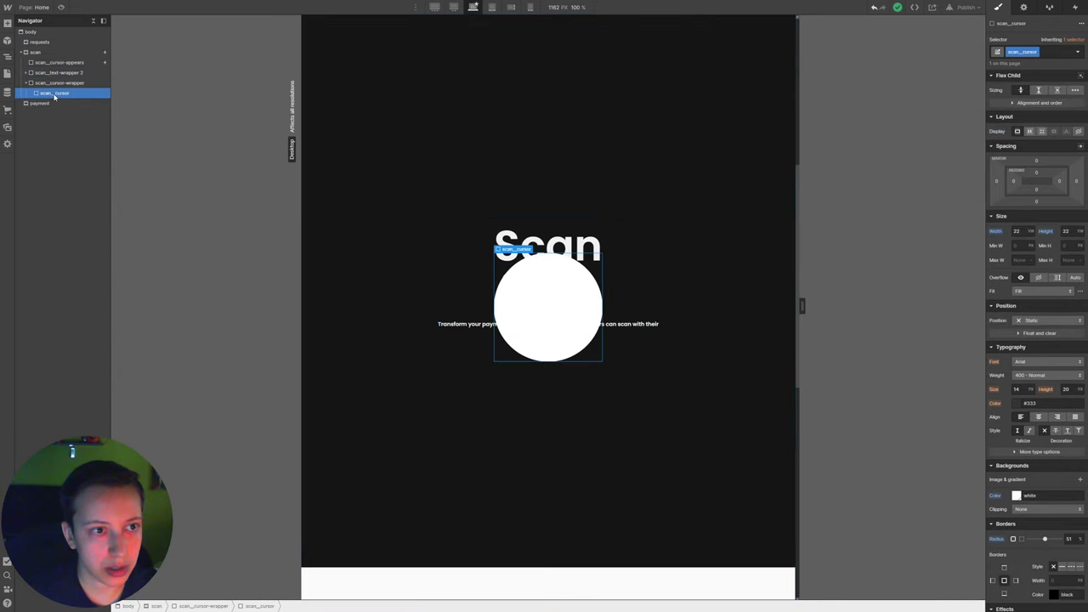
pyautogui.click(59, 85)
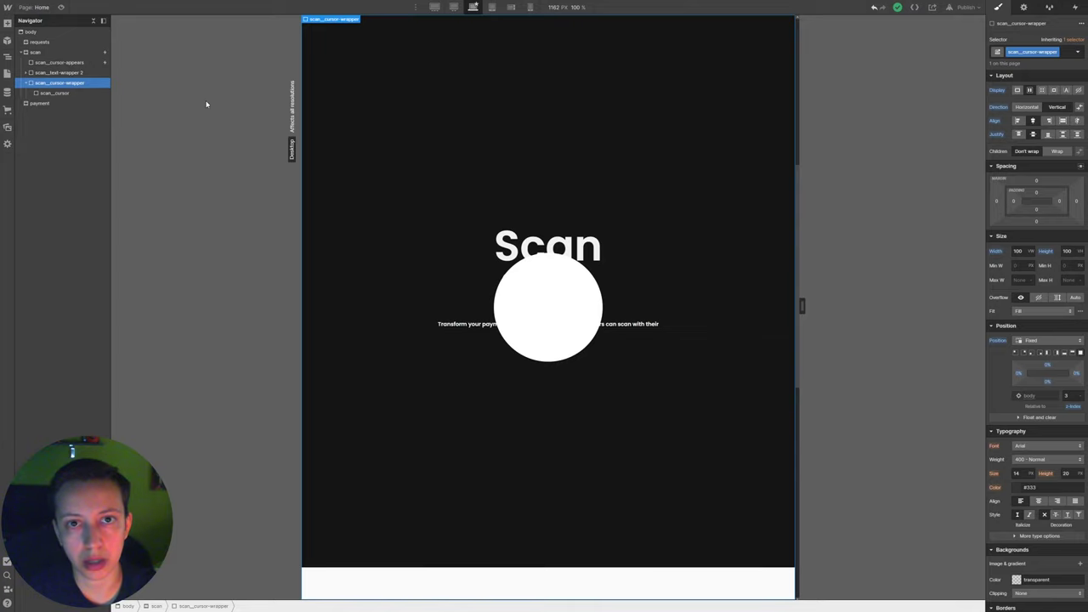
pyautogui.click(39, 93)
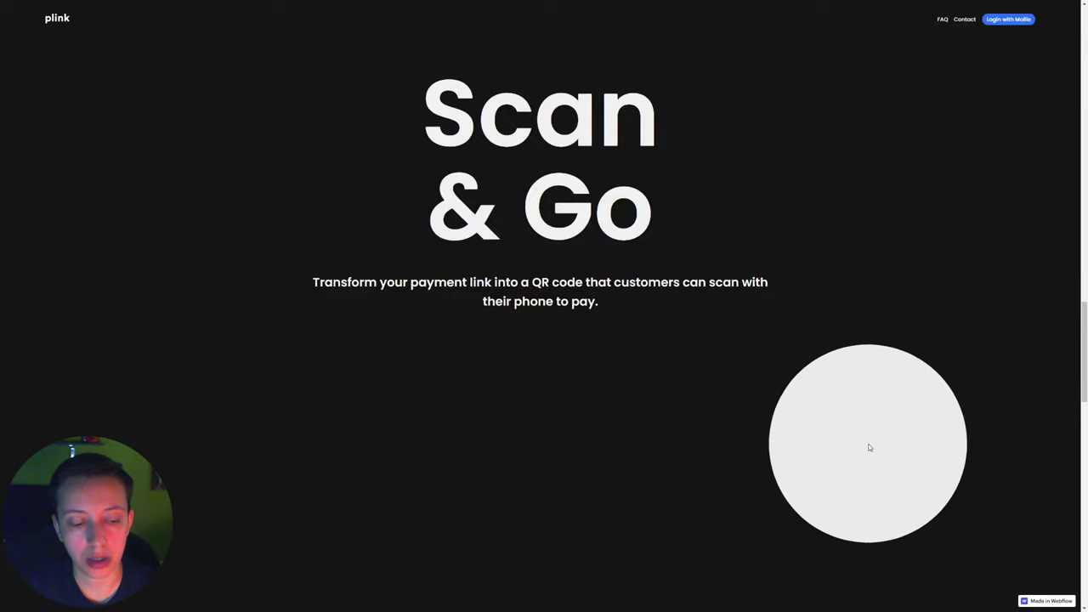
# - Switch to Illustrator and select the large linked QR code image to review its Image Trace options
pyautogui.hotkey('alt', 'Tab')
pyautogui.click(622, 253)
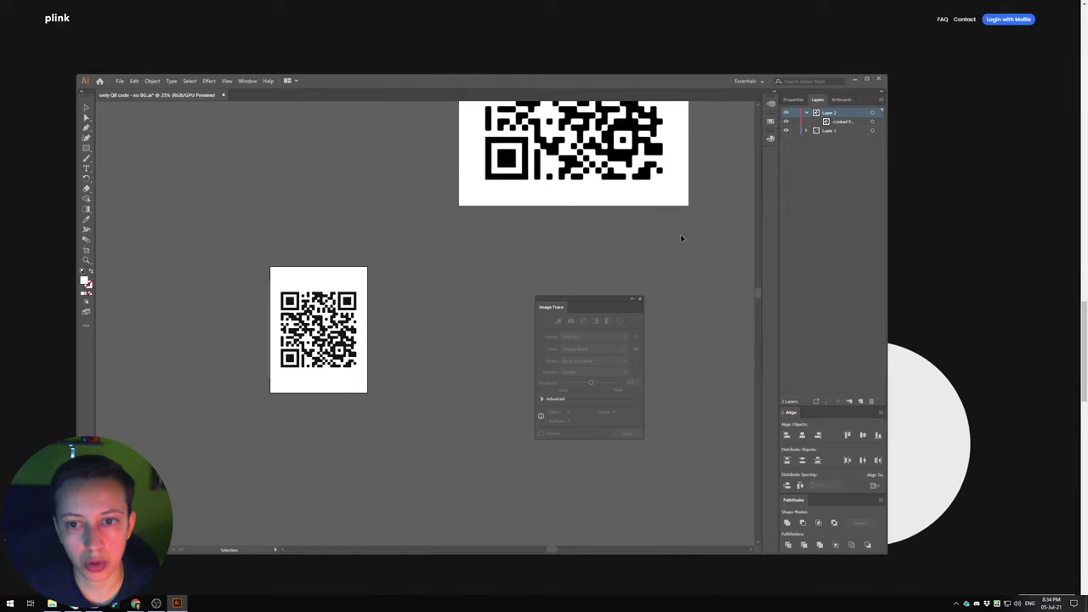
pyautogui.moveTo(697, 172); pyautogui.dragTo(603, 344)
pyautogui.moveTo(554, 231); pyautogui.dragTo(498, 223)
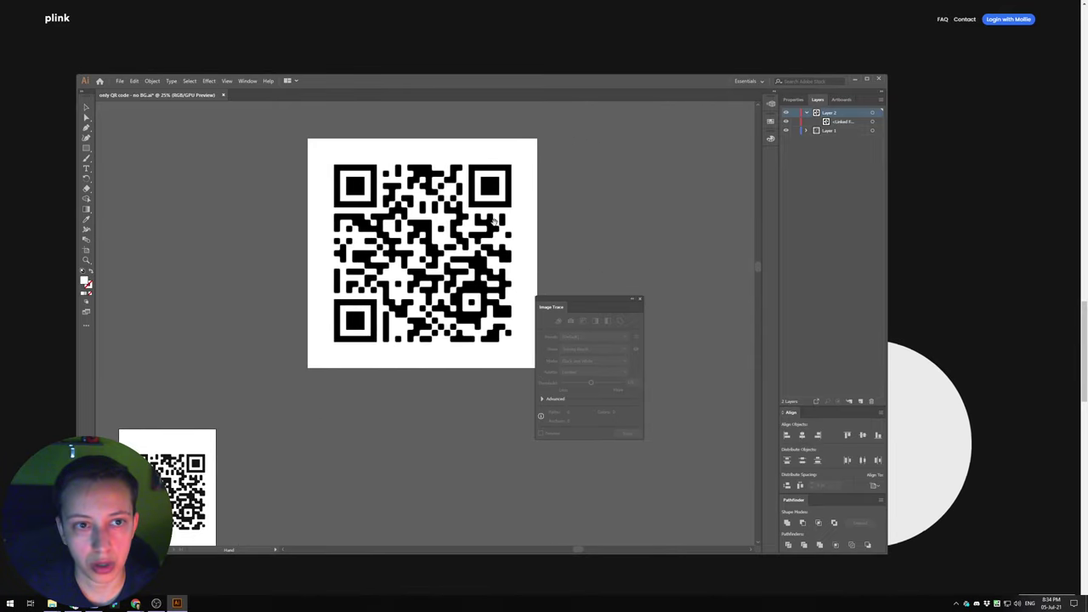
pyautogui.moveTo(576, 301); pyautogui.dragTo(613, 300)
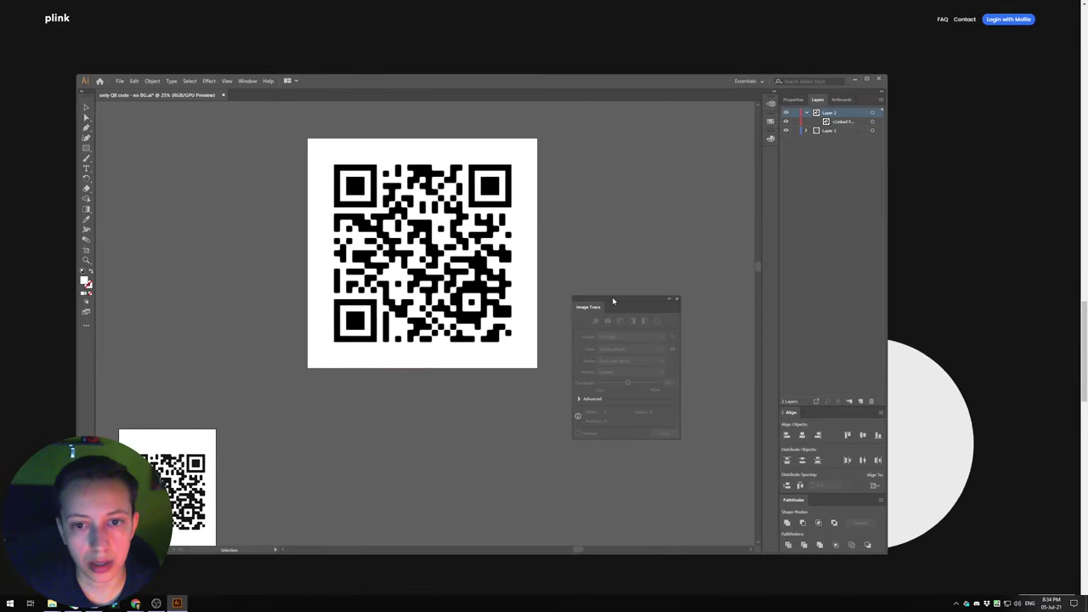
pyautogui.click(248, 81)
pyautogui.click(479, 268)
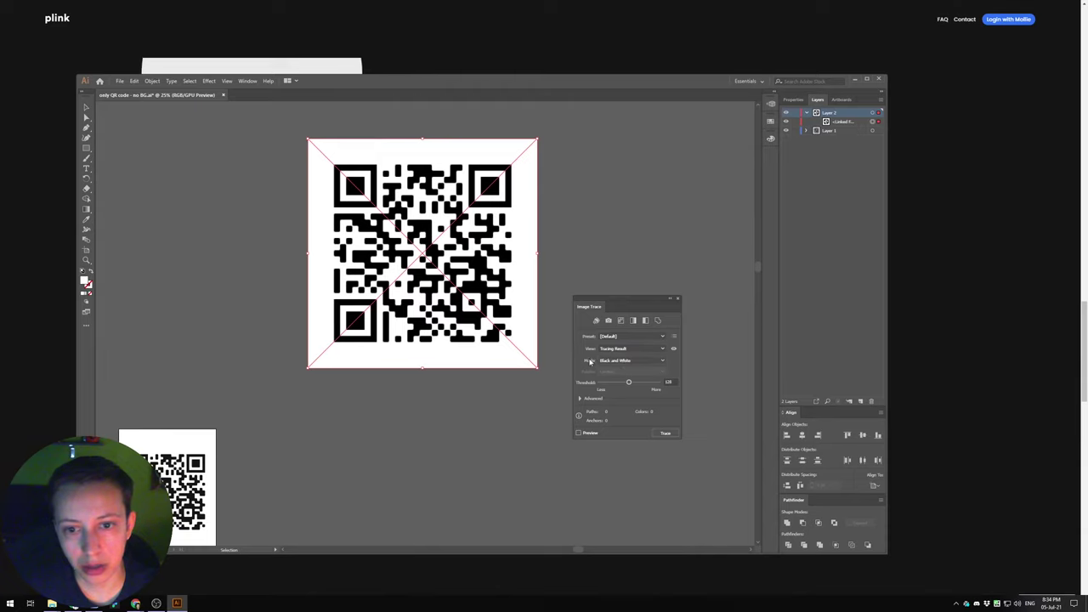
# - Examine the small QR code artwork on the artboard, then return to the Plink page in the browser
pyautogui.click(533, 379)
pyautogui.moveTo(235, 444); pyautogui.dragTo(391, 306)
pyautogui.click(318, 359)
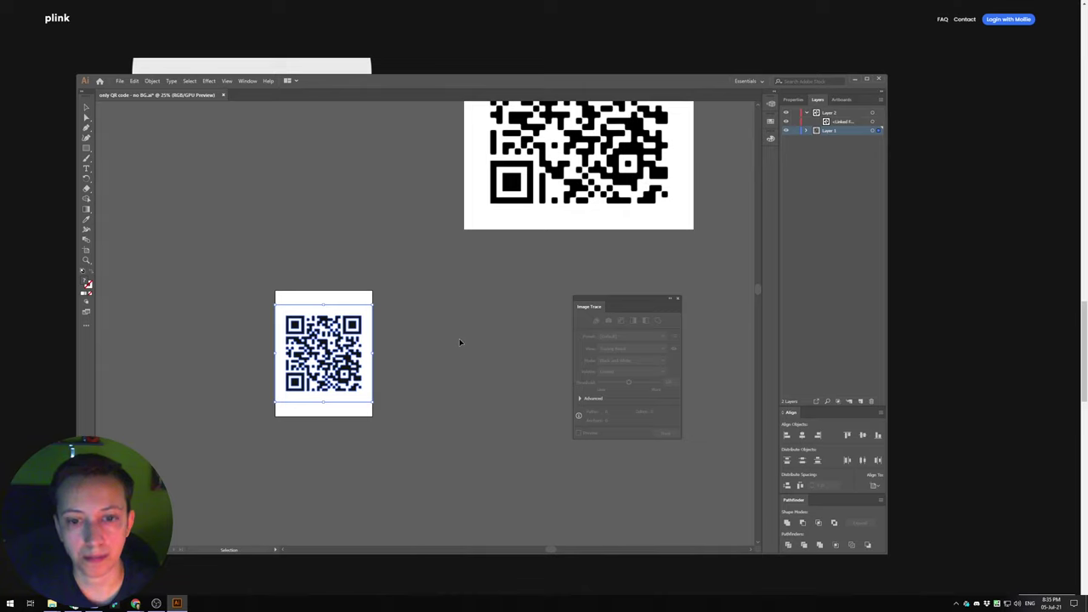
pyautogui.click(515, 32)
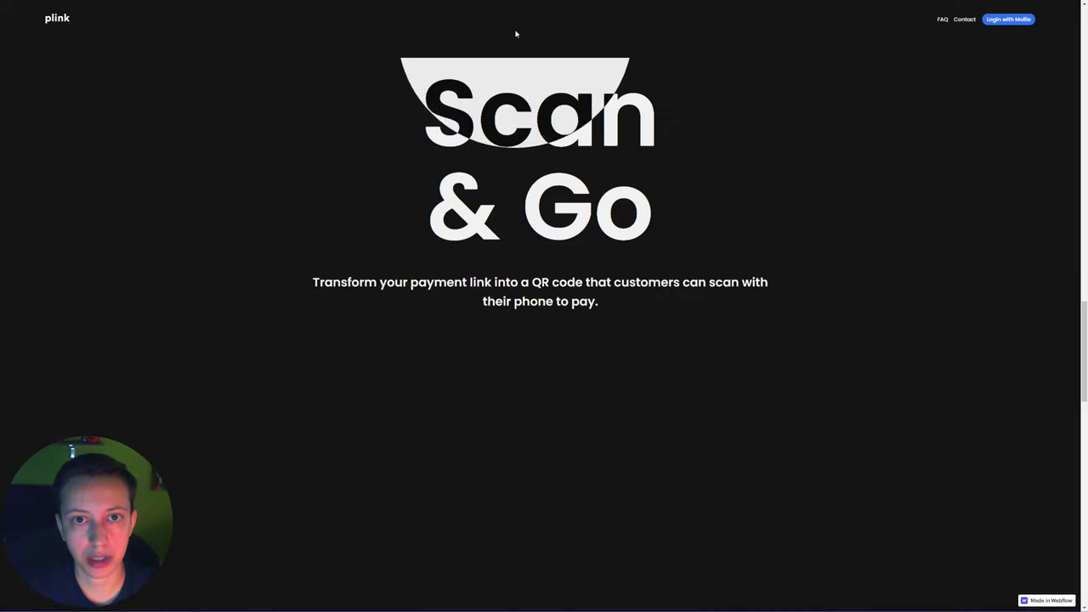
# - Back in Webflow, add scan__code-wrapper to the end of the scan section and expand it to show scan__QRcode-wrapper
pyautogui.hotkey('alt', 'Tab')
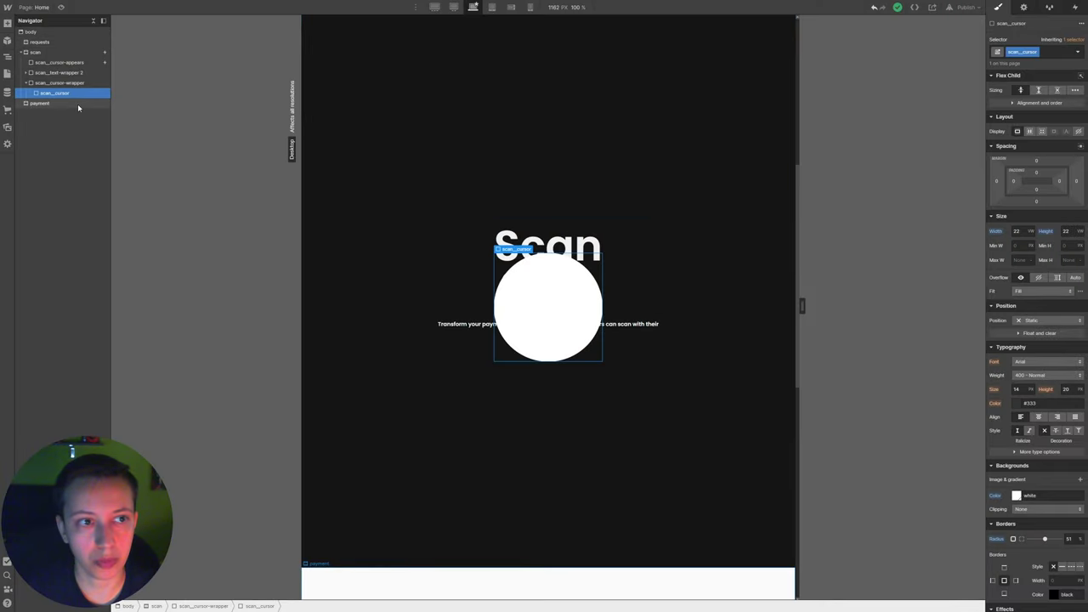
pyautogui.click(55, 53)
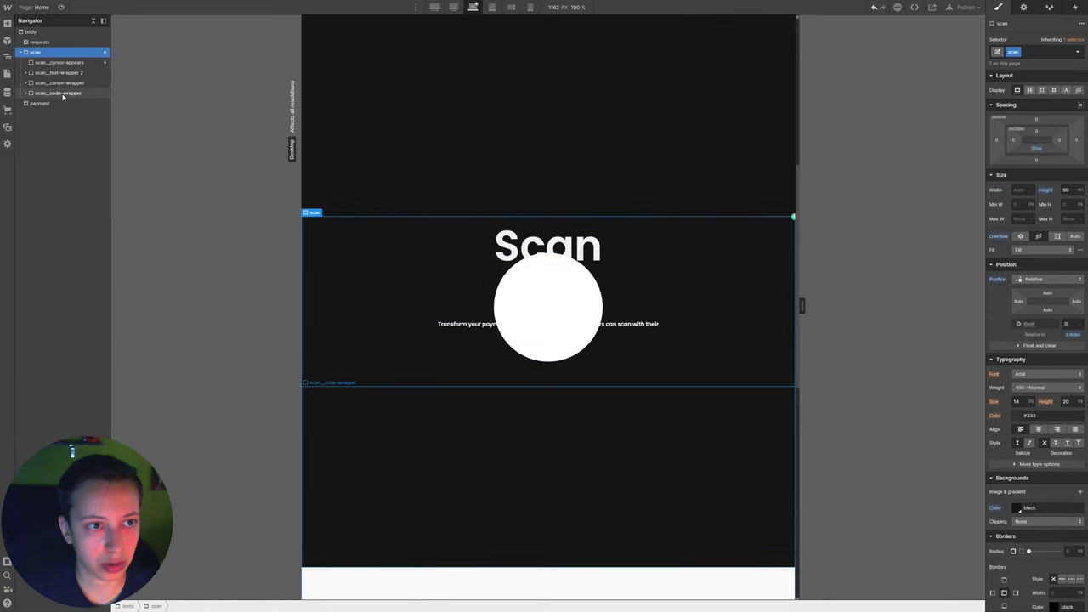
pyautogui.click(60, 94)
pyautogui.click(26, 96)
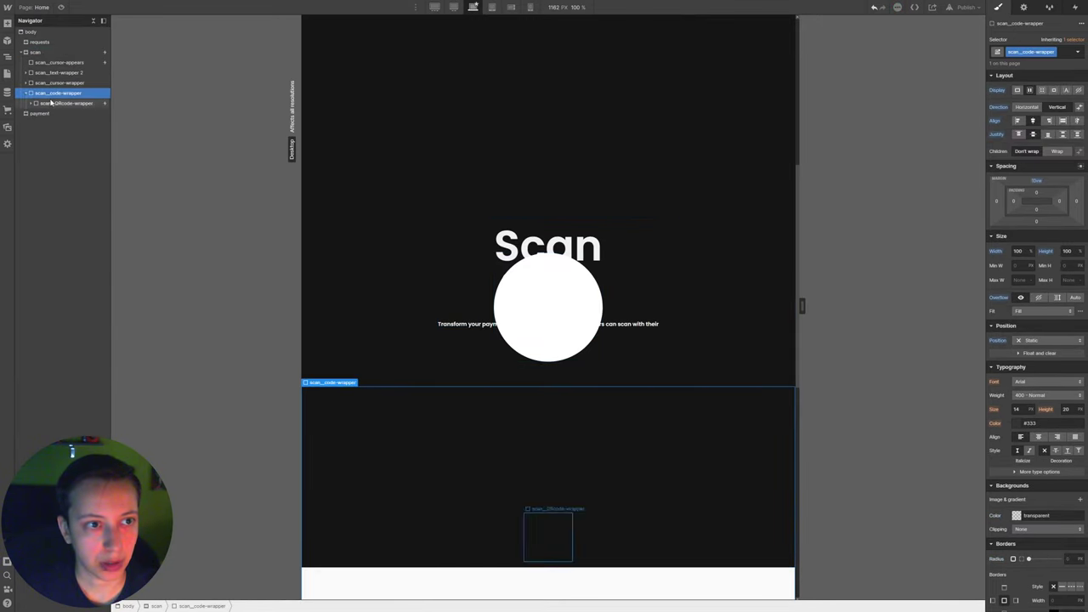
pyautogui.scroll(-1, 592, 201)
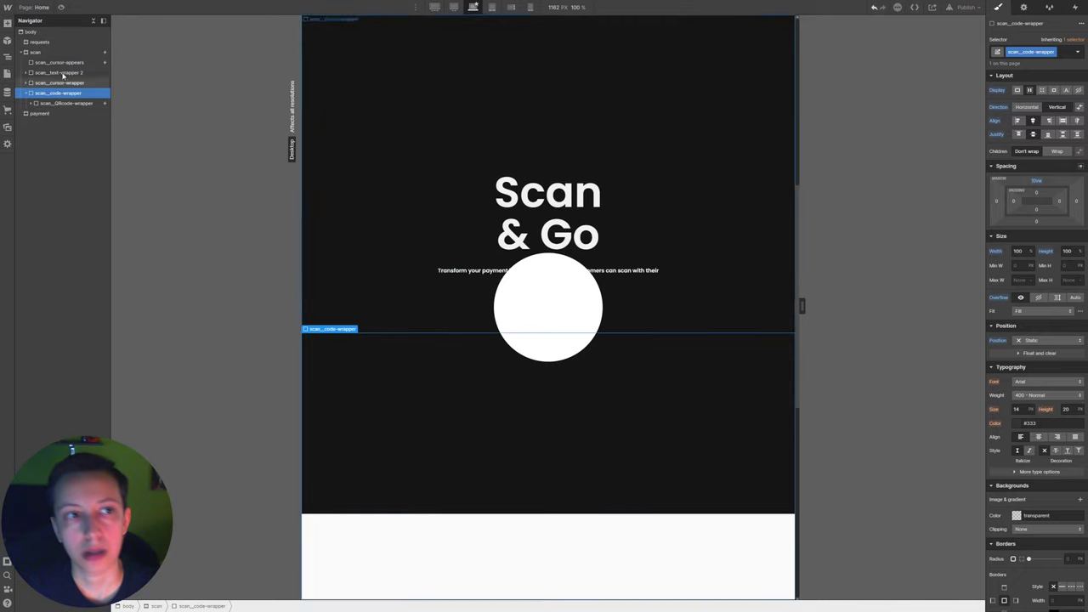
# - Reset the scan section's height to Auto
pyautogui.click(697, 187)
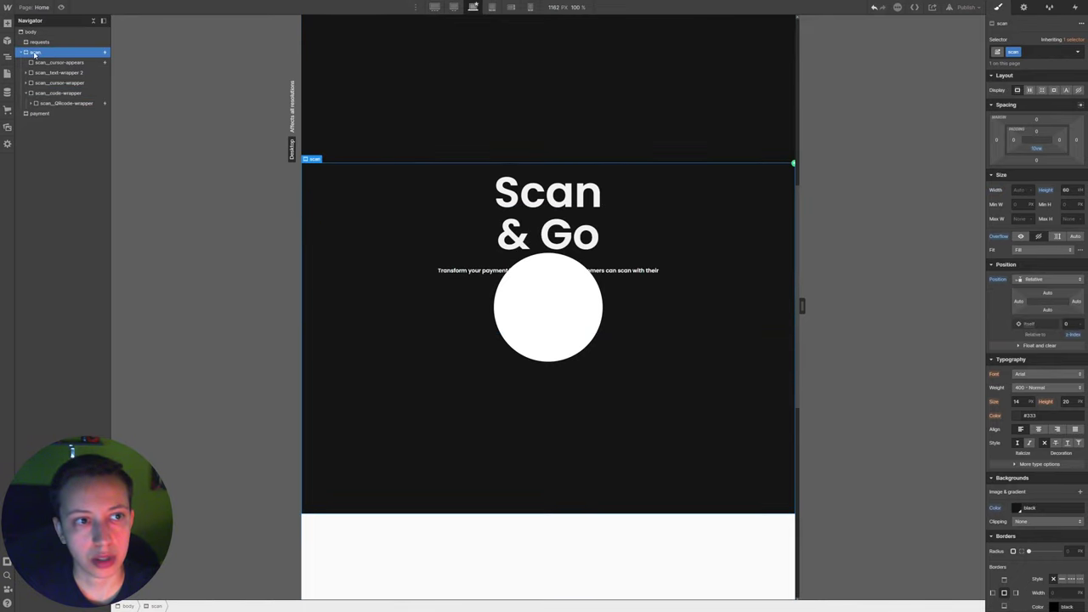
pyautogui.keyDown('alt'); pyautogui.click(1048, 192); pyautogui.keyUp('alt')
pyautogui.scroll(-1, 362, 218)
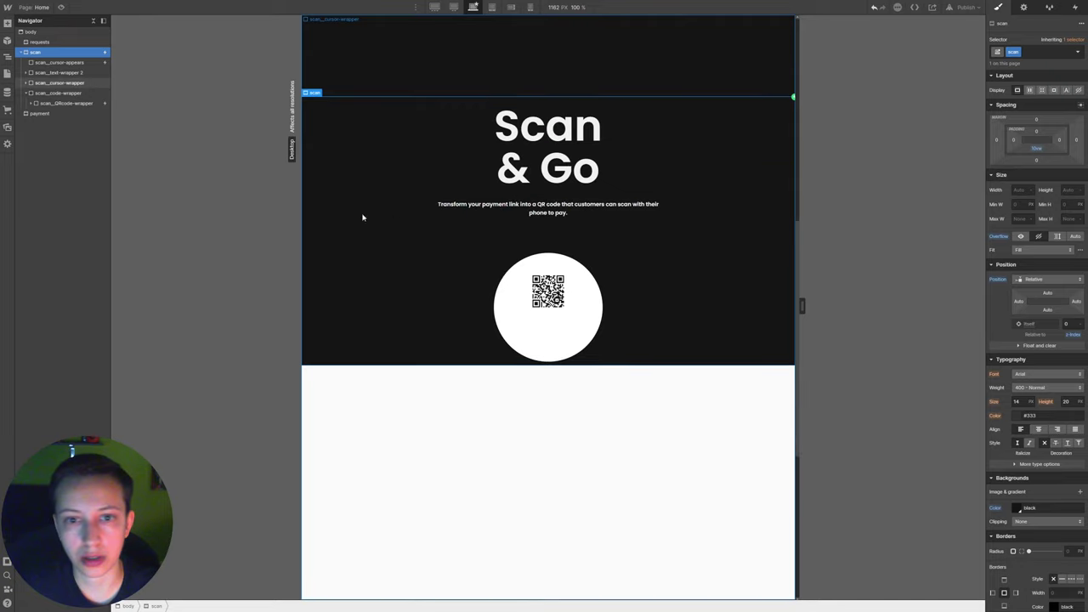
# - Examine the layout of scan__code-wrapper and compare the z-index of scan__QRcode-wrapper with that of scan__text-wrapper 2
pyautogui.click(42, 93)
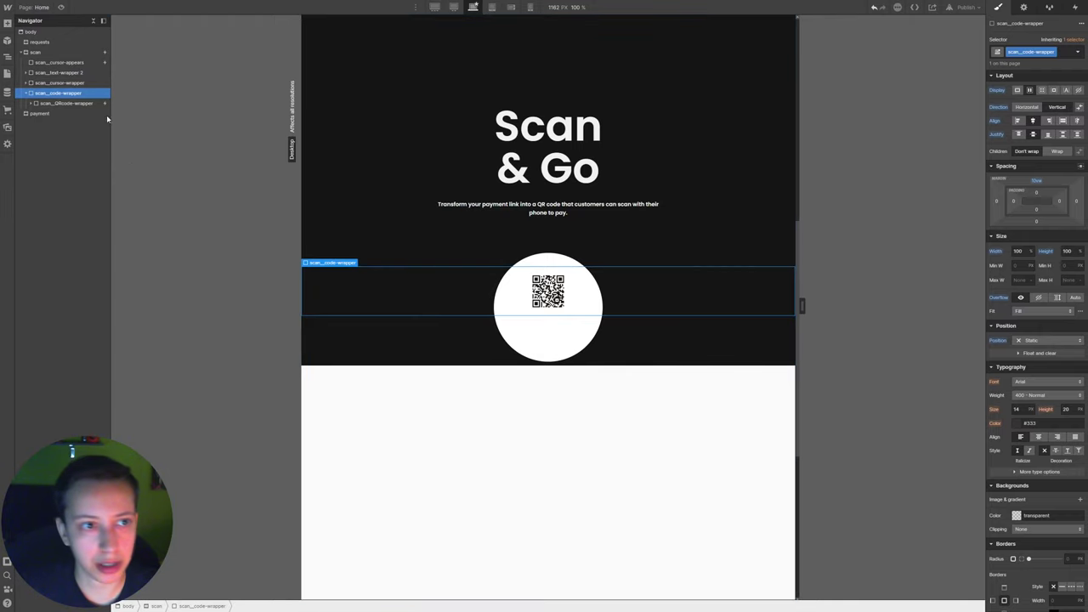
pyautogui.click(58, 104)
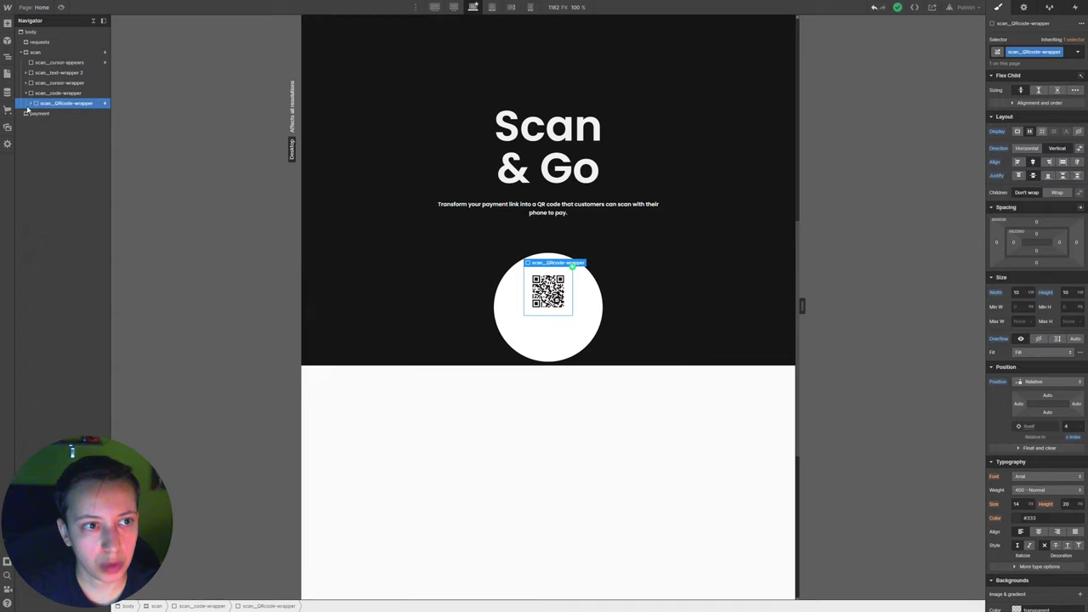
pyautogui.click(75, 96)
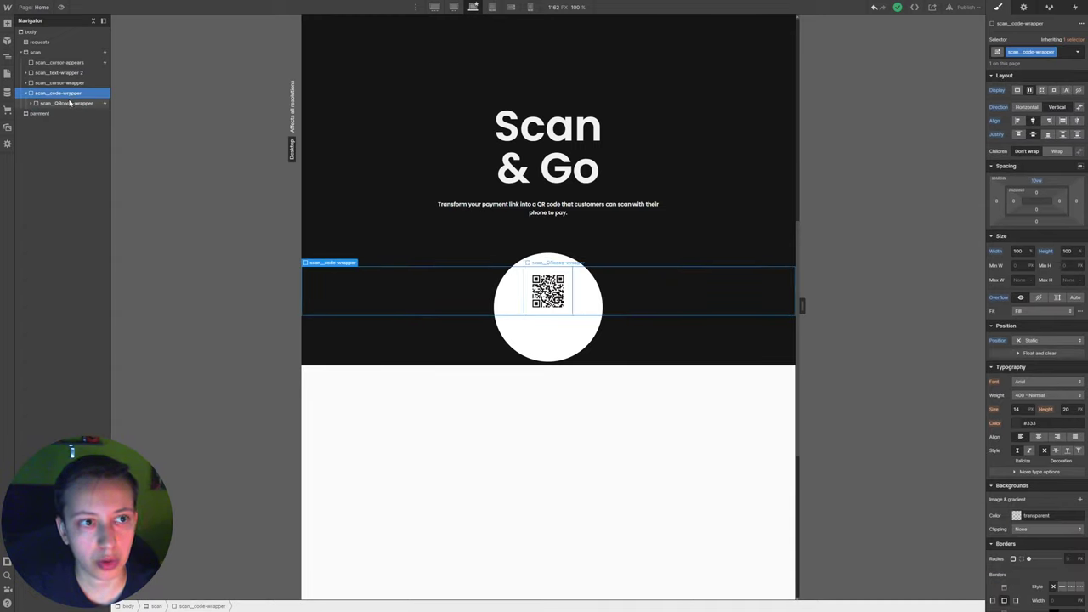
pyautogui.click(66, 103)
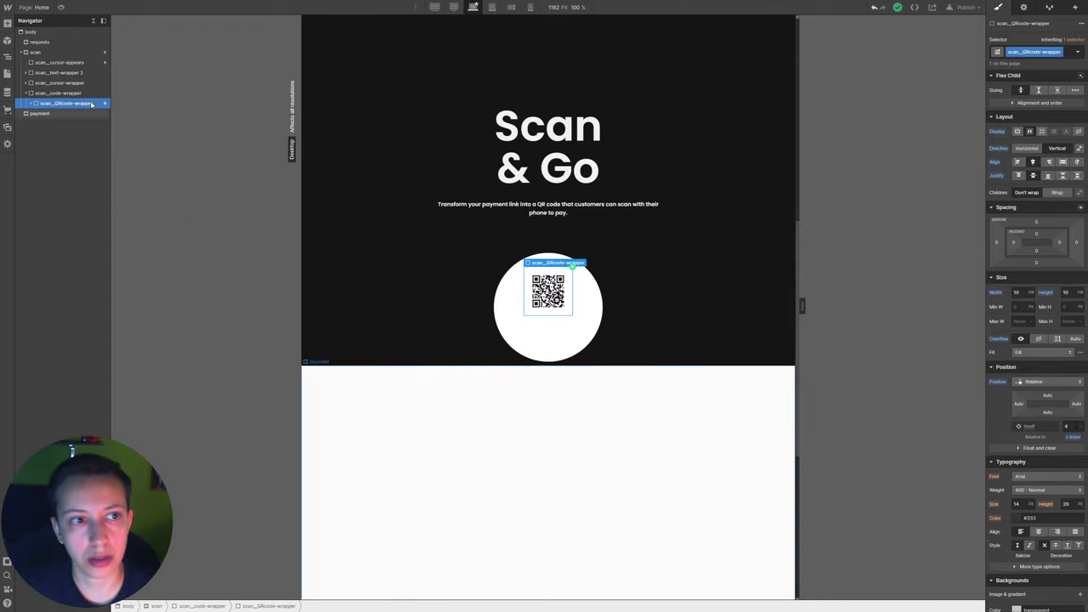
pyautogui.click(61, 82)
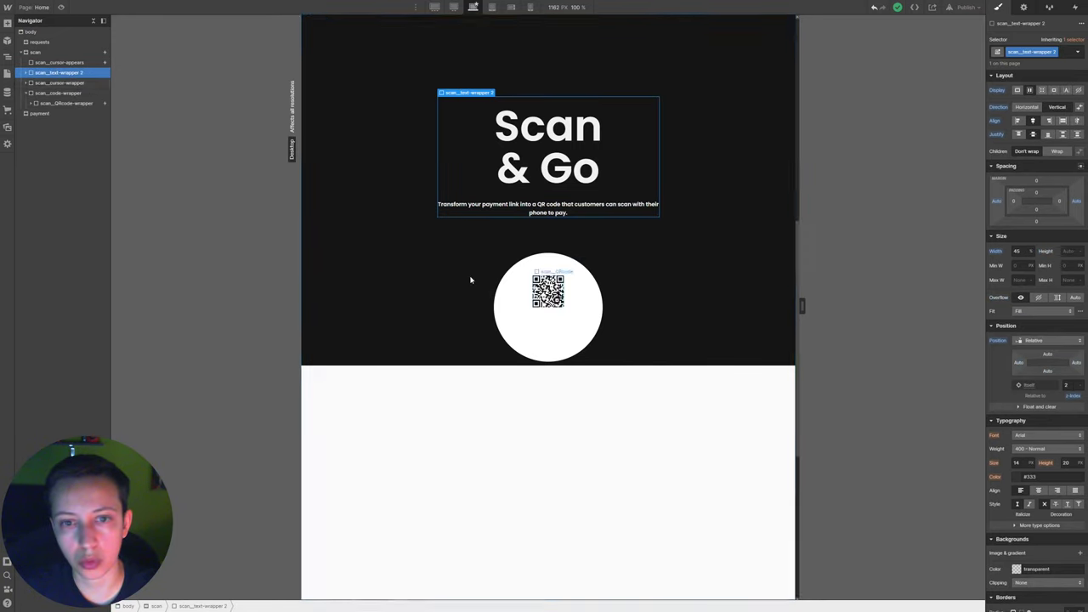
pyautogui.click(56, 104)
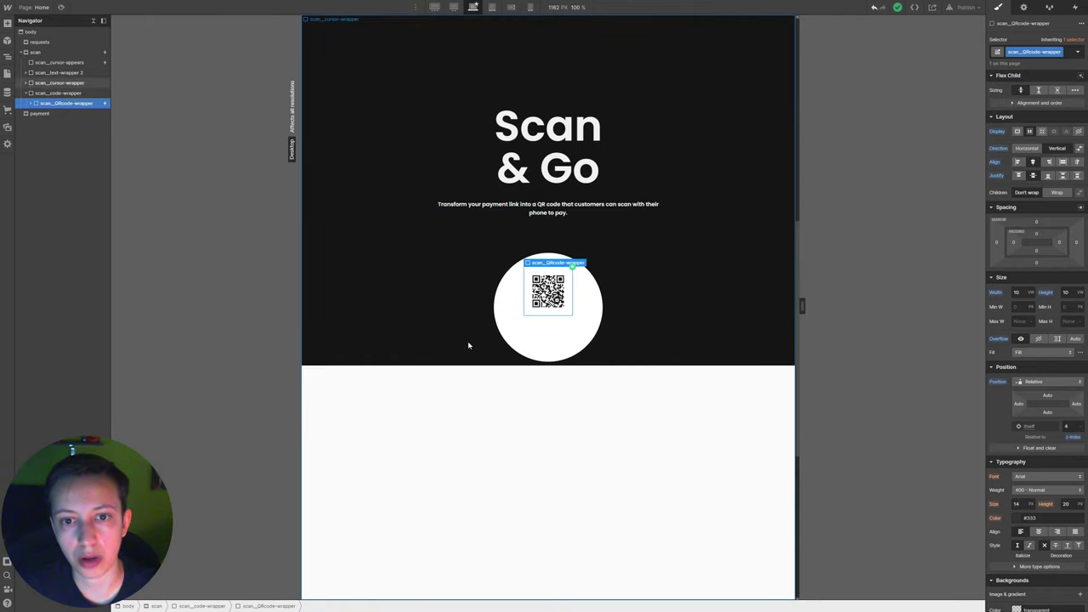
# - Expand scan__QRcode-wrapper and examine scan__QRcode's absolute positioning and background image settings
pyautogui.click(31, 103)
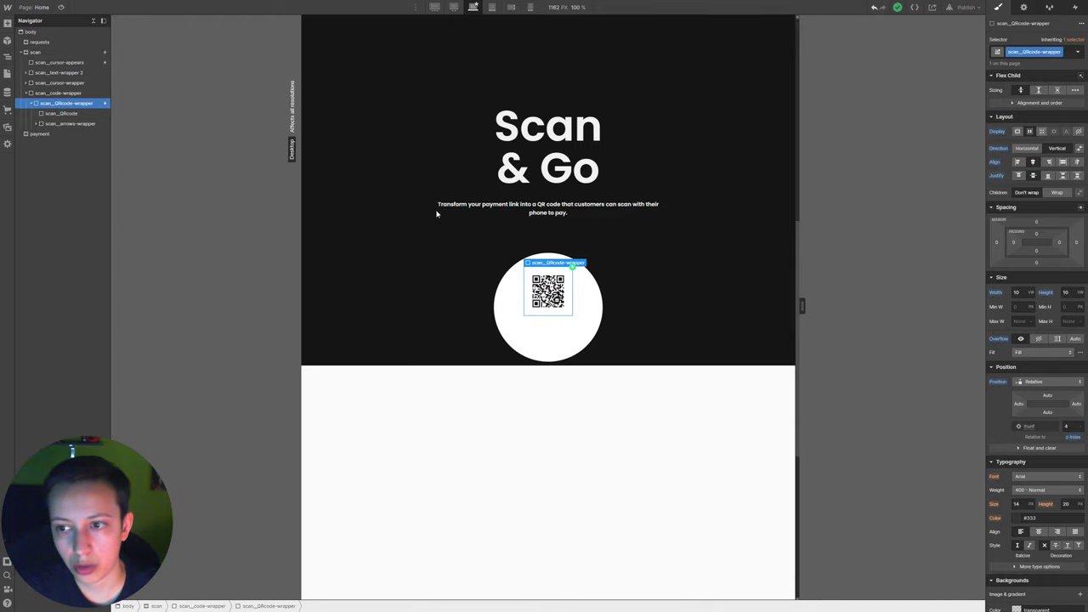
pyautogui.click(60, 114)
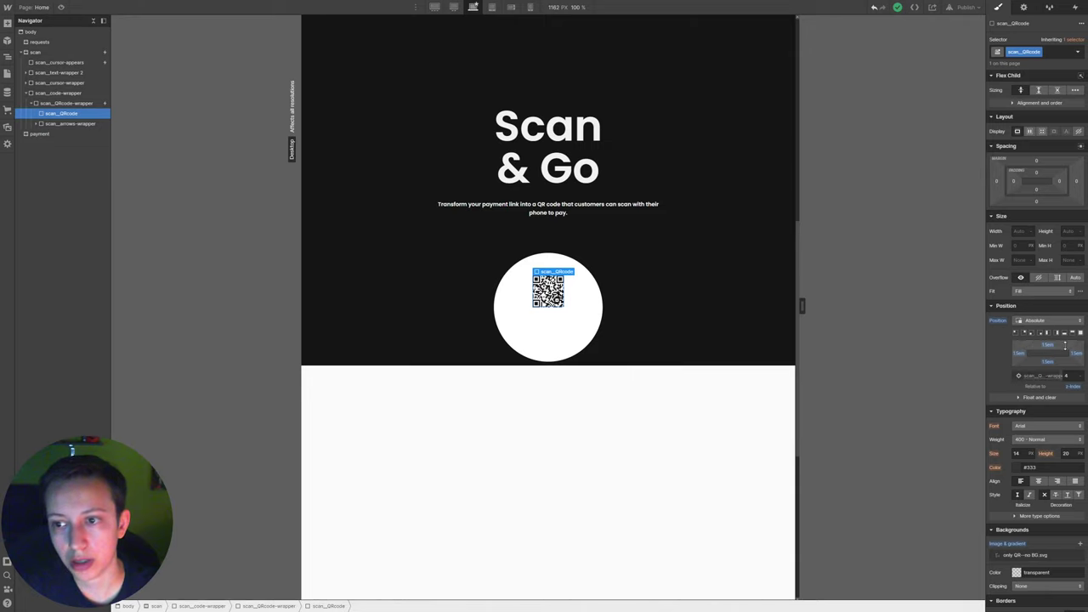
pyautogui.scroll(-1, 1005, 500)
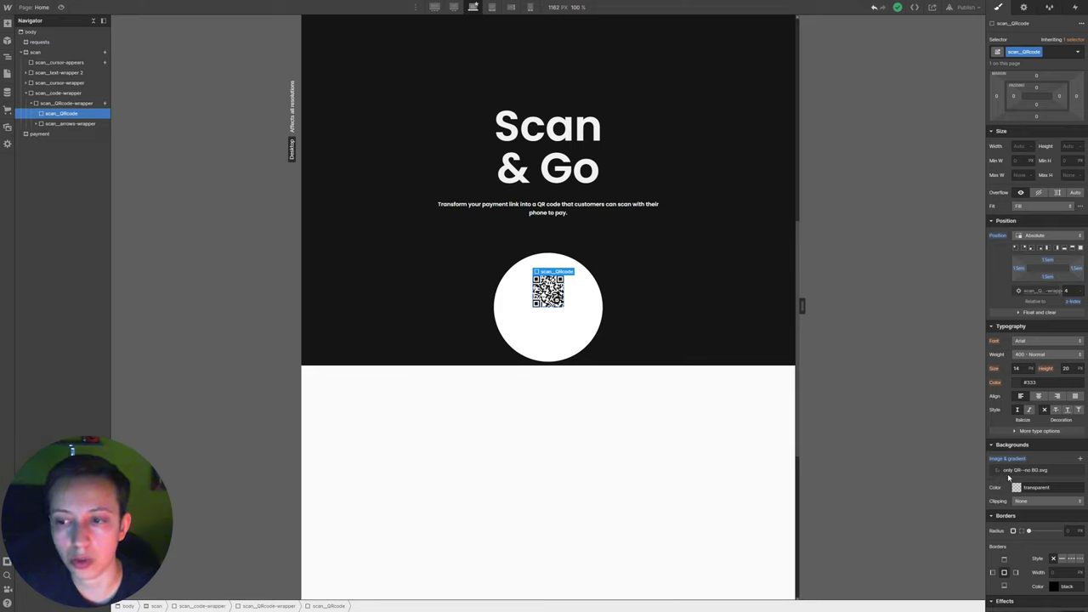
pyautogui.click(1028, 470)
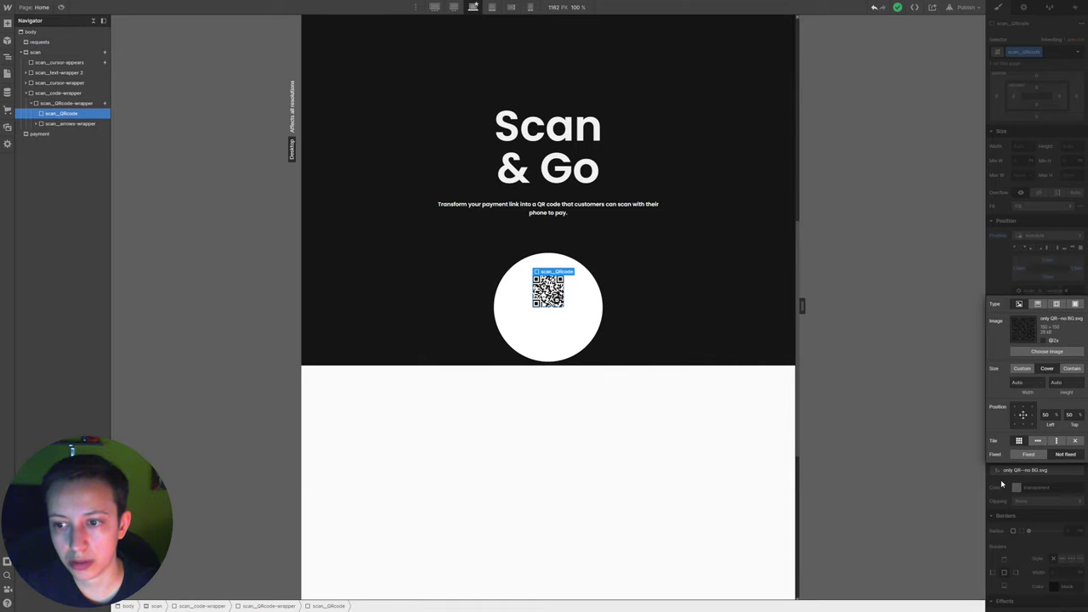
pyautogui.click(259, 334)
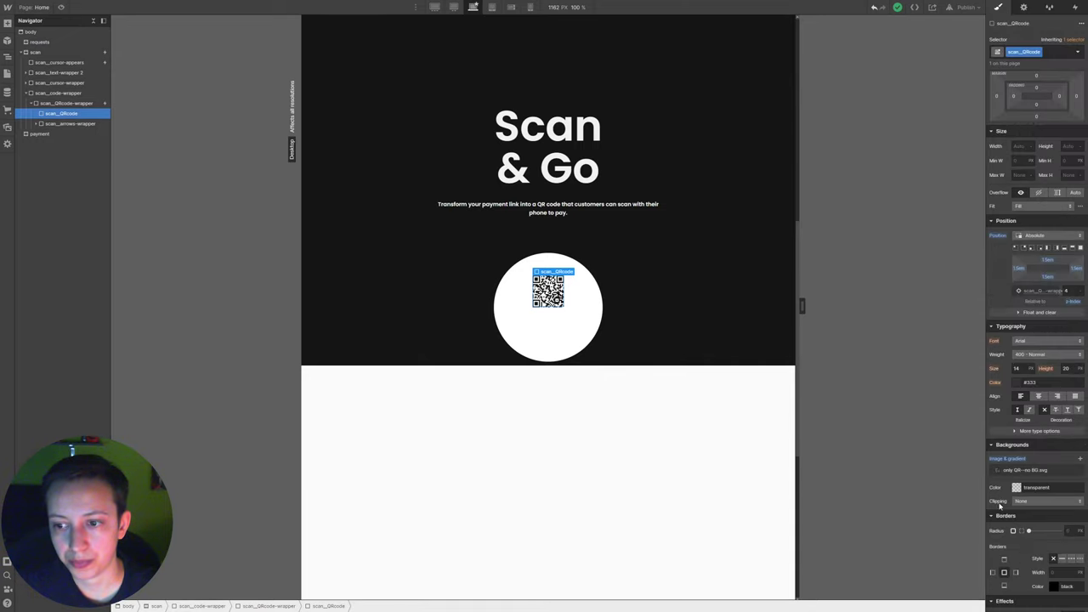
# - Expand scan__arrows-wrapper to list its four arrow images and set the wrapper's opacity to 100%
pyautogui.click(68, 123)
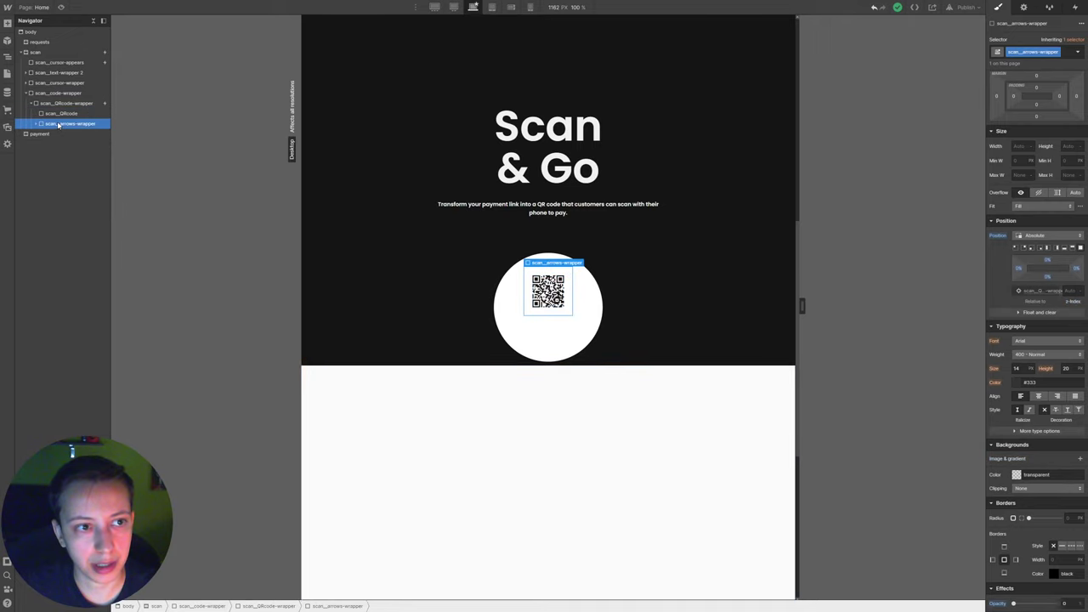
pyautogui.click(36, 125)
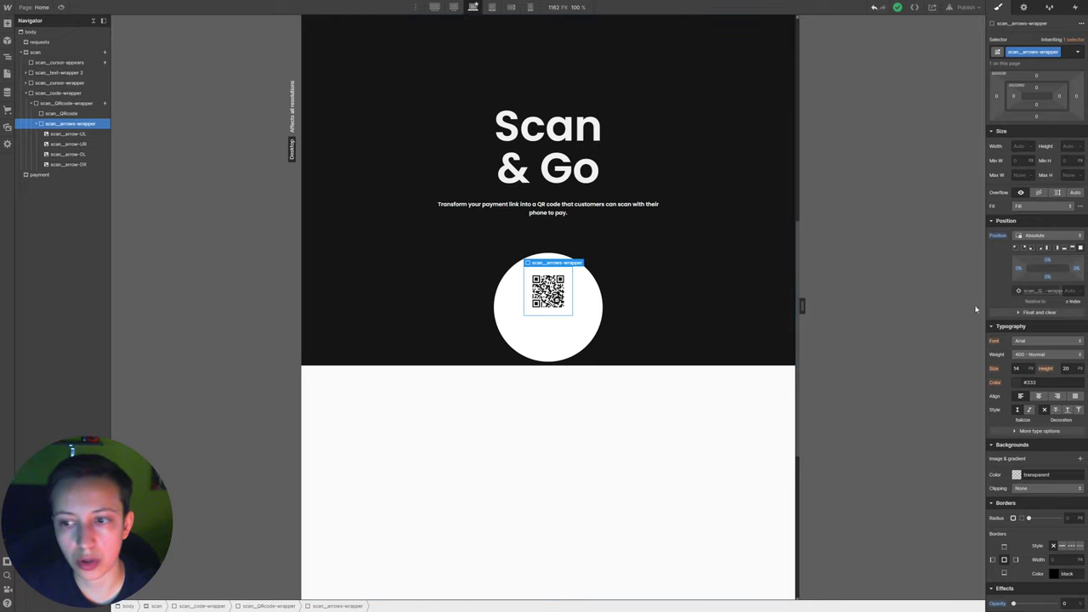
pyautogui.scroll(-2, 1000, 289)
pyautogui.scroll(2, 995, 340)
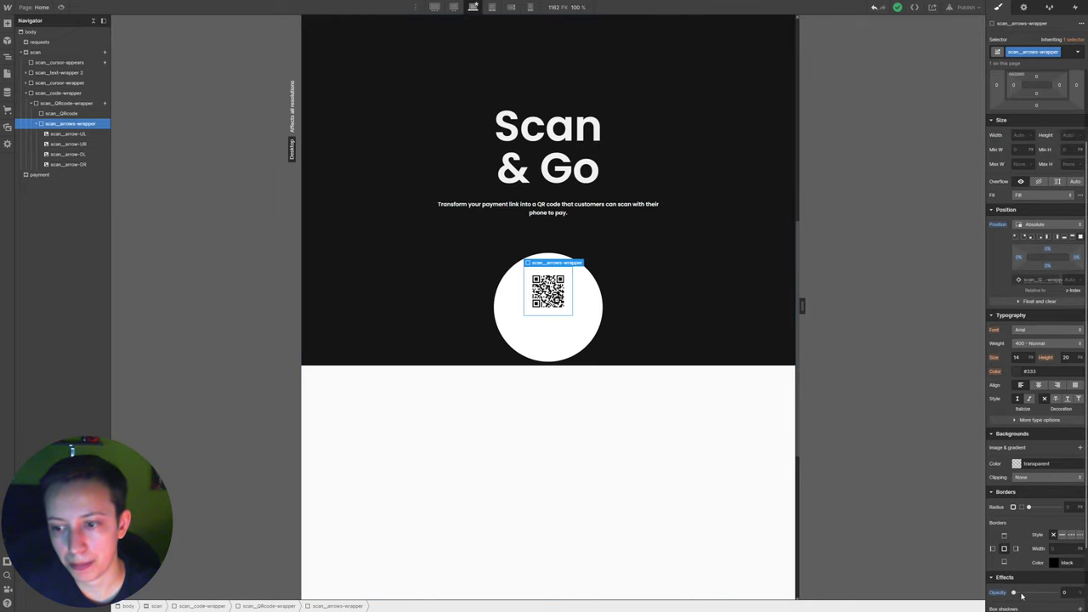
pyautogui.moveTo(1017, 592); pyautogui.dragTo(1054, 592)
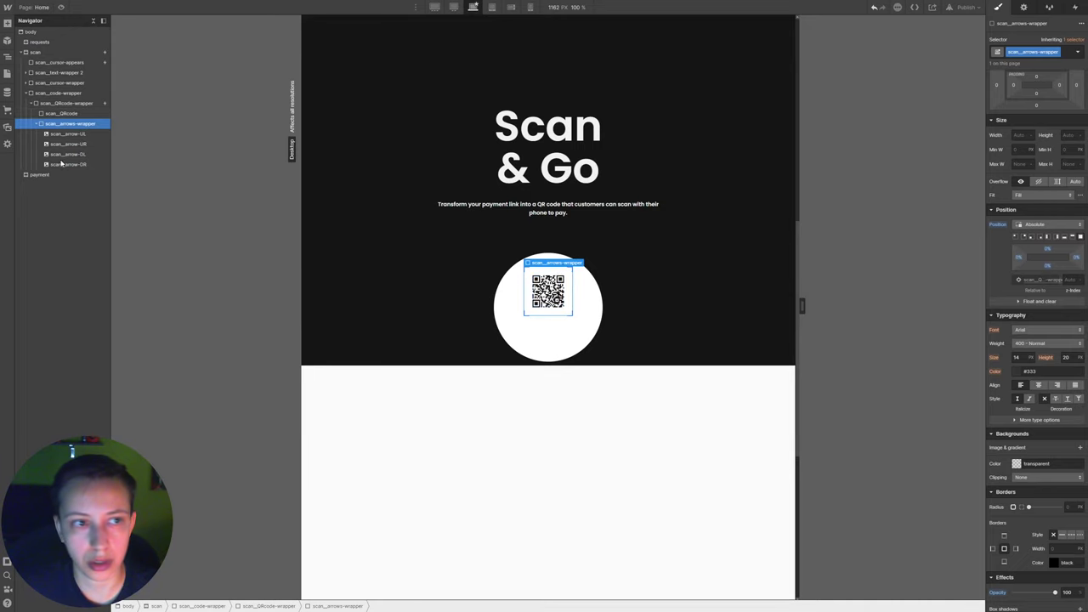
# - Examine the size and position settings of scan__arrow-UL, scan__arrows-wrapper and scan__QRcode-wrapper
pyautogui.click(68, 133)
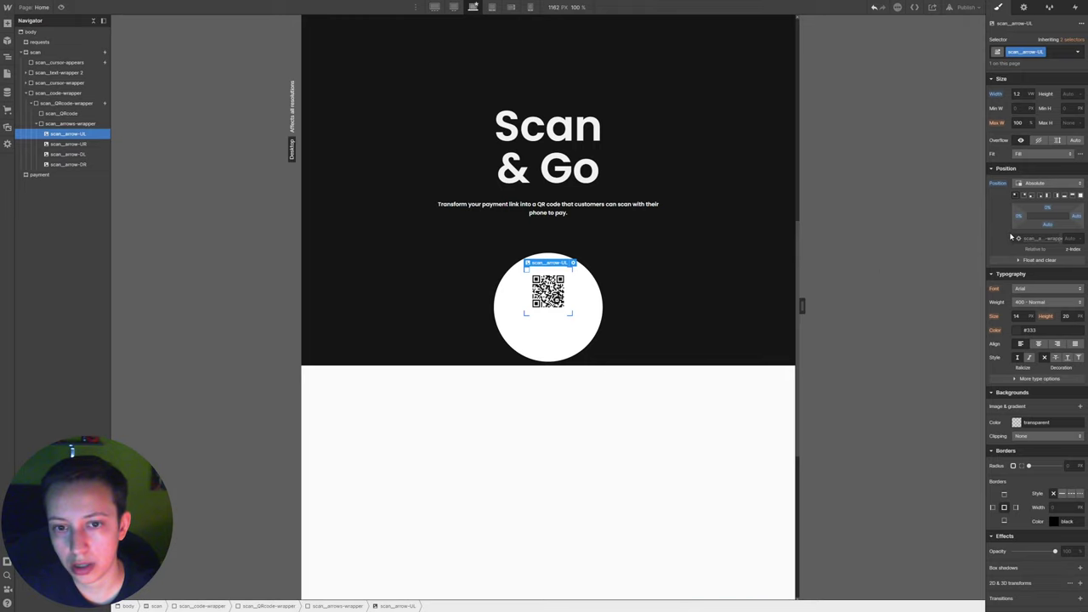
pyautogui.scroll(2, 1003, 236)
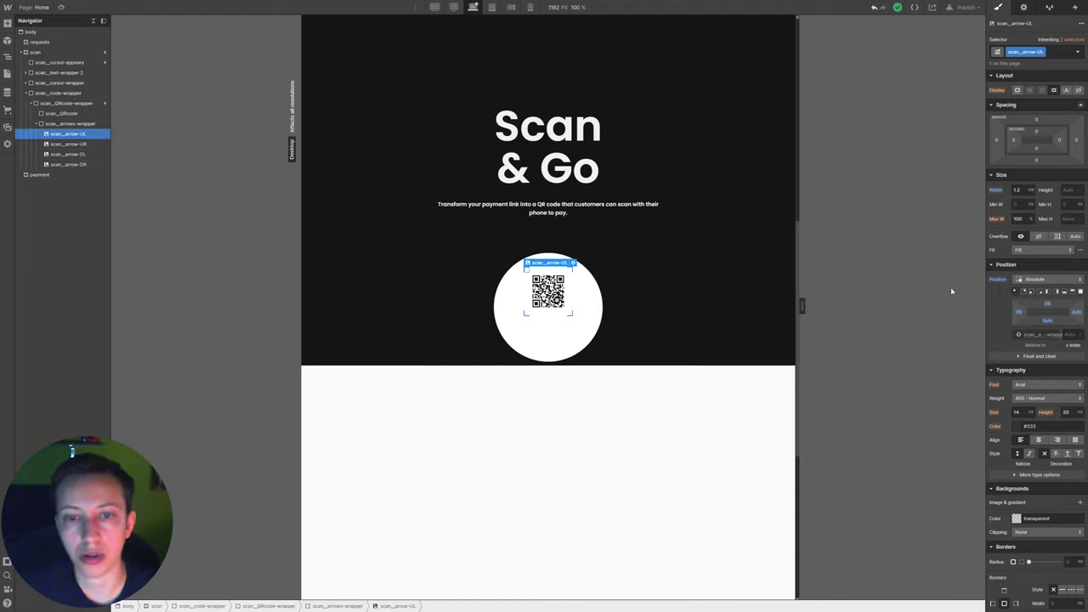
pyautogui.click(68, 124)
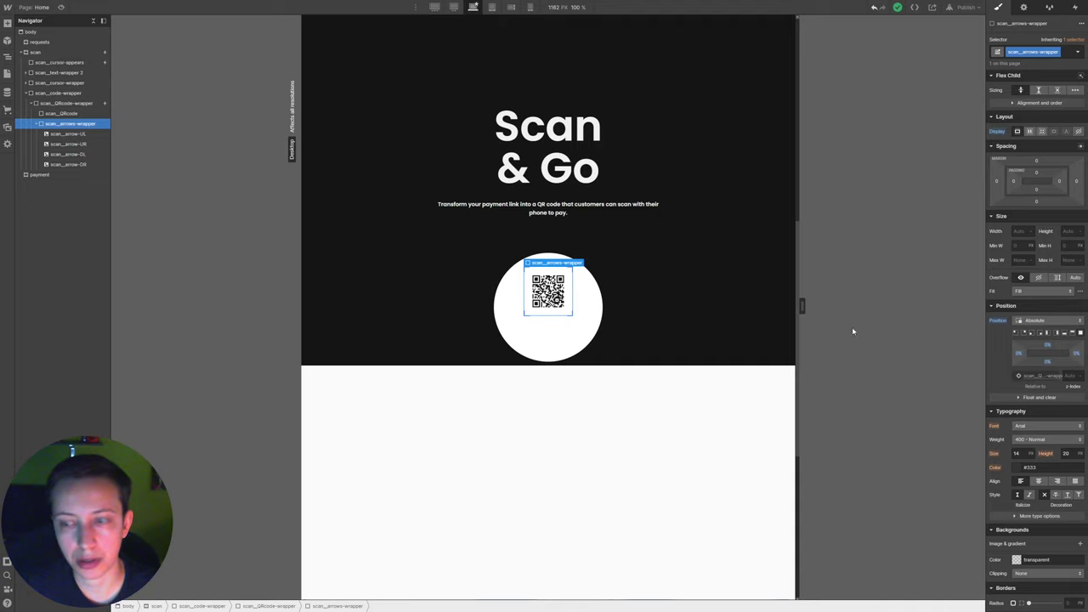
pyautogui.click(72, 104)
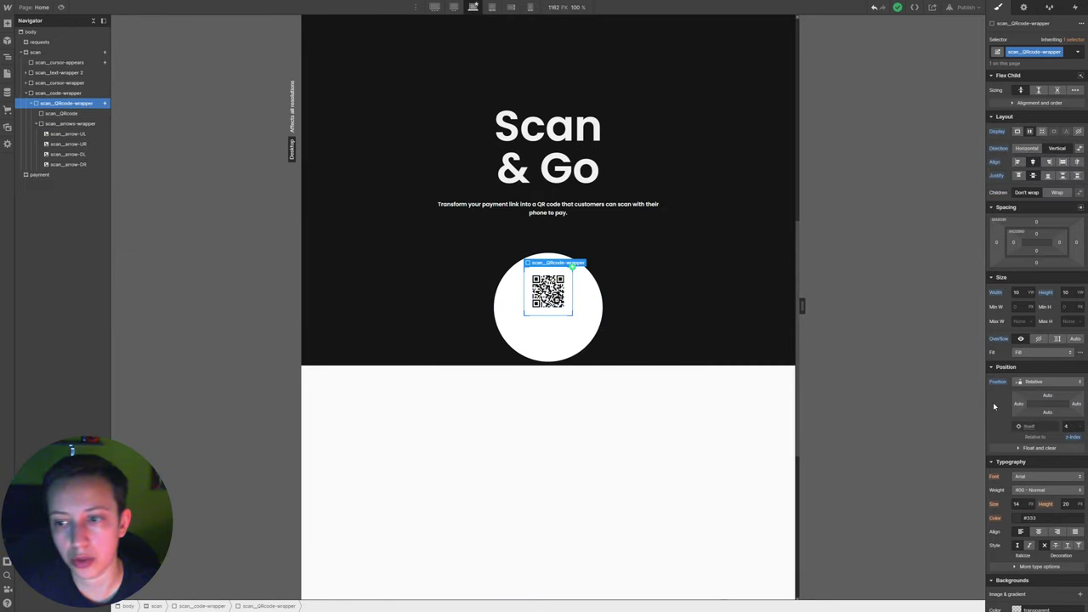
pyautogui.scroll(-5, 993, 406)
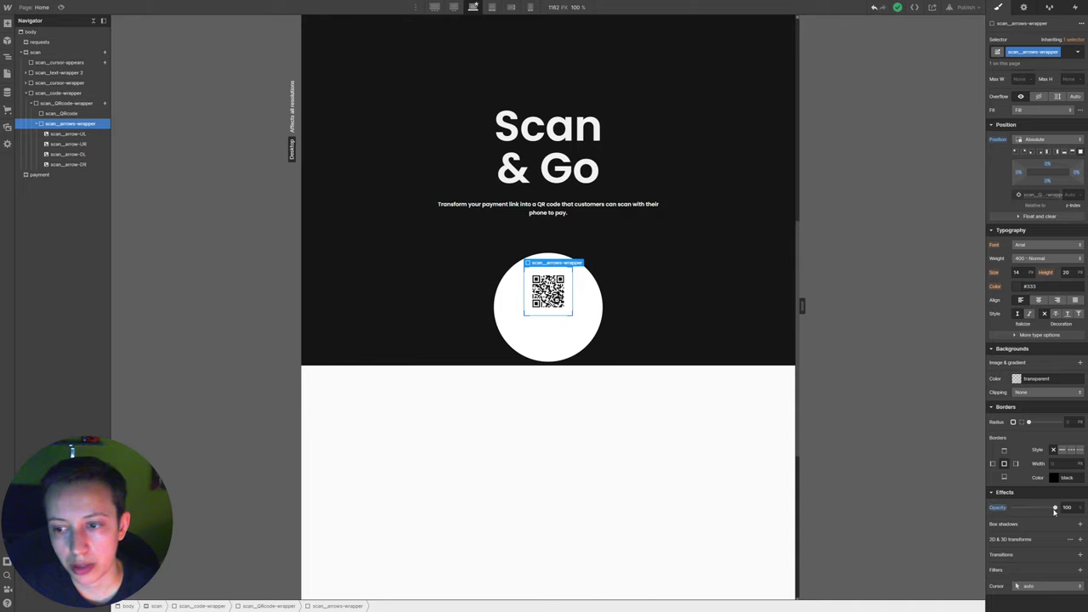
# - Lower the opacity of scan__arrows-wrapper to 0% and return to the Webflow Designer from the live site
pyautogui.moveTo(1055, 507); pyautogui.dragTo(1012, 508)
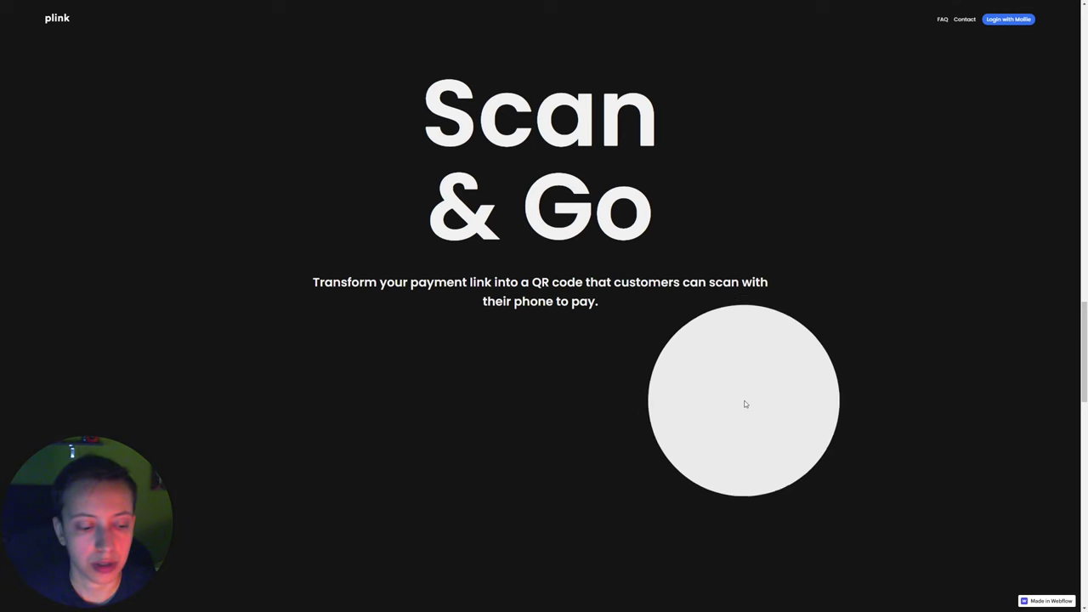
pyautogui.hotkey('ctrl', 'Tab')
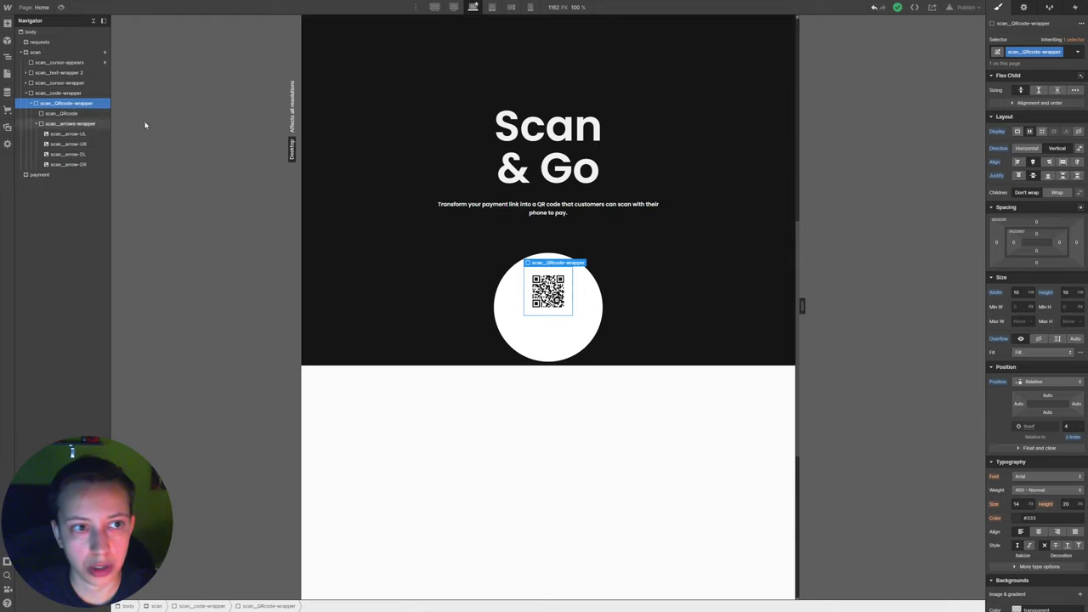
# - Add a mouse hover trigger to scan__QRcode-wrapper that starts an animation on hover
pyautogui.click(1076, 9)
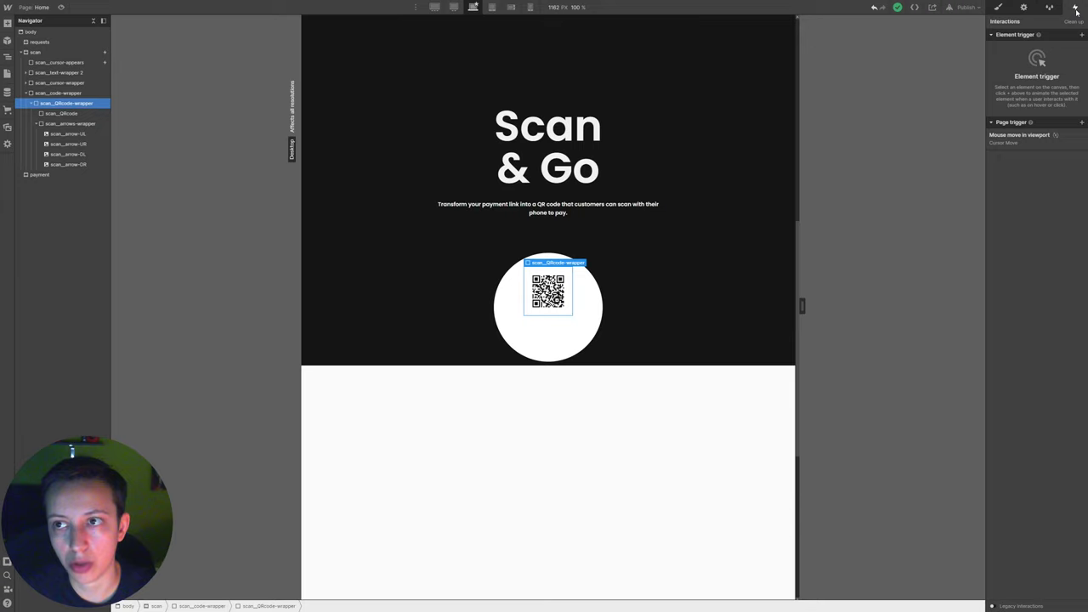
pyautogui.click(1082, 35)
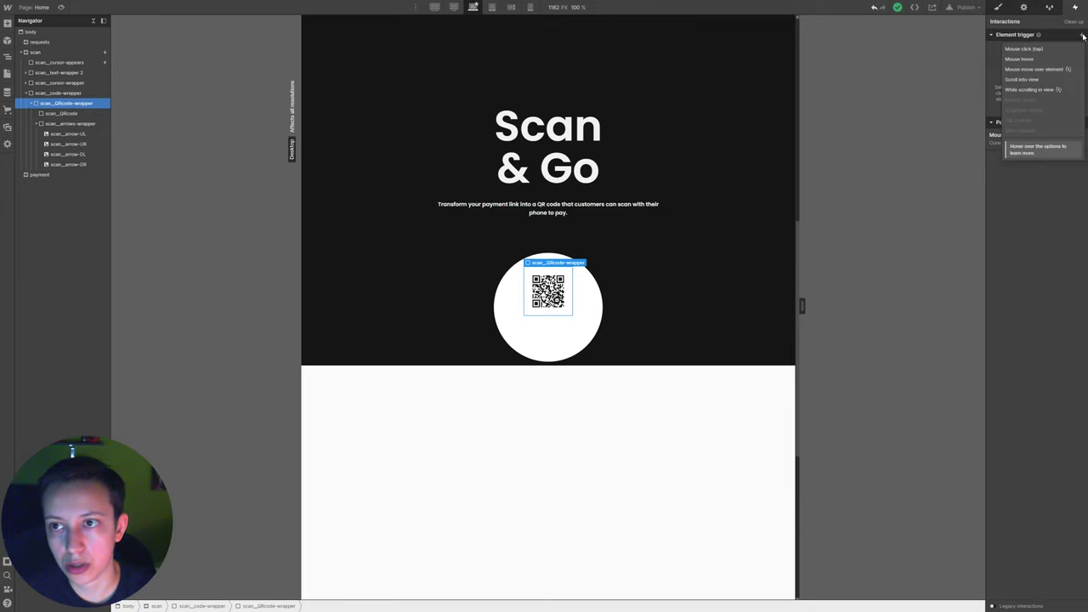
pyautogui.click(1020, 62)
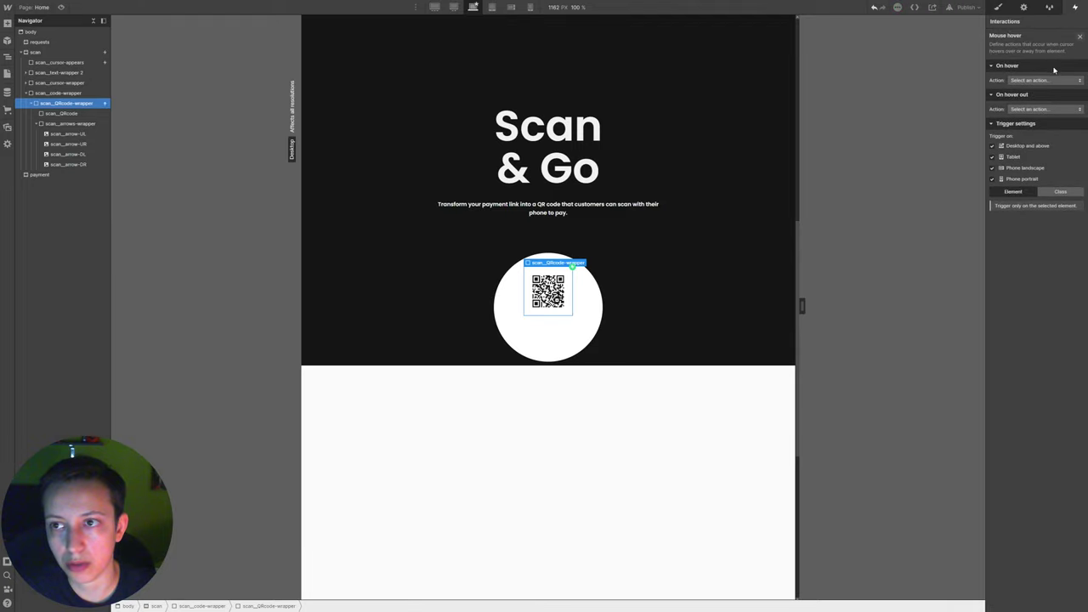
pyautogui.click(1042, 82)
pyautogui.click(1031, 101)
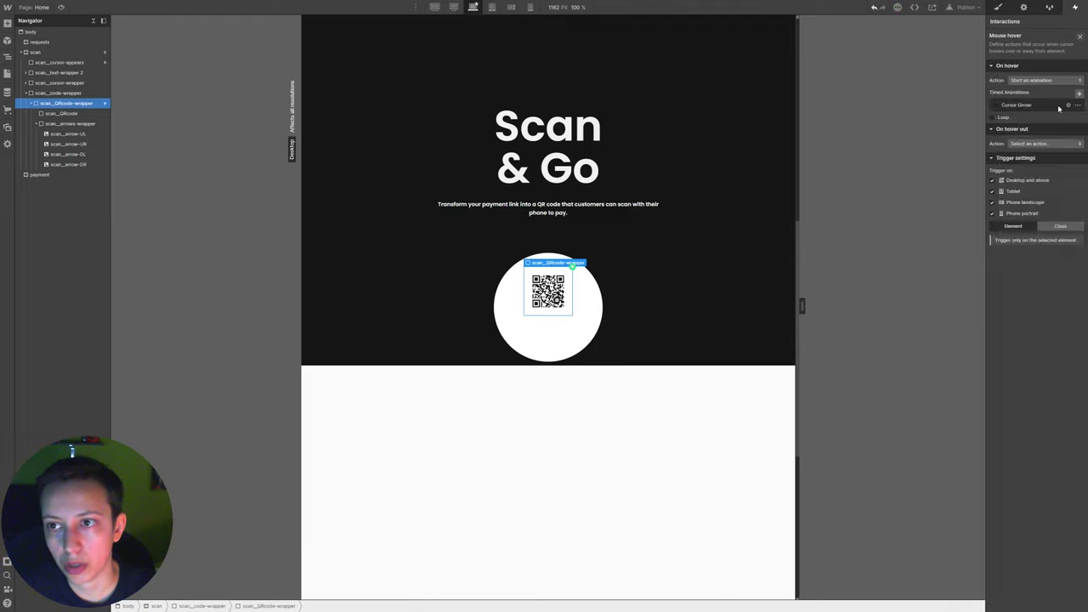
# - Create a new timed animation named "Arrow Appear / ON" for the hover action
pyautogui.click(1078, 94)
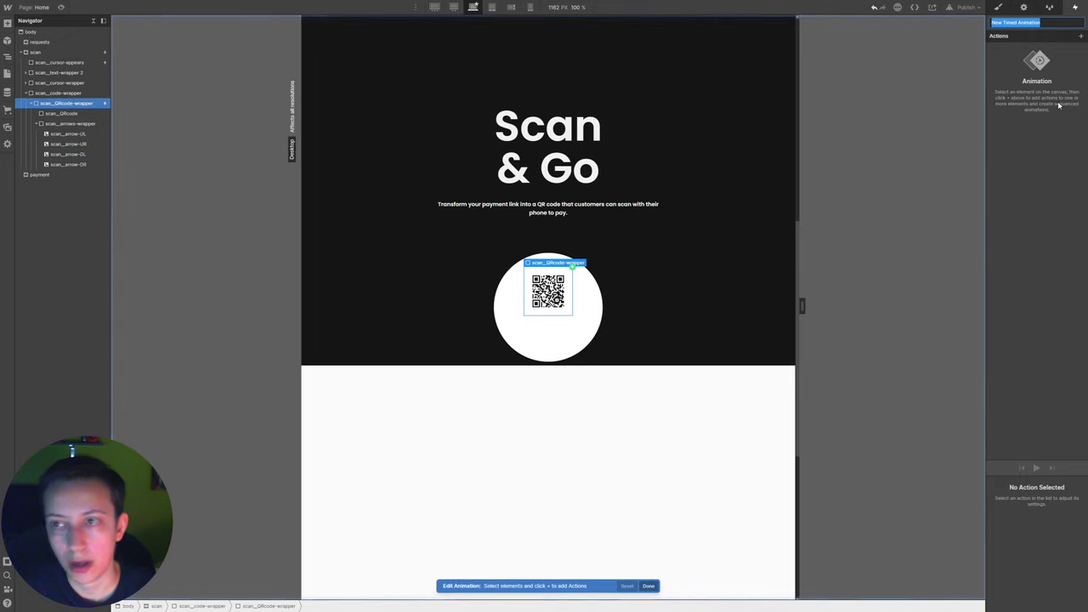
pyautogui.write('Arrow')
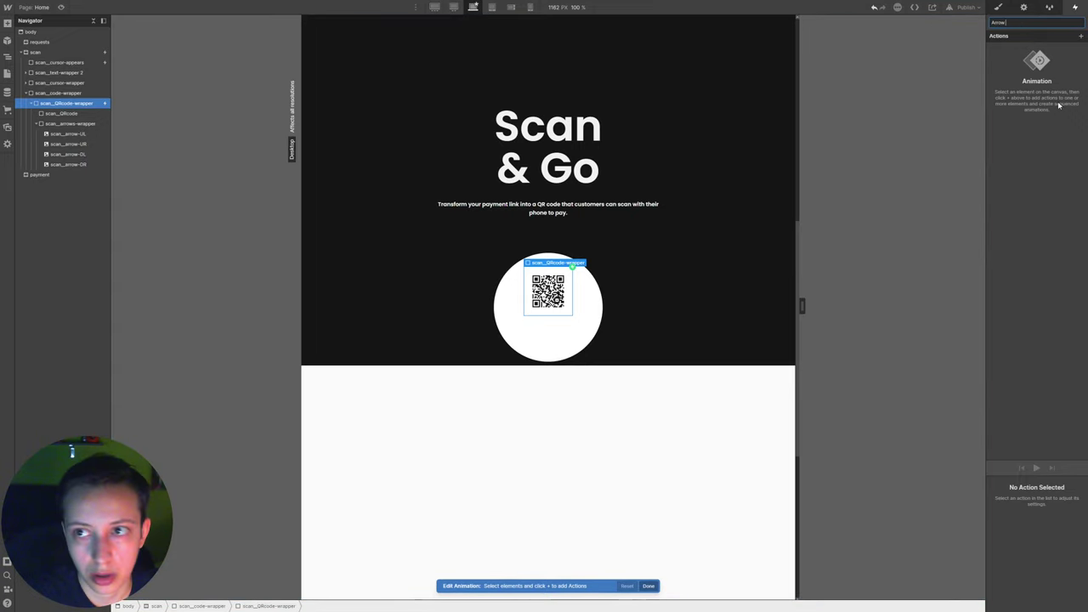
pyautogui.write(' Appea')
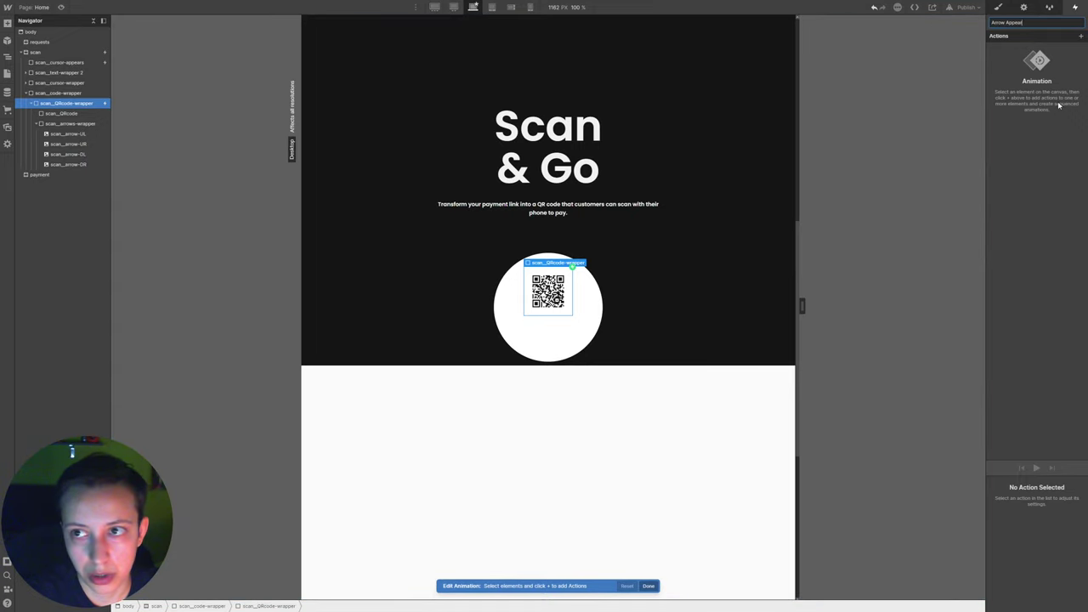
pyautogui.write('r / ON')
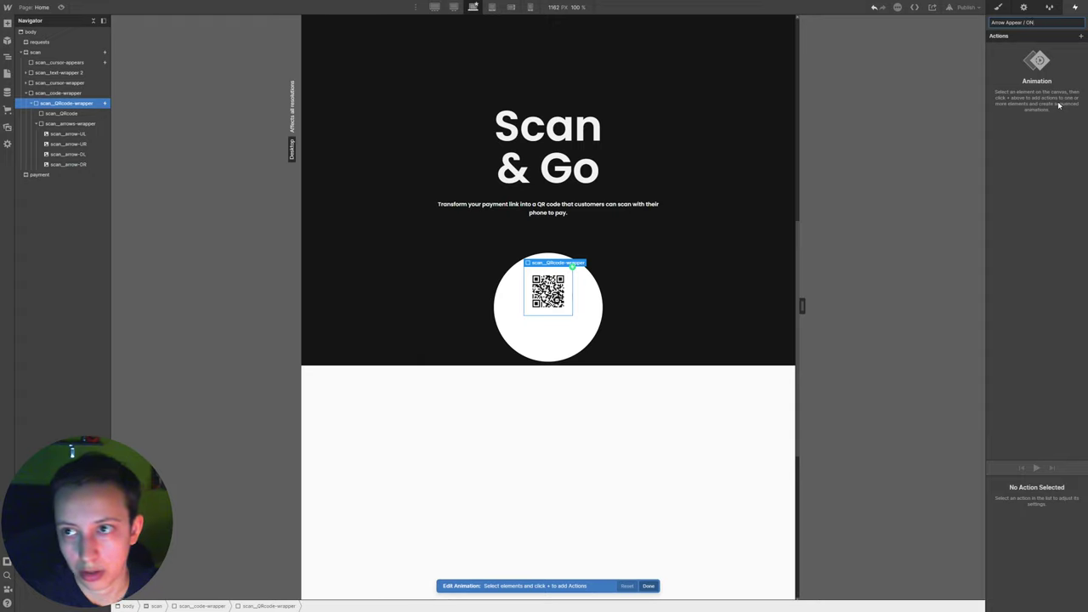
pyautogui.press('Return')
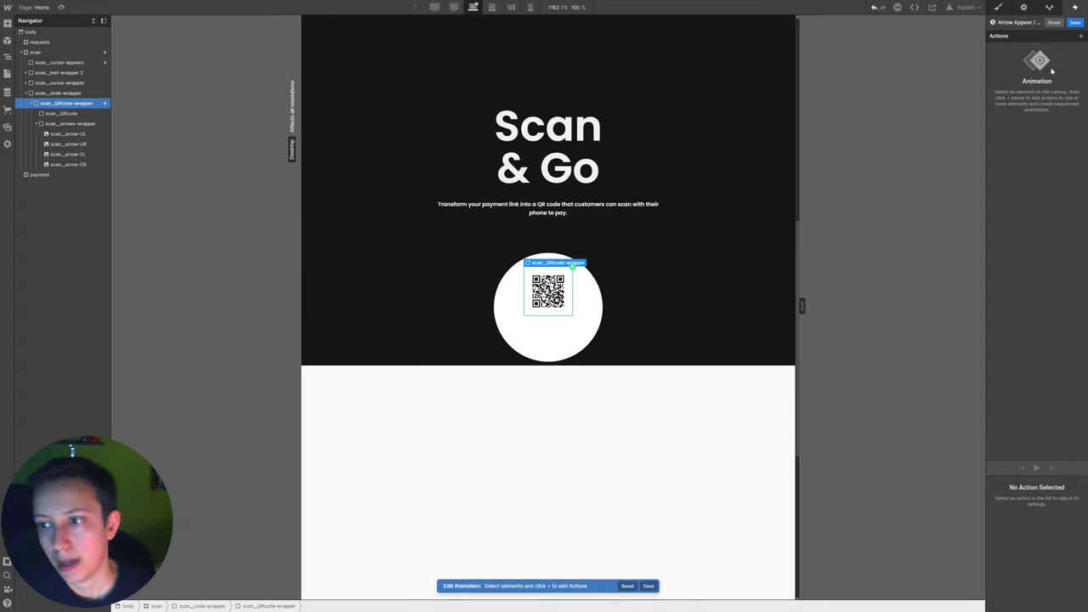
# - Add an Opacity action for scan__arrows-wrapper with a duration of 0 seconds and an opacity of 0%
pyautogui.click(72, 124)
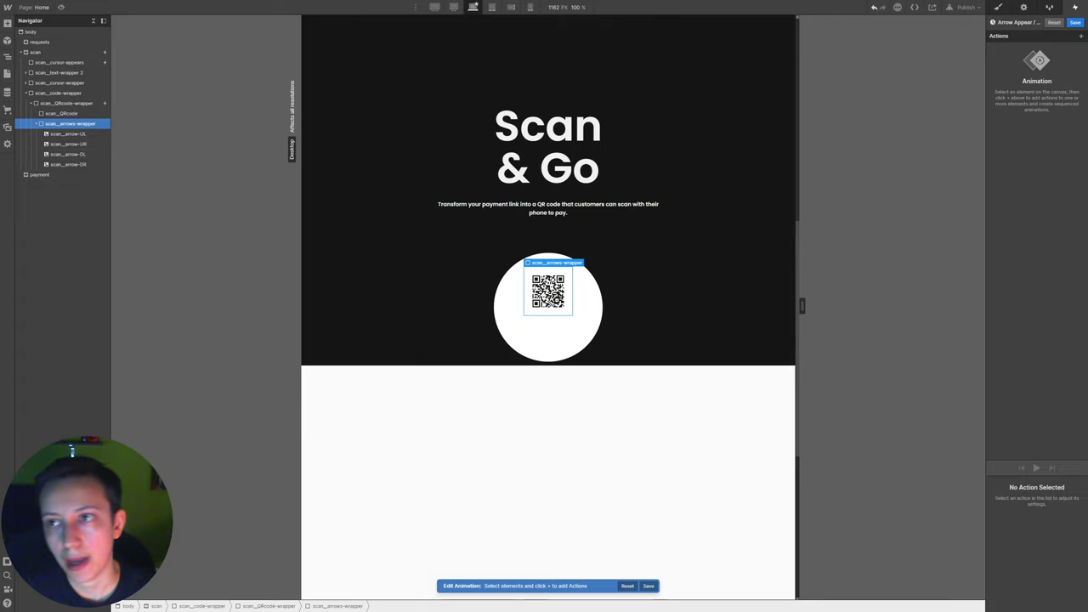
pyautogui.click(1081, 36)
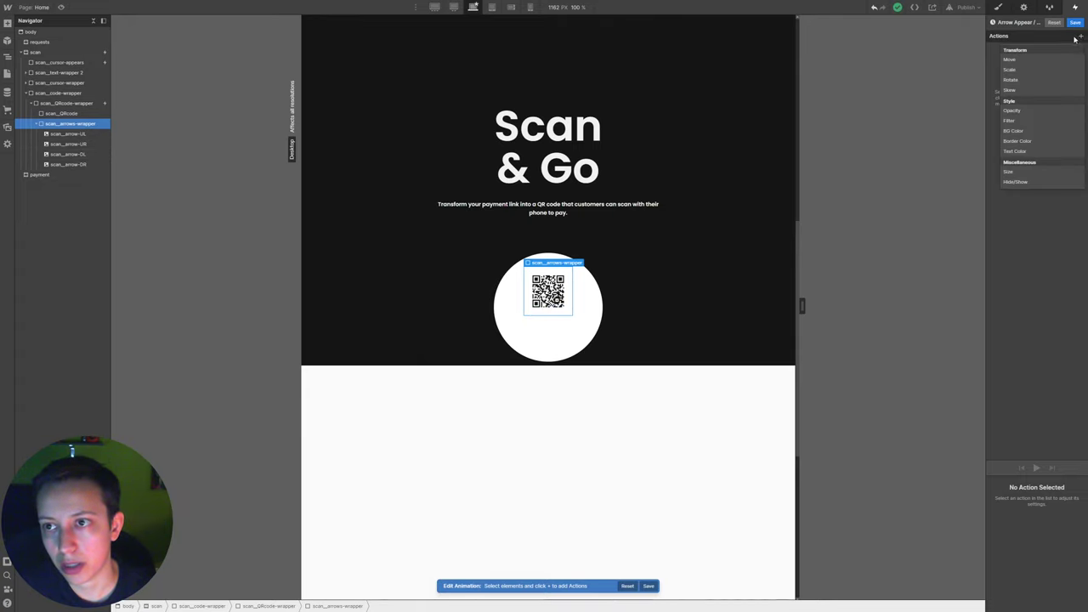
pyautogui.click(1039, 111)
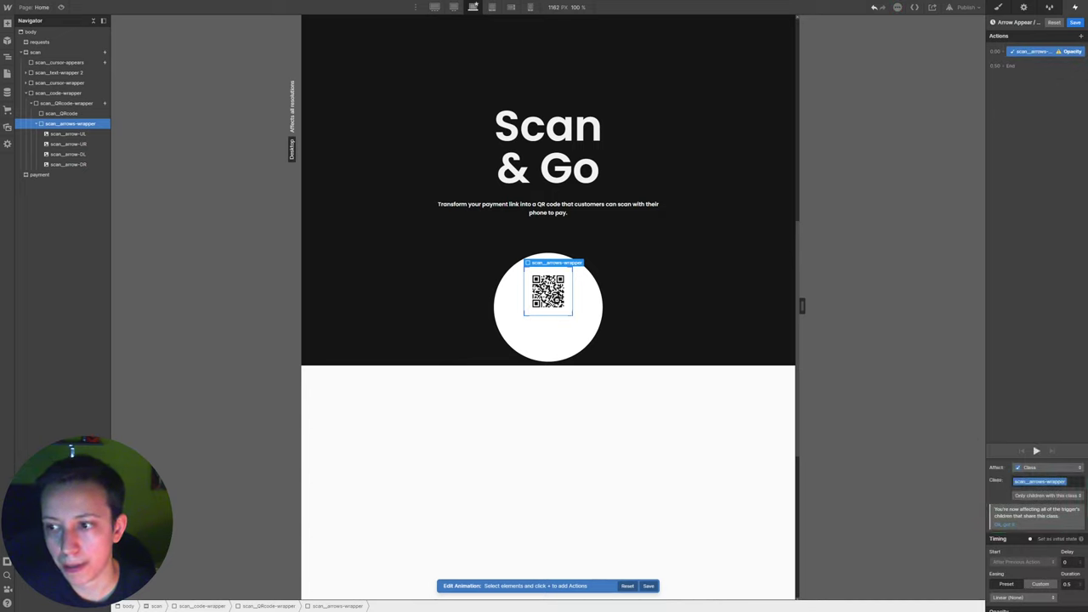
pyautogui.scroll(-1, 994, 491)
pyautogui.click(1067, 561)
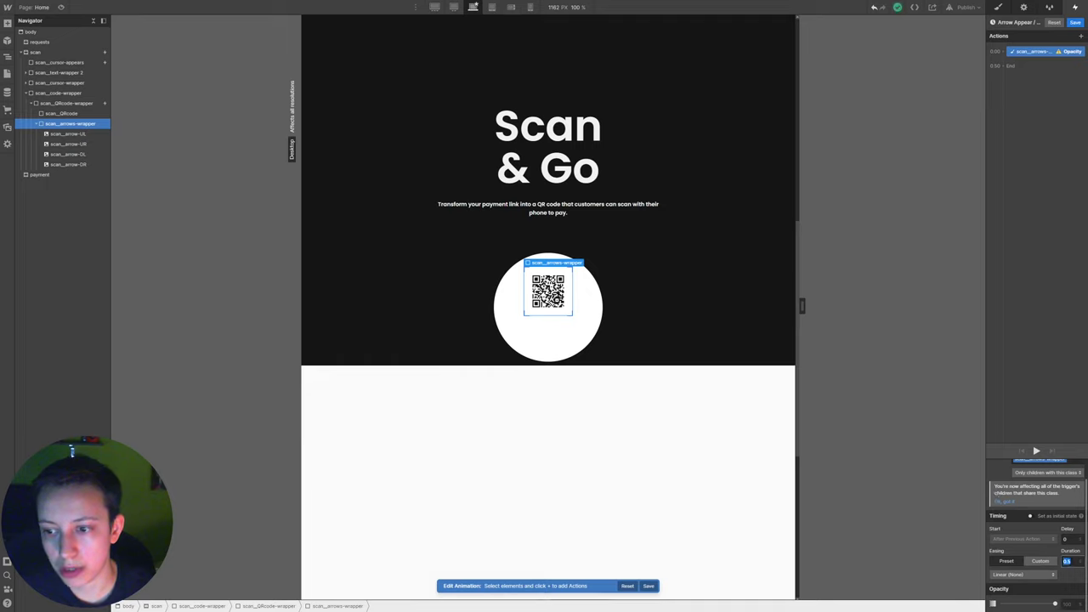
pyautogui.write('0')
pyautogui.press('Return')
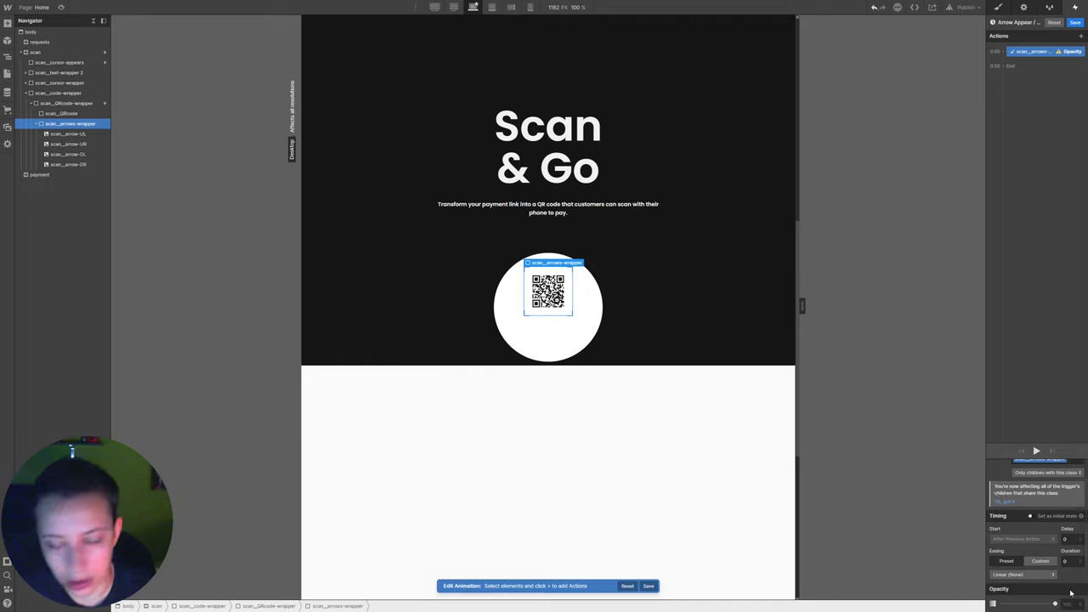
pyautogui.click(1066, 603)
pyautogui.write('0')
pyautogui.press('Return')
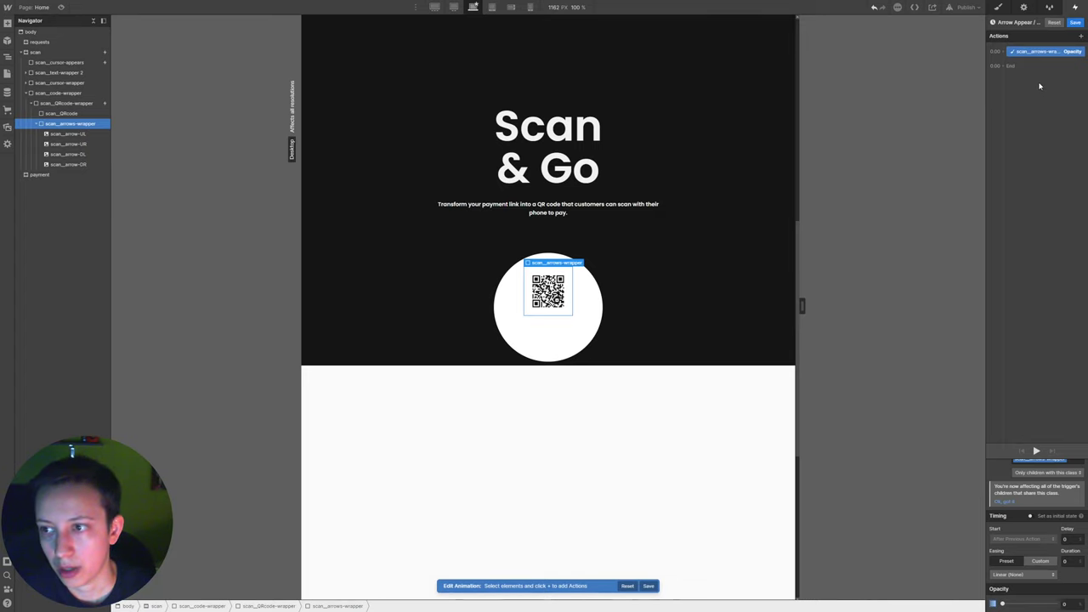
# - Add a Scale action for scan__arrows-wrapper with a duration of 0 seconds and X and Y scale of 1.1
pyautogui.click(1082, 35)
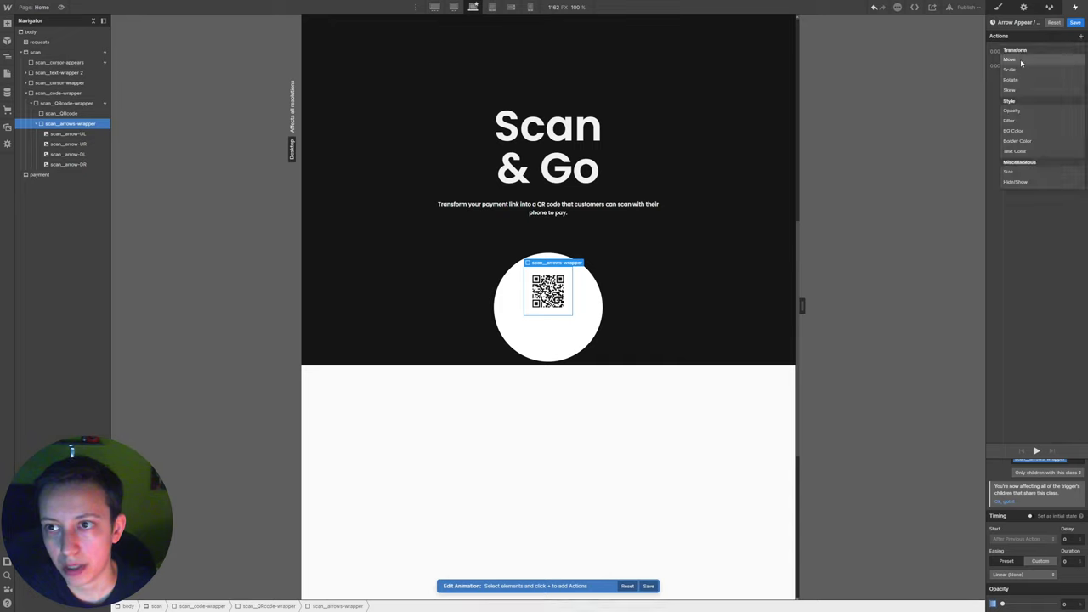
pyautogui.click(1054, 67)
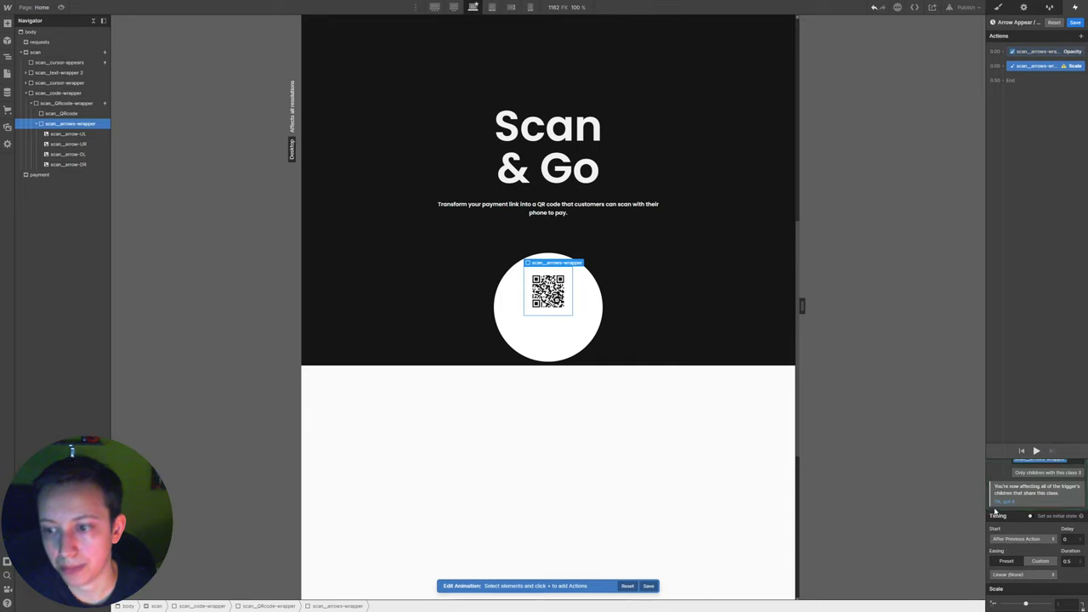
pyautogui.click(1068, 561)
pyautogui.write('0')
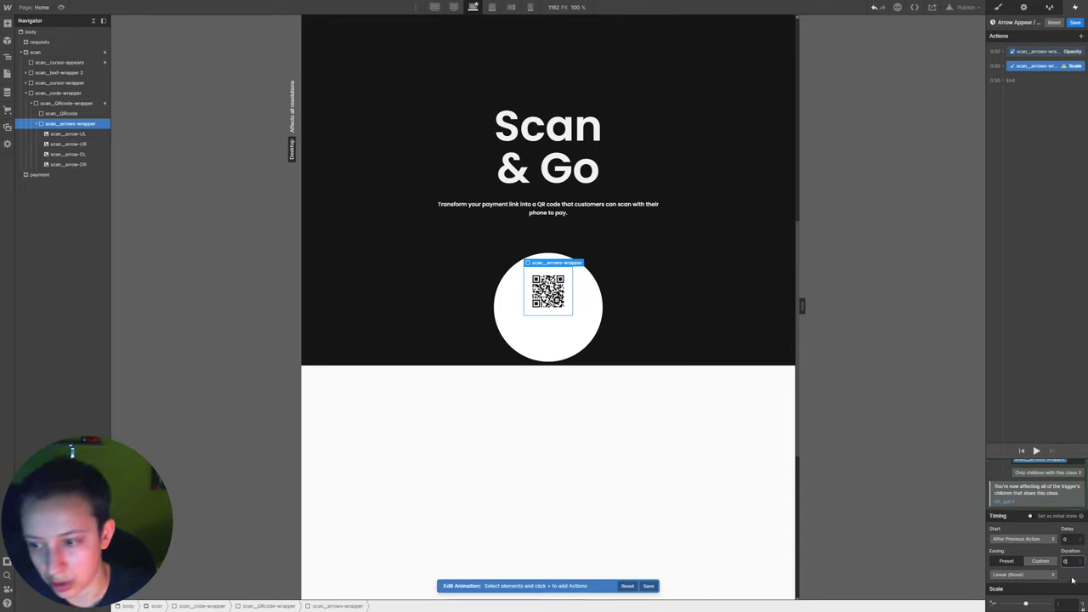
pyautogui.scroll(-1, 1072, 579)
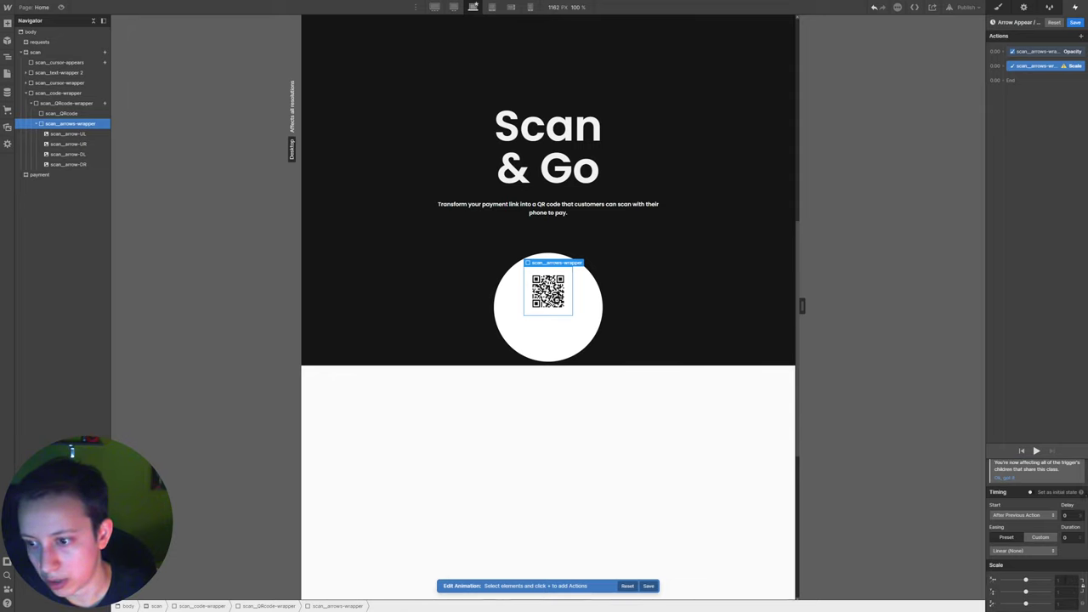
pyautogui.click(1081, 583)
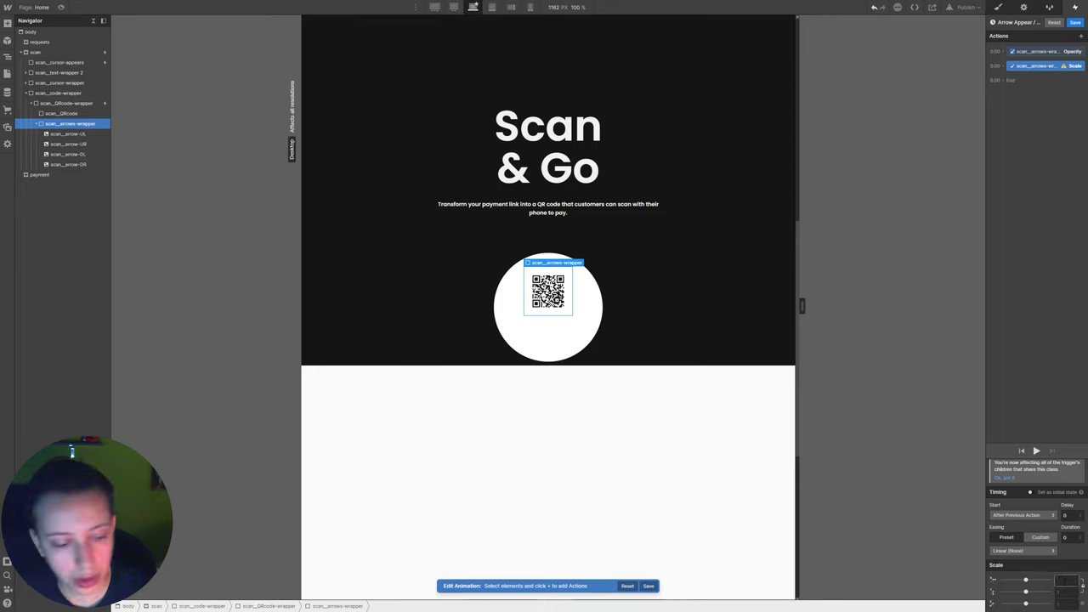
pyautogui.write('.1')
pyautogui.press('Return')
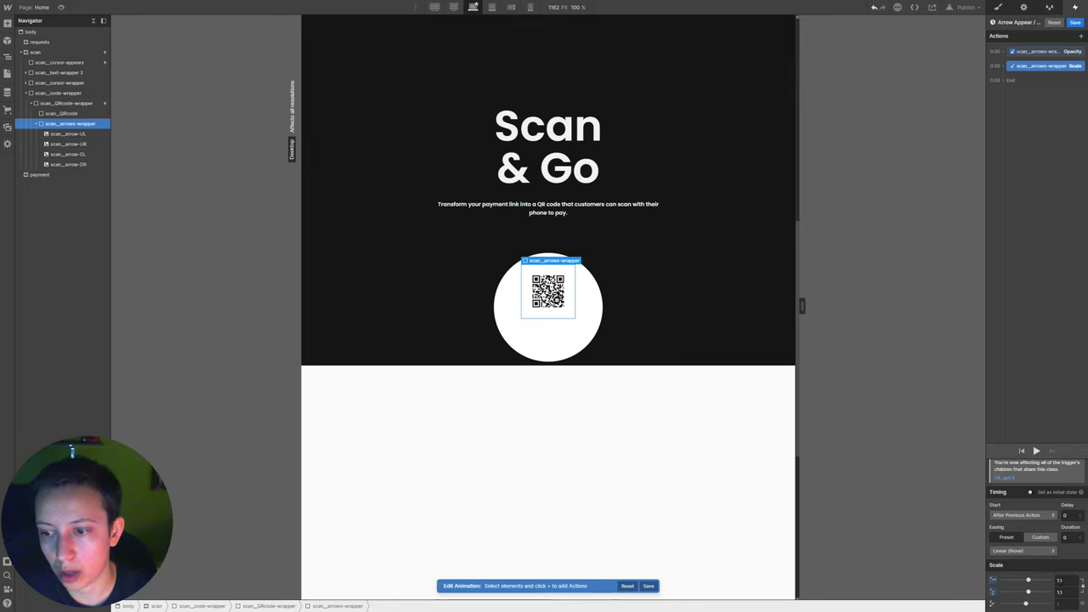
# - Duplicate the Opacity action, place the copy after the Scale action, and set it to 0.1 seconds and 100% opacity
pyautogui.rightClick(1024, 53)
pyautogui.click(1044, 82)
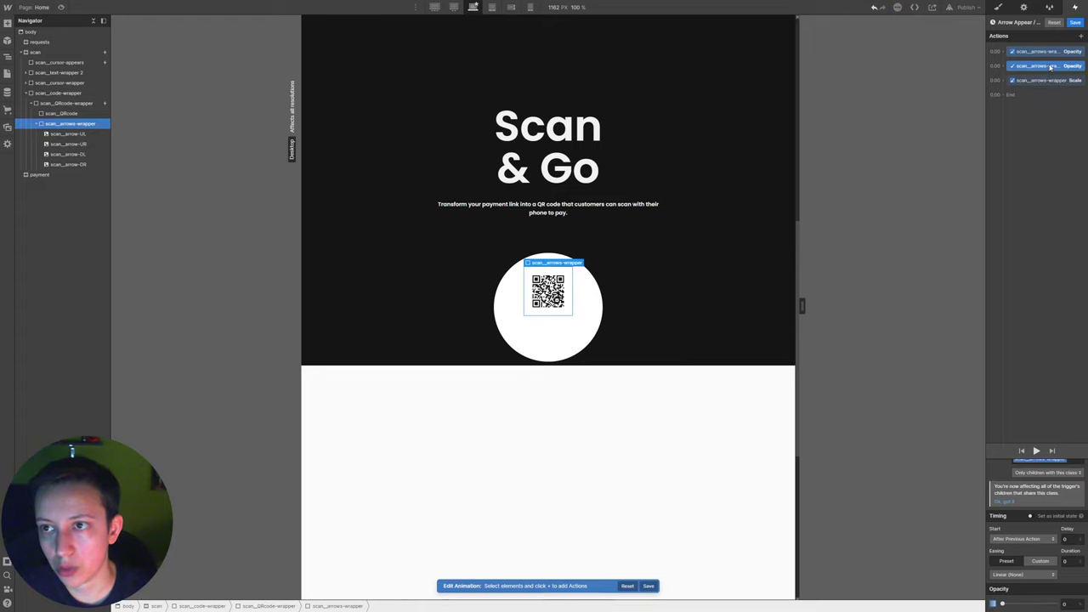
pyautogui.moveTo(1043, 67); pyautogui.dragTo(1050, 92)
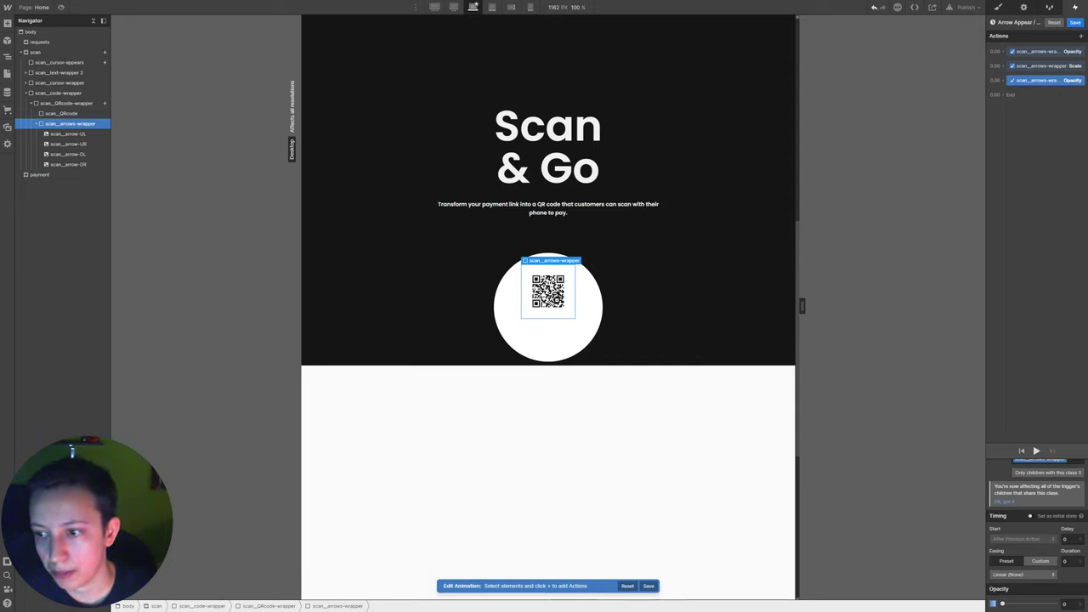
pyautogui.click(1067, 561)
pyautogui.write('1')
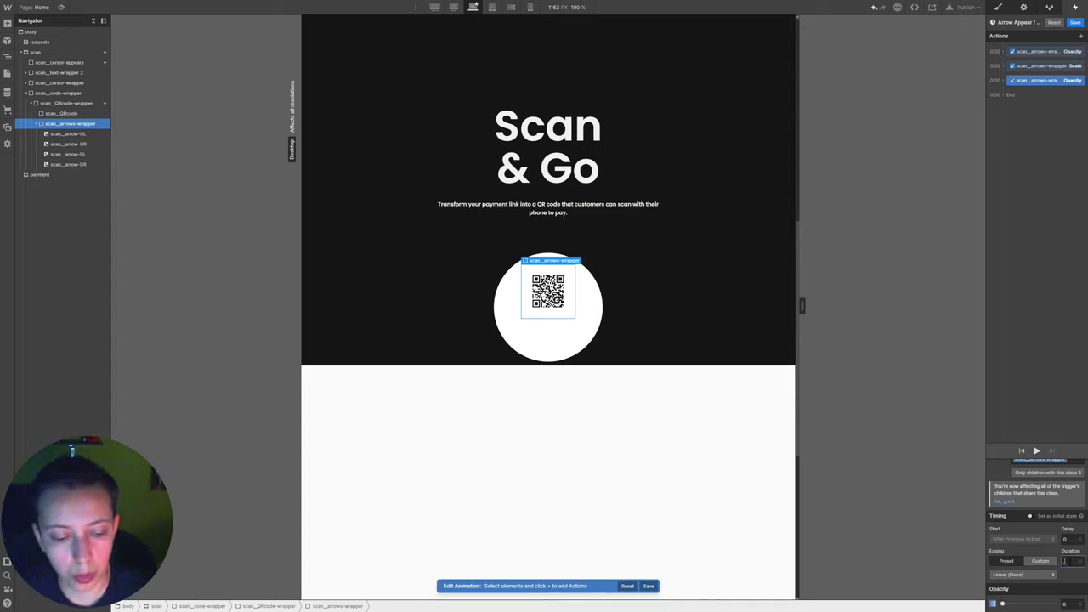
pyautogui.press('Return')
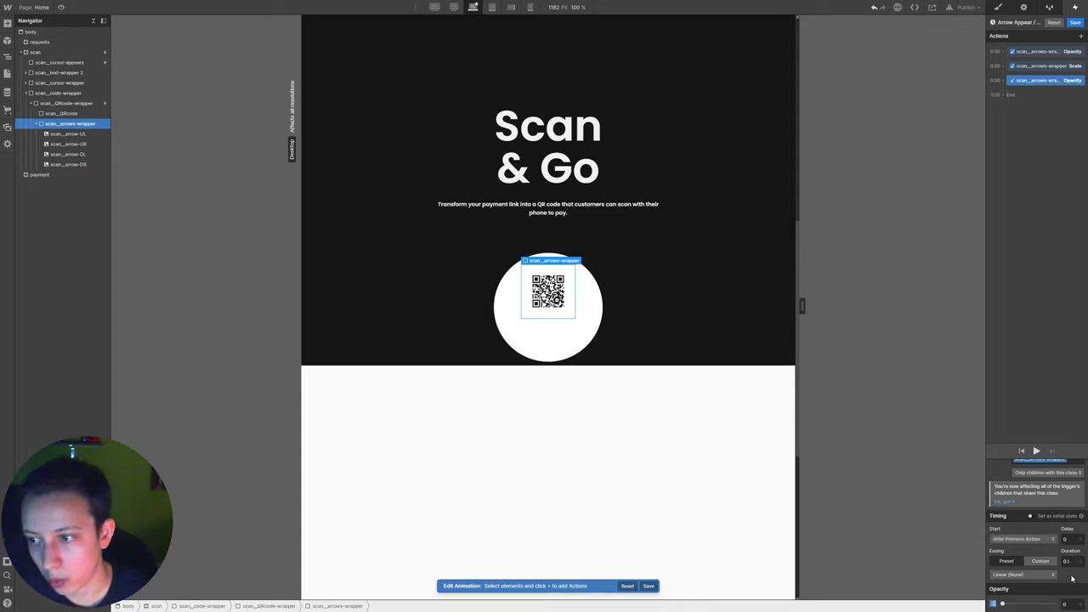
pyautogui.click(1064, 603)
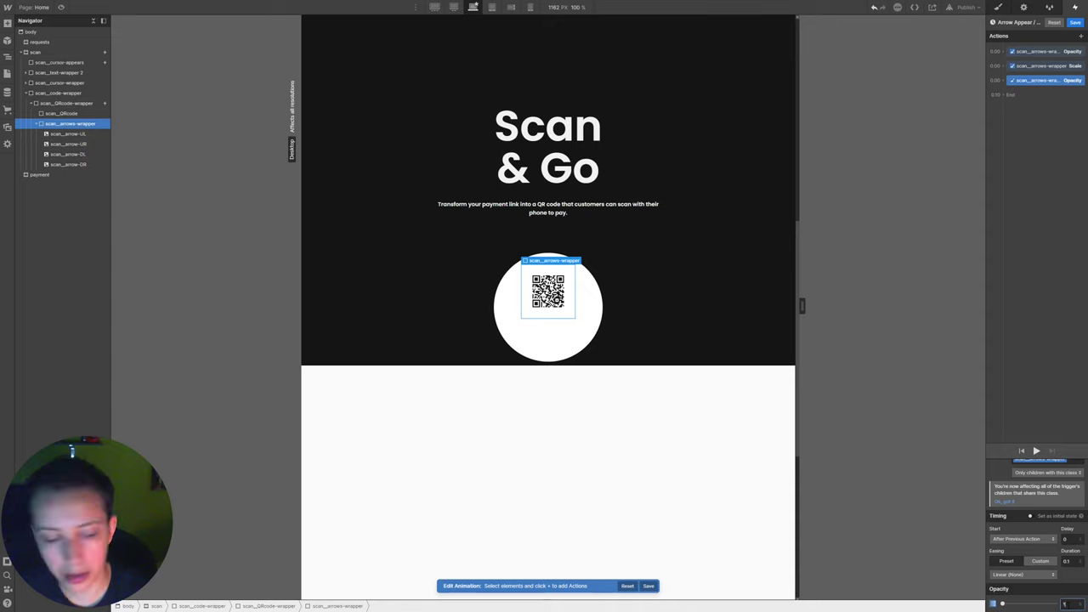
pyautogui.press('Return')
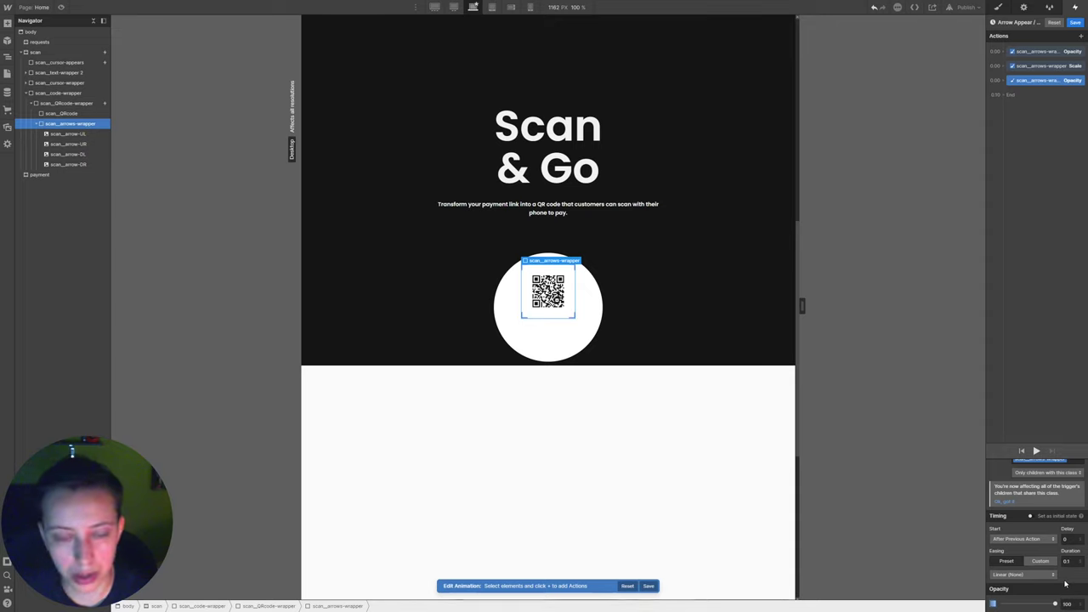
# - Duplicate the Scale action to run with the second Opacity action, with a duration of 0.1 seconds and a scale of 0.9
pyautogui.click(1036, 68)
pyautogui.hotkey('ctrl', 'c')
pyautogui.hotkey('ctrl', 'v')
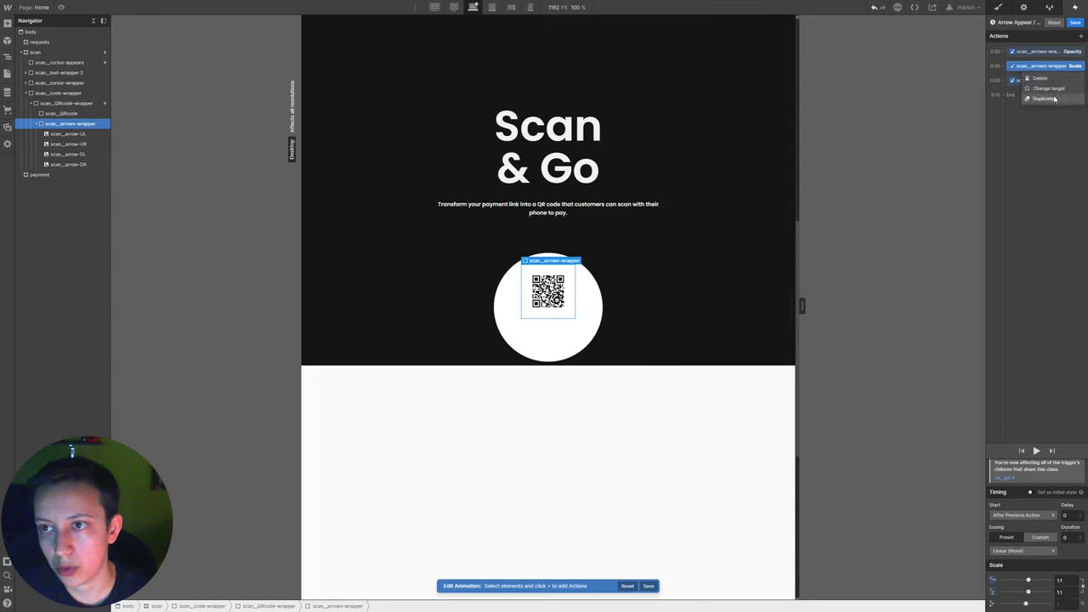
pyautogui.moveTo(1043, 81)
pyautogui.mouseDown()
pyautogui.moveTo(1039, 102)
pyautogui.moveTo(1052, 99)
pyautogui.mouseUp()
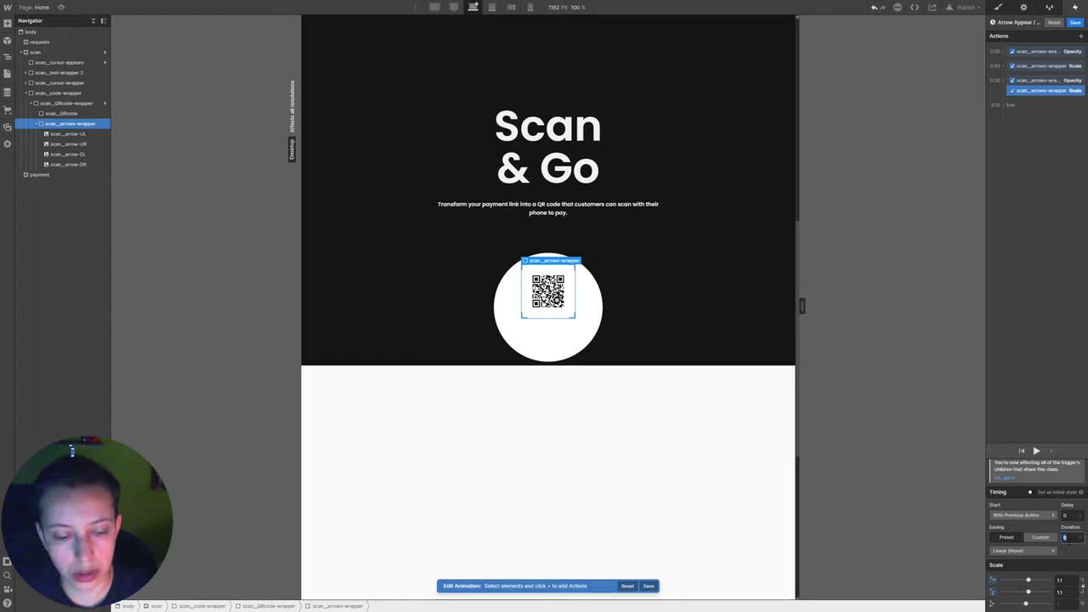
pyautogui.click(1037, 81)
pyautogui.click(1038, 90)
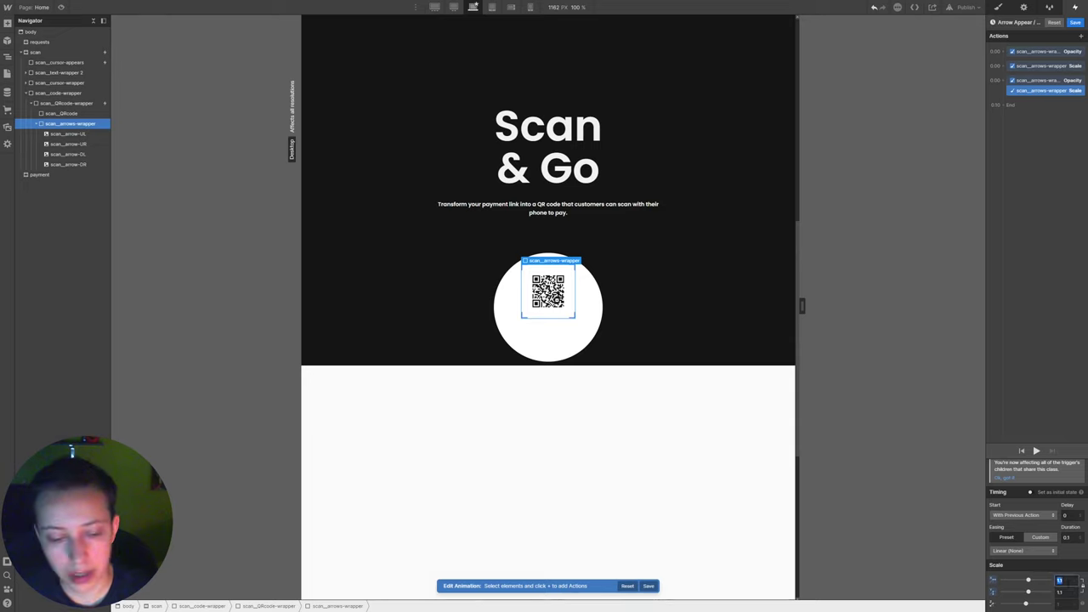
pyautogui.write('1')
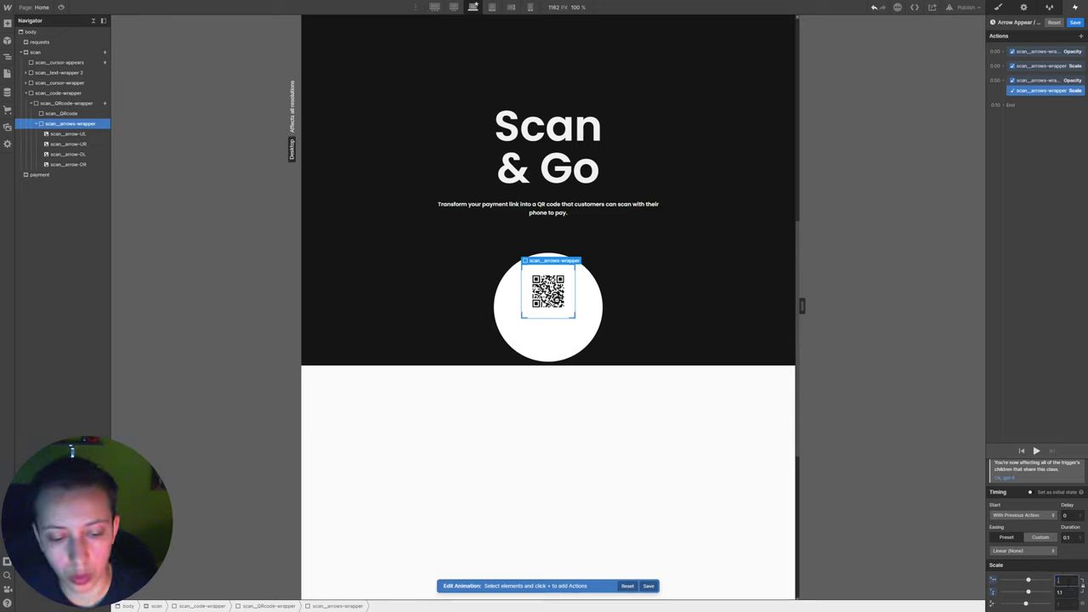
pyautogui.click(1071, 556)
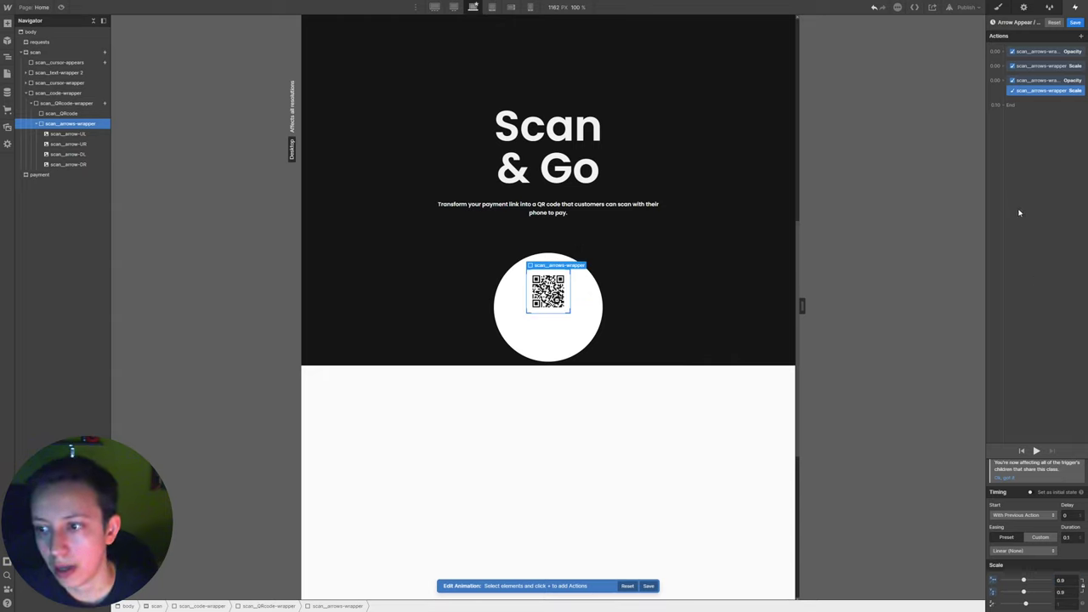
# - Duplicate the 0.9 Scale action to run after the previous action, with a duration of 0.2 seconds and X and Y scale of 1
pyautogui.moveTo(1036, 93)
pyautogui.mouseDown()
pyautogui.moveTo(1036, 120)
pyautogui.moveTo(1039, 107)
pyautogui.mouseUp()
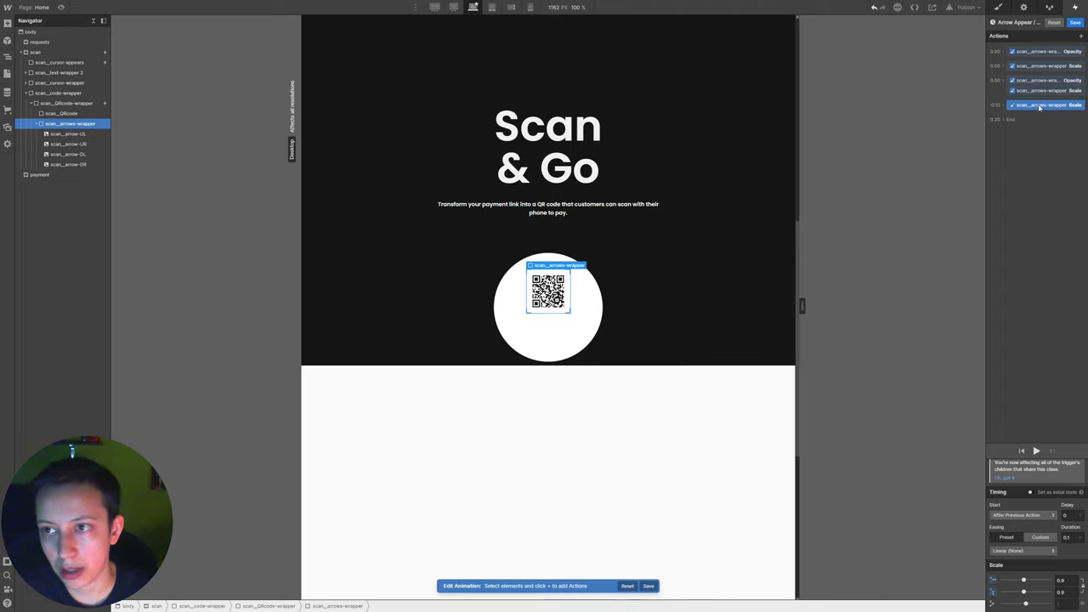
pyautogui.click(1066, 537)
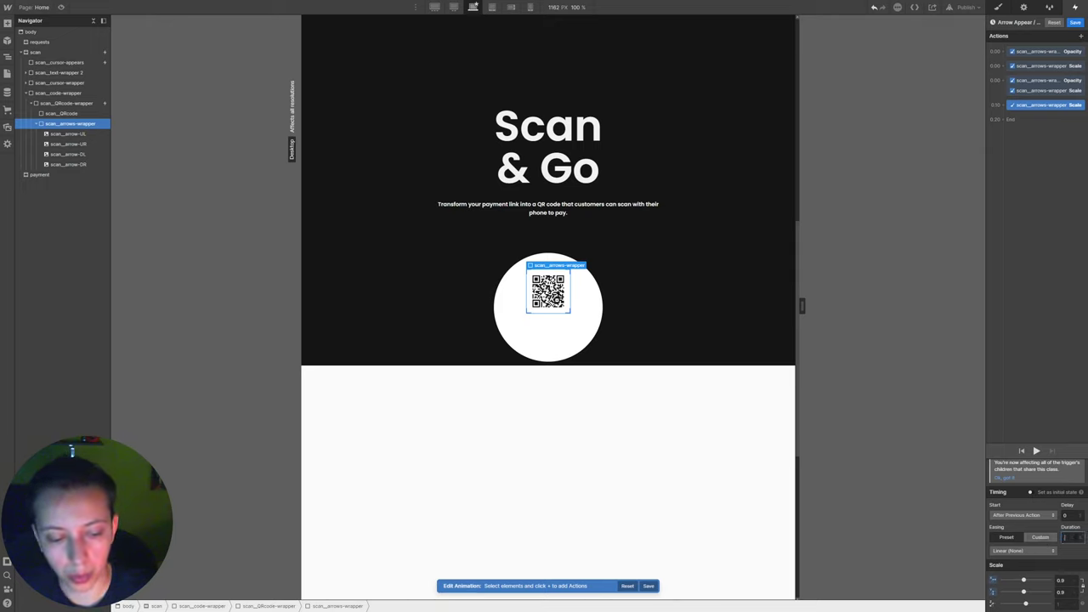
pyautogui.write('0.2')
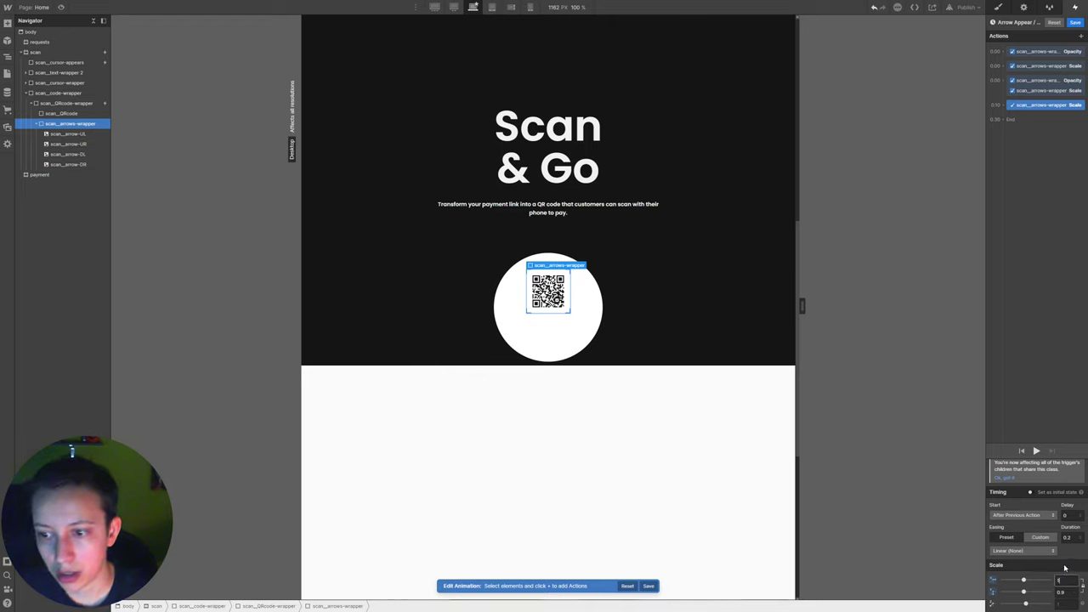
pyautogui.press('Return')
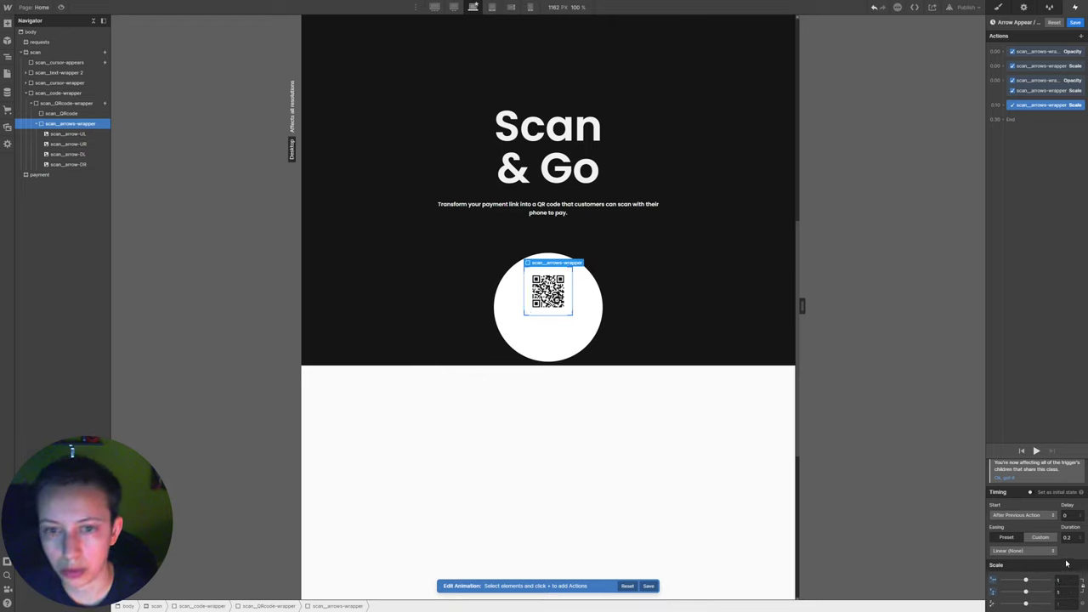
# - Check the Scale actions in sequence, save the Arrow Appear / ON animation, and preview it
pyautogui.click(1047, 65)
pyautogui.click(1059, 90)
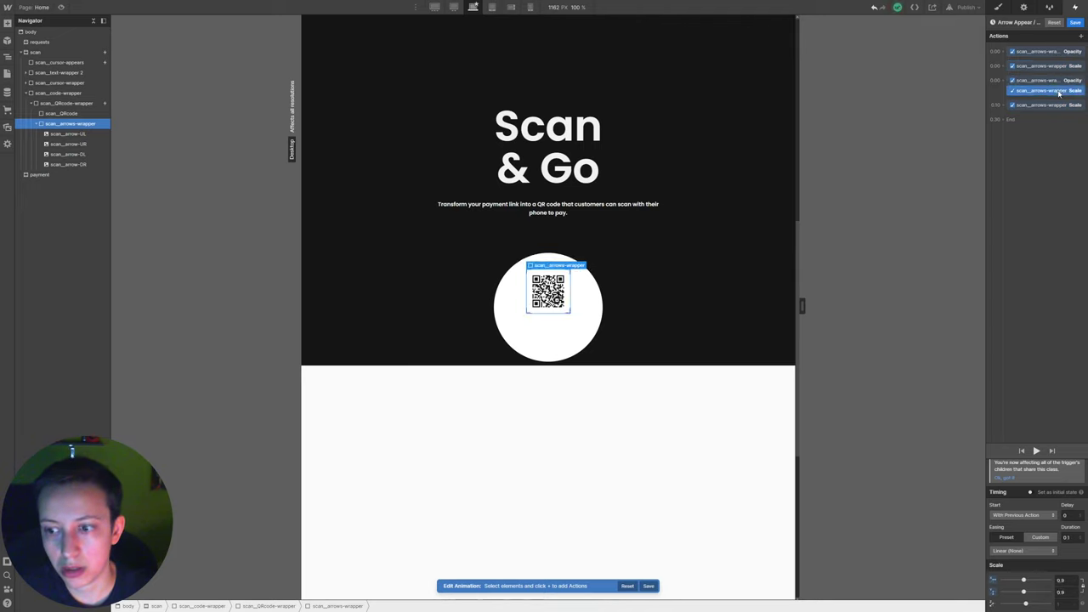
pyautogui.click(1051, 105)
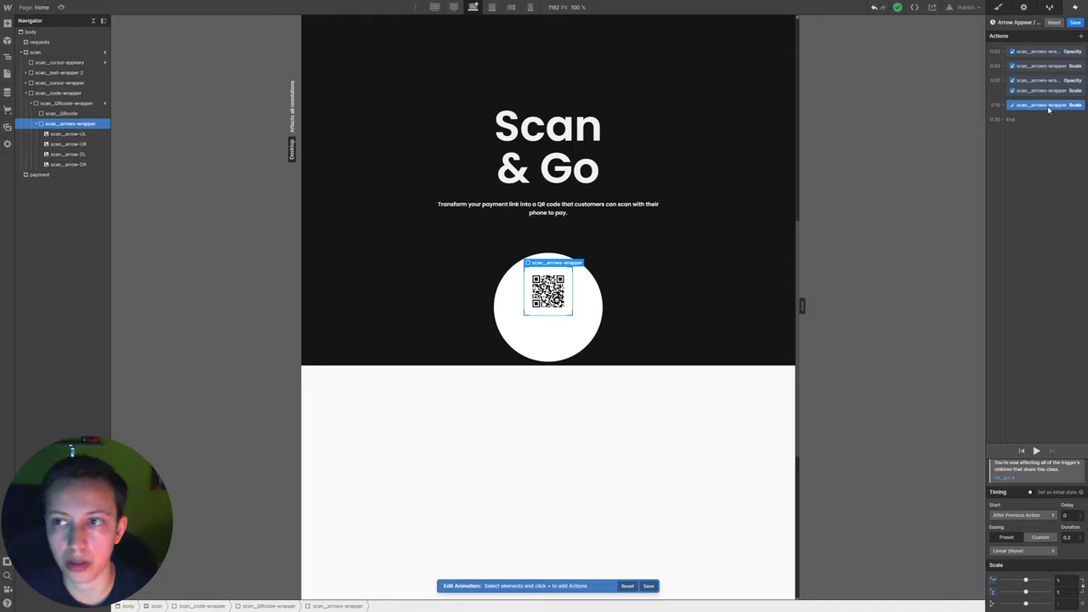
pyautogui.click(1076, 23)
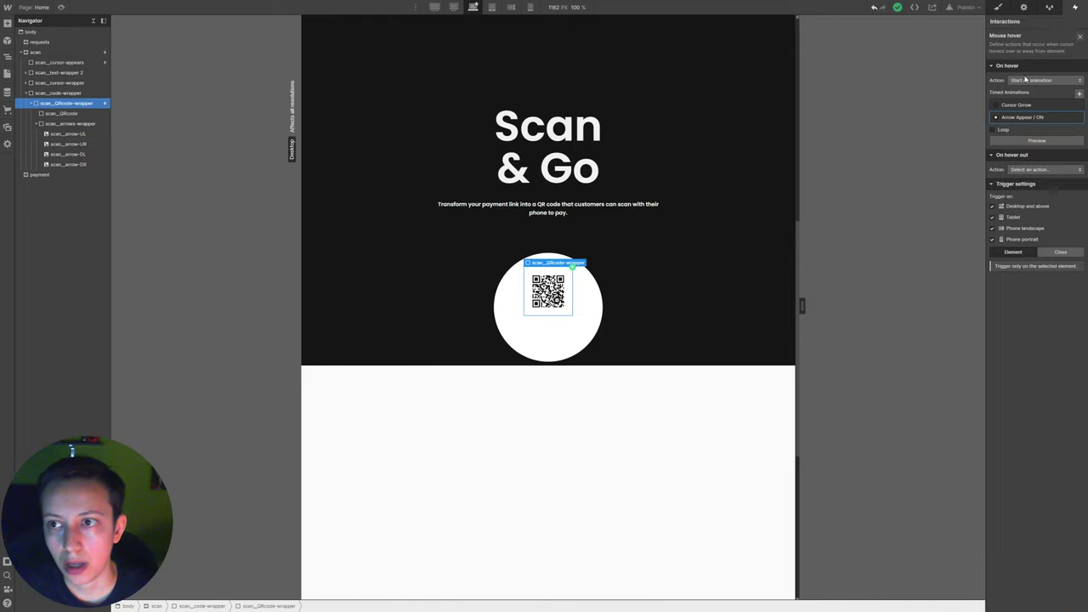
pyautogui.click(1035, 142)
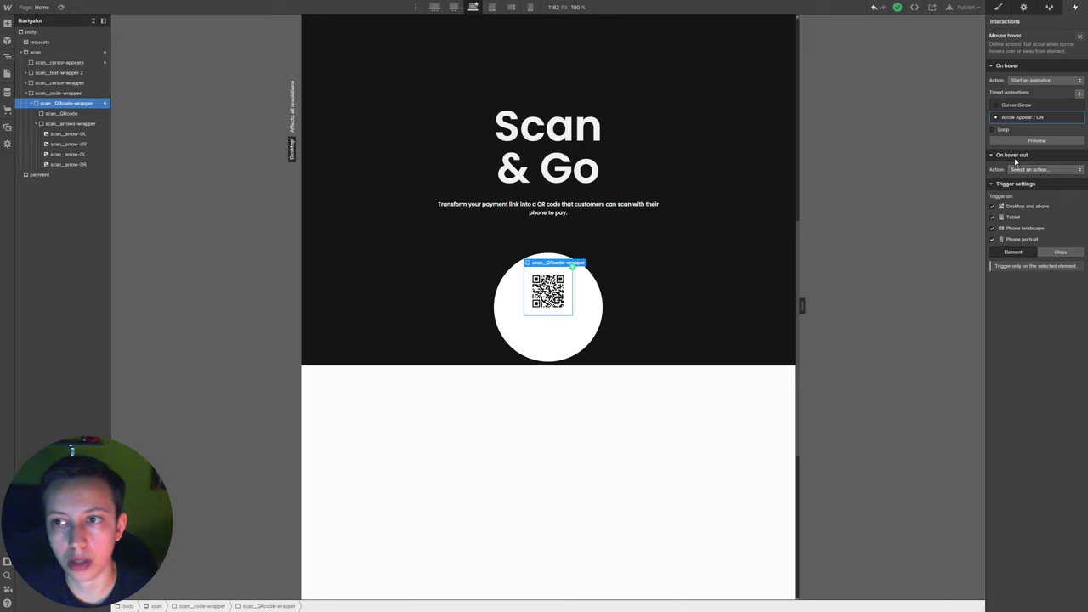
# - Make hover out start an animation, using a duplicate of Arrow Appear / ON renamed Arrow Appear / OFF
pyautogui.click(1035, 169)
pyautogui.click(1059, 204)
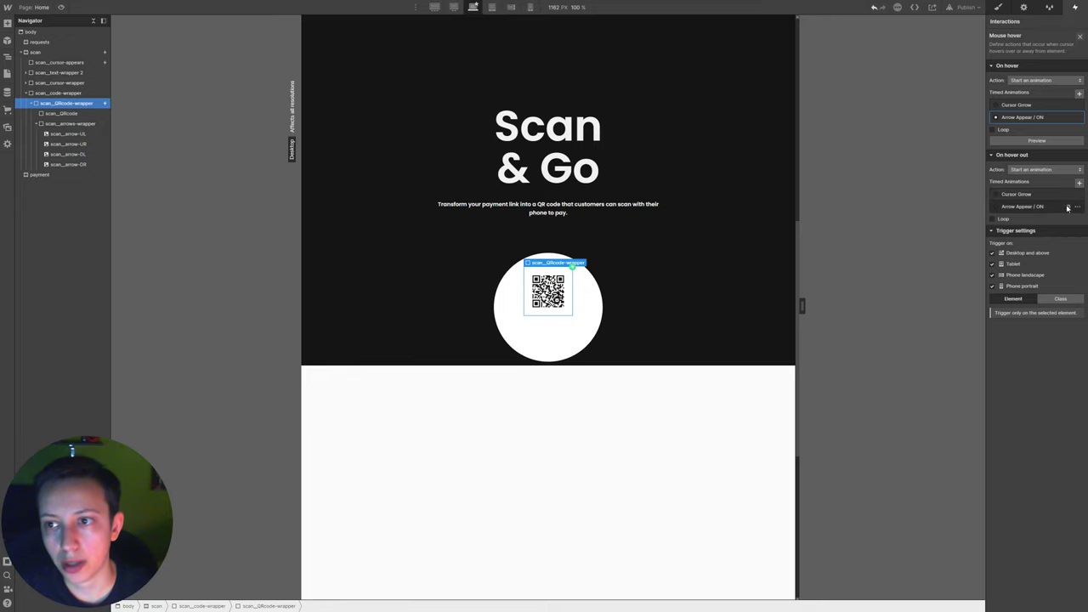
pyautogui.click(1078, 206)
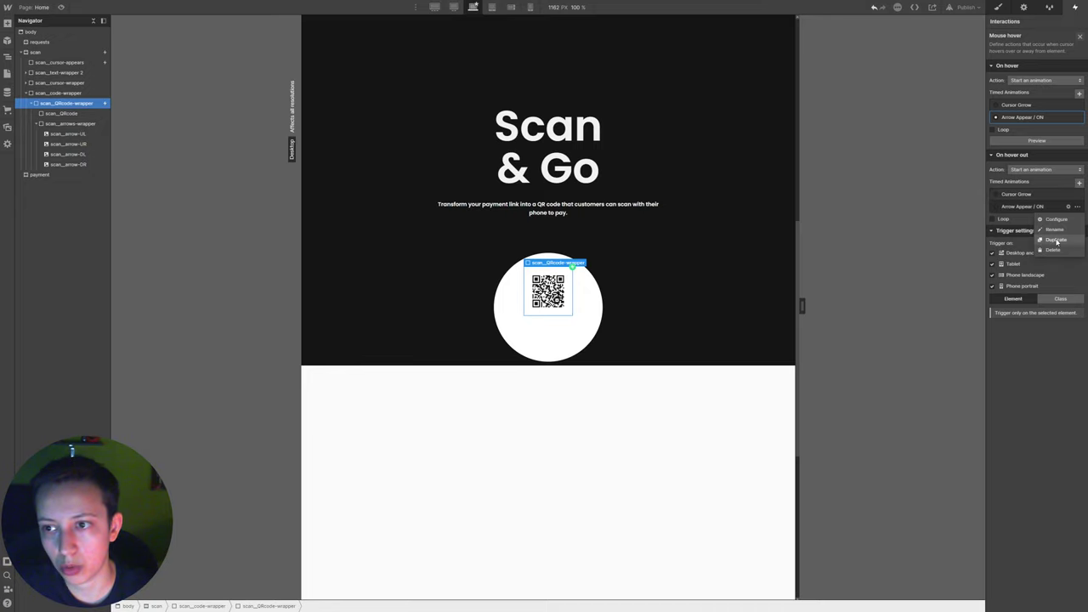
pyautogui.click(1053, 241)
pyautogui.click(1069, 231)
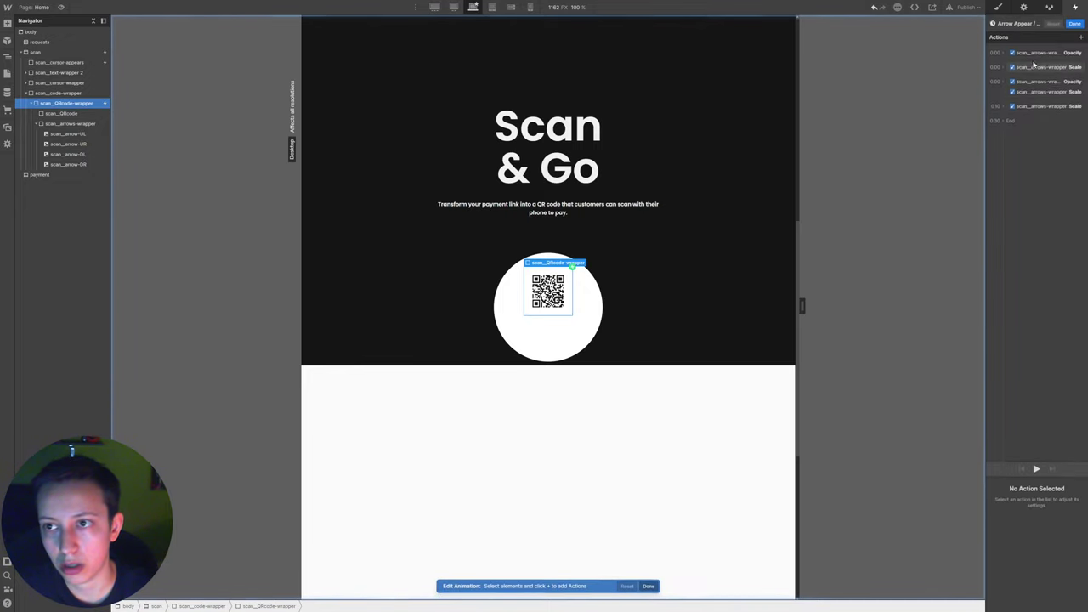
pyautogui.click(1022, 23)
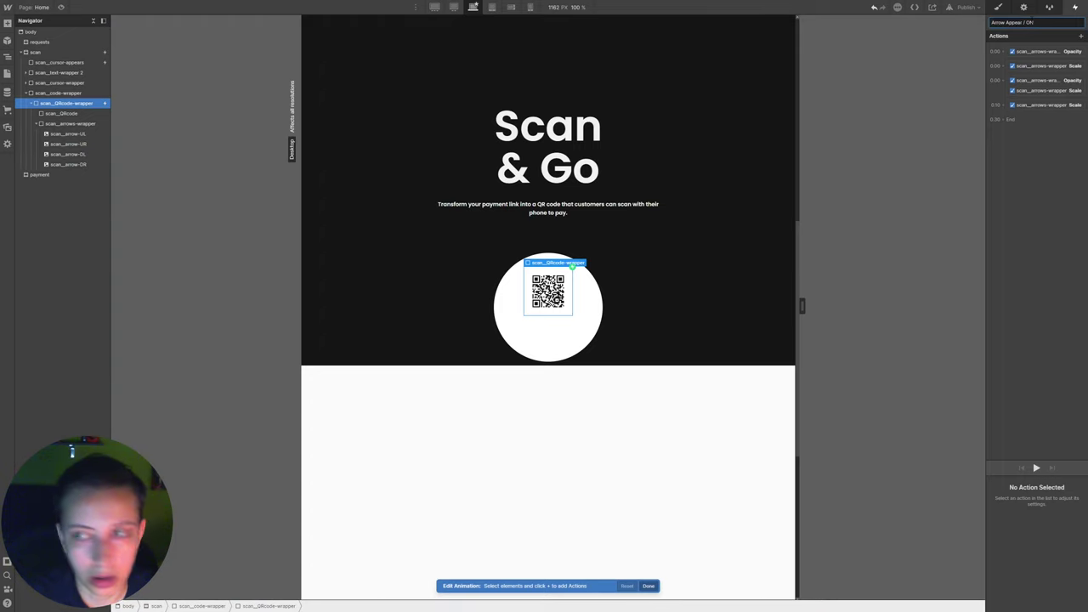
pyautogui.press('Return')
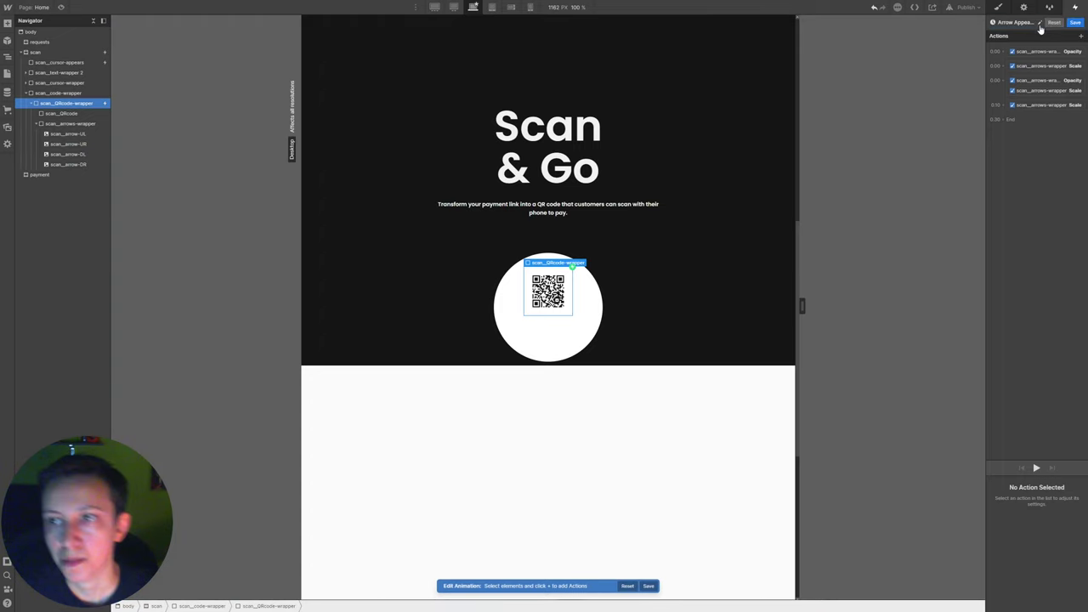
# - Delete every action in Arrow Appear / OFF except the first Opacity action, and save the animation
pyautogui.click(1041, 105)
pyautogui.keyDown('shift'); pyautogui.click(1038, 65); pyautogui.keyUp('shift')
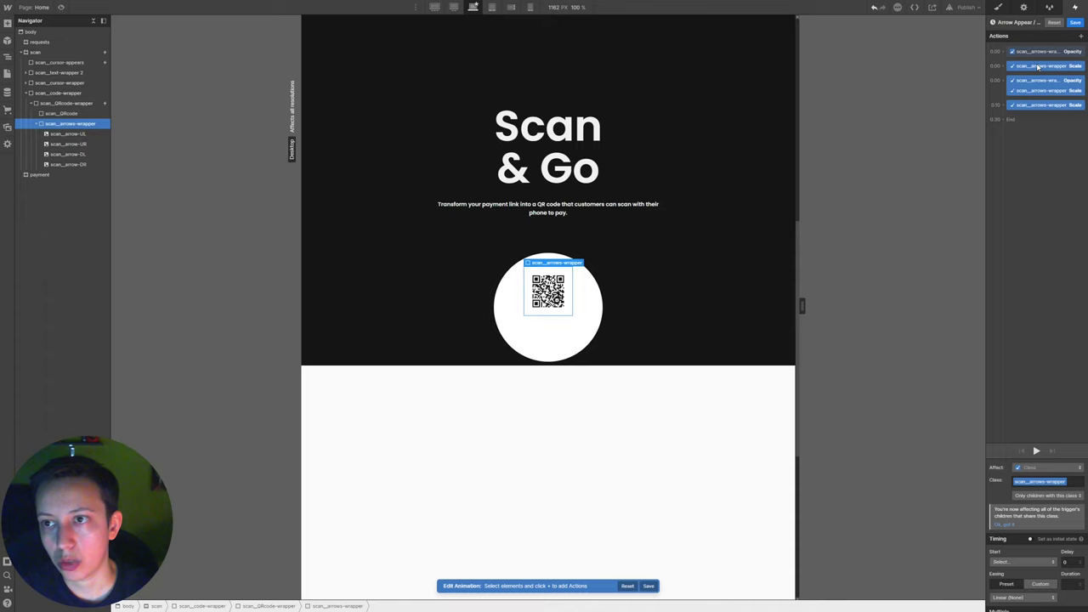
pyautogui.press('Delete')
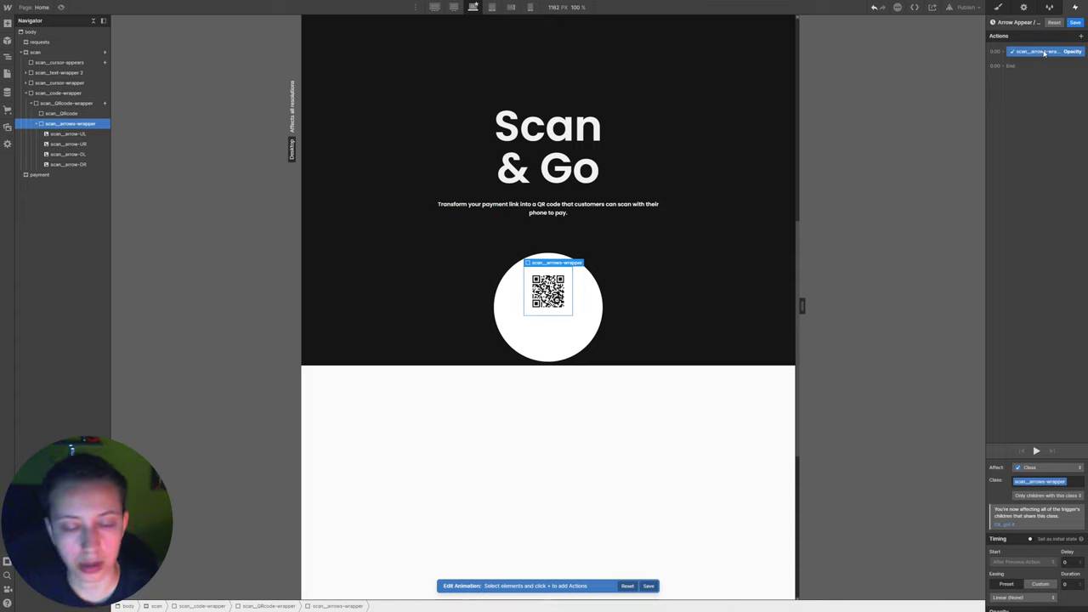
pyautogui.scroll(-1, 1011, 510)
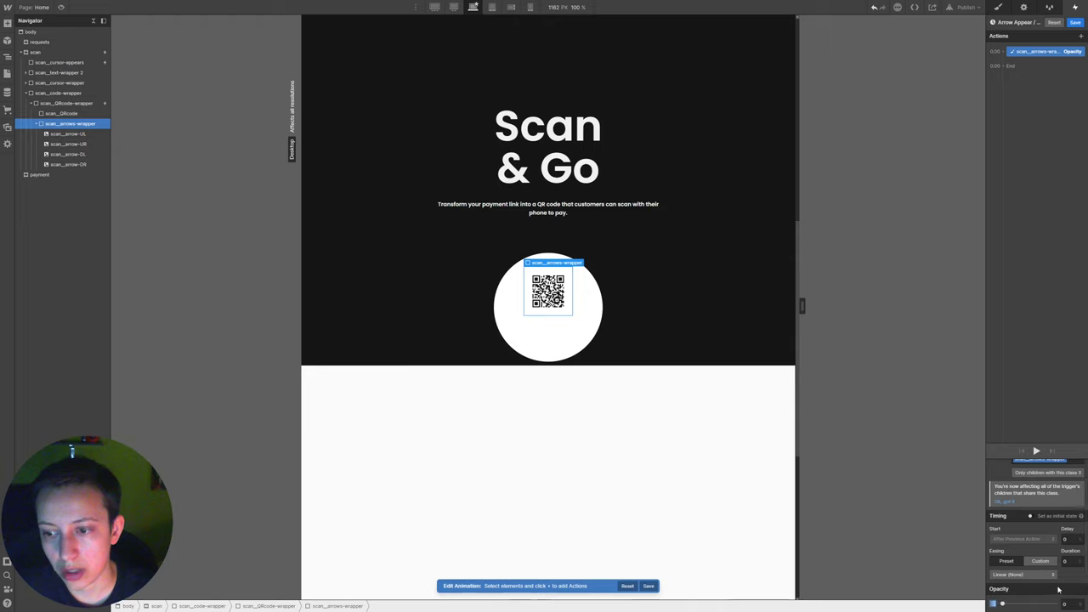
pyautogui.scroll(1, 1029, 510)
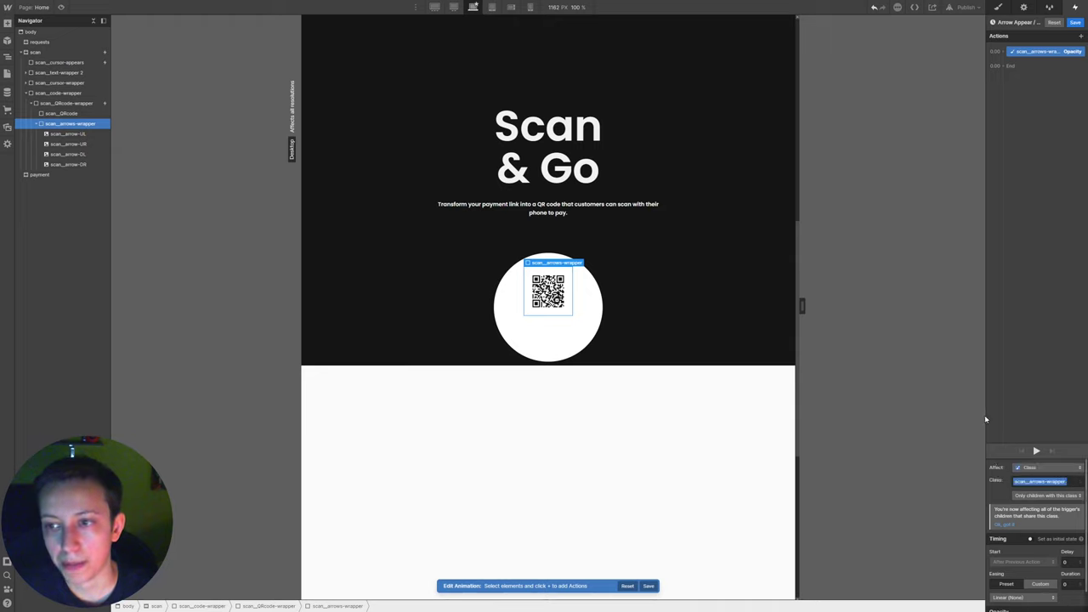
pyautogui.click(1075, 22)
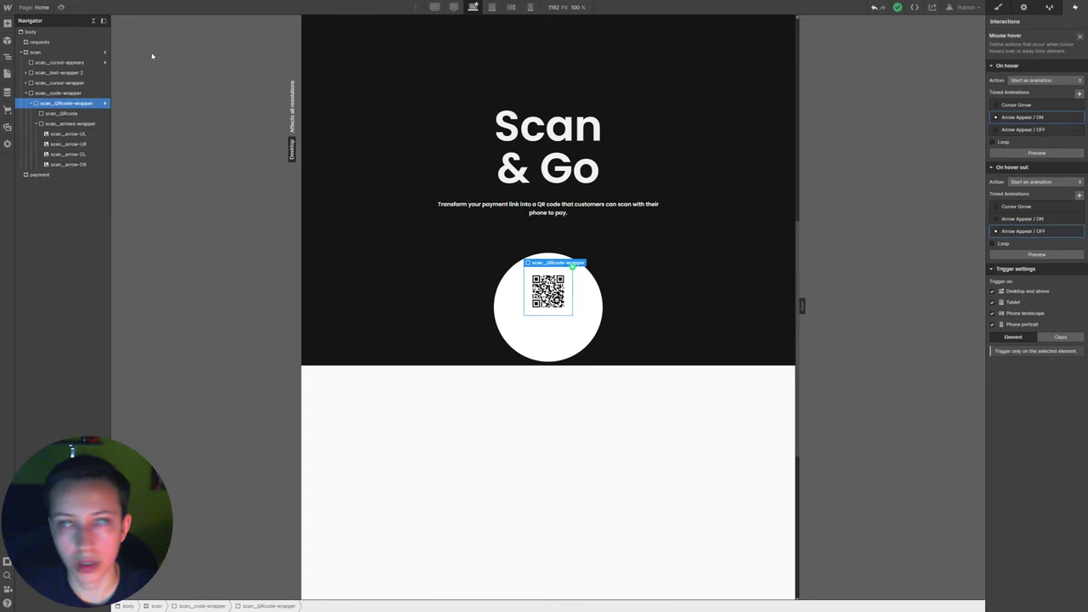
# - Preview the page to test the cursor and QR code hover interactions in the Scan & Go section
pyautogui.click(60, 7)
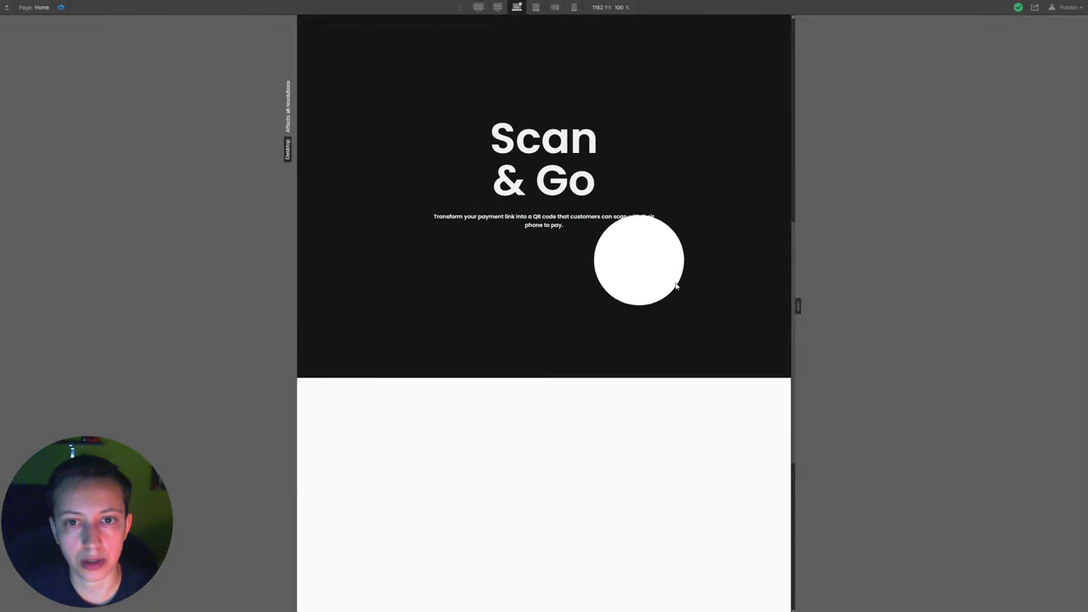
pyautogui.click(60, 7)
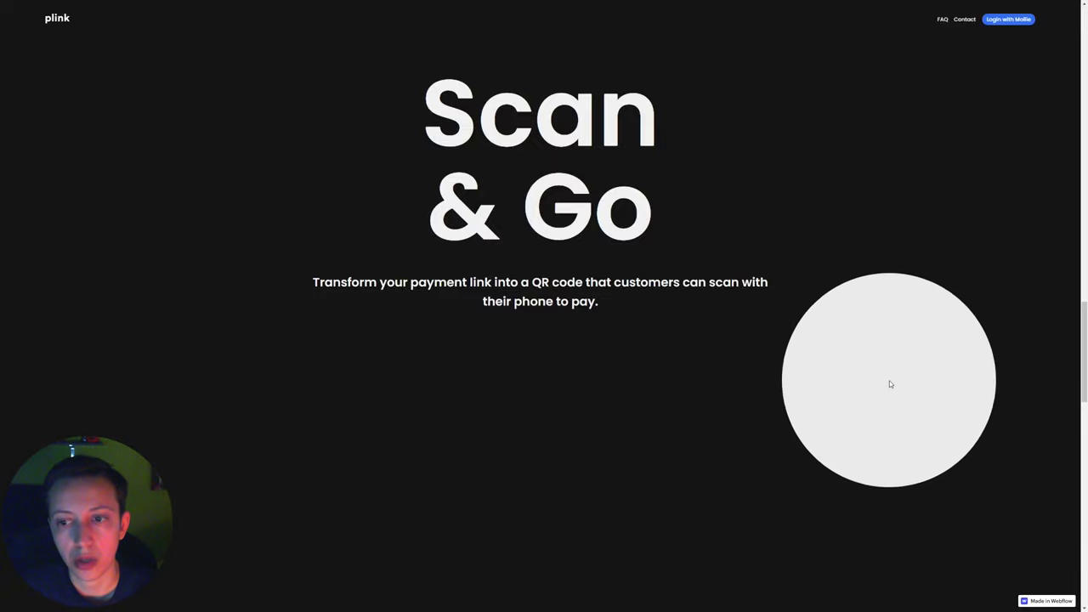
# - Examine the live Plink page's Scan & Go section for the cursor's behaviour at its edges, the text inversion and the QR code reveal
pyautogui.scroll(3, 904, 350)
pyautogui.scroll(-2, 905, 350)
pyautogui.scroll(1, 905, 350)
pyautogui.scroll(2, 904, 351)
pyautogui.scroll(-5, 904, 351)
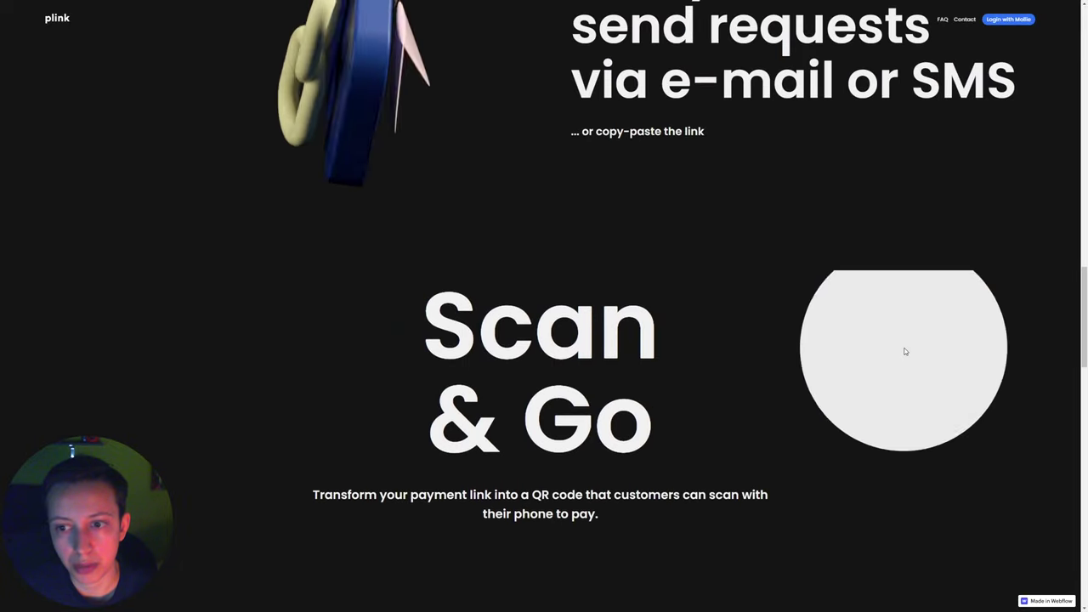
pyautogui.scroll(-3, 905, 351)
pyautogui.scroll(5, 905, 351)
pyautogui.scroll(-2, 906, 351)
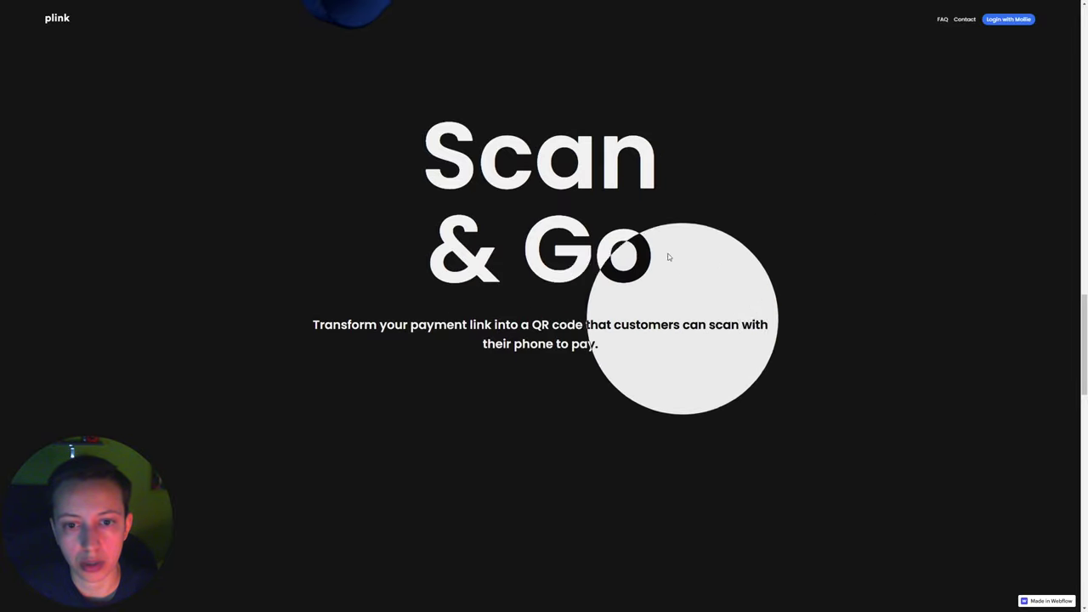
pyautogui.scroll(-2, 846, 322)
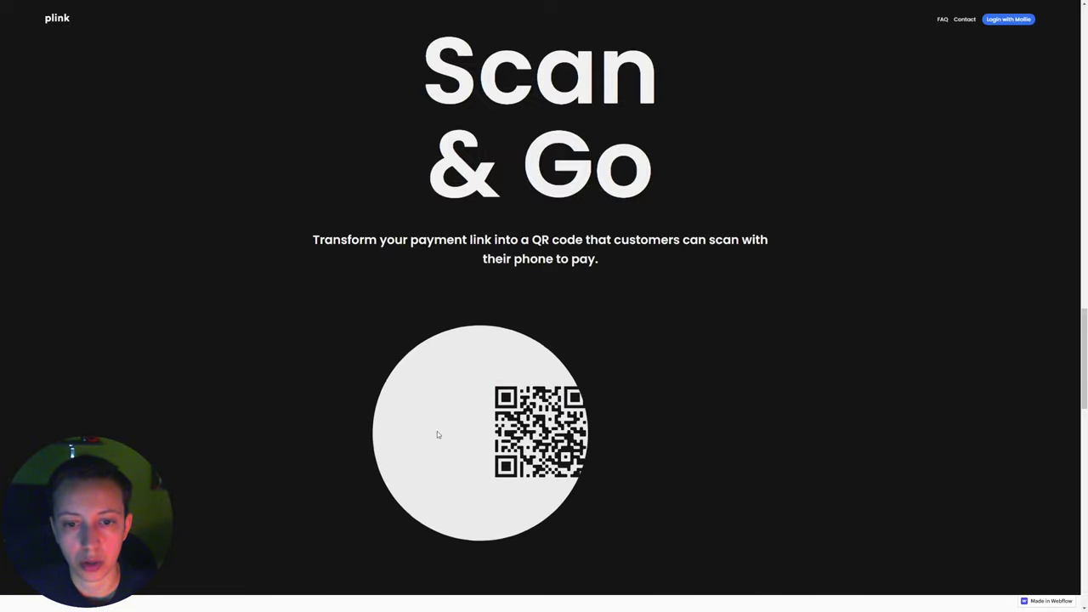
pyautogui.scroll(2, 821, 384)
pyautogui.scroll(-2, 833, 378)
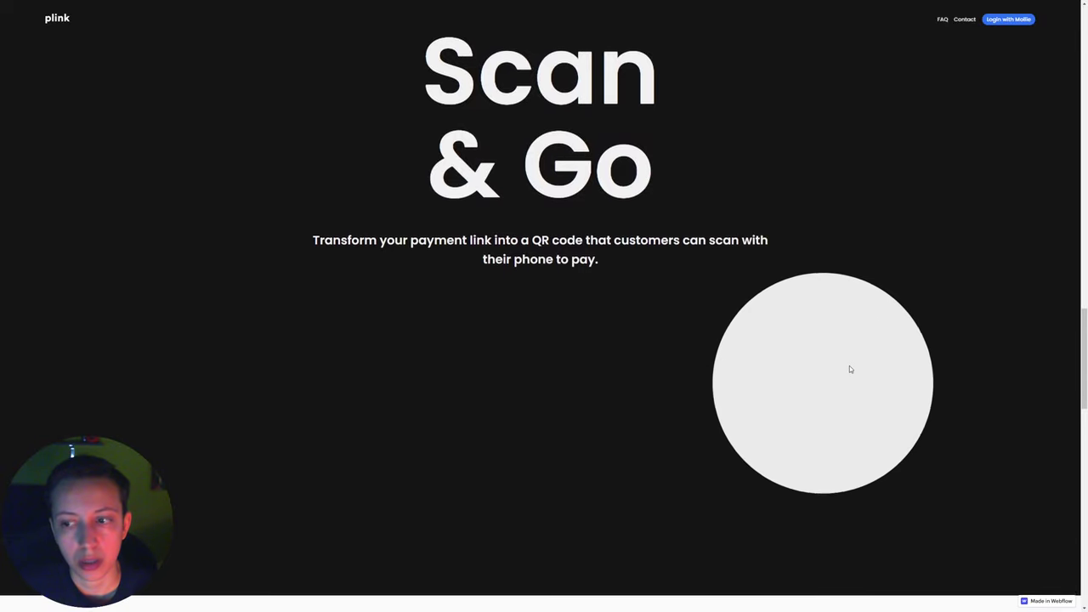